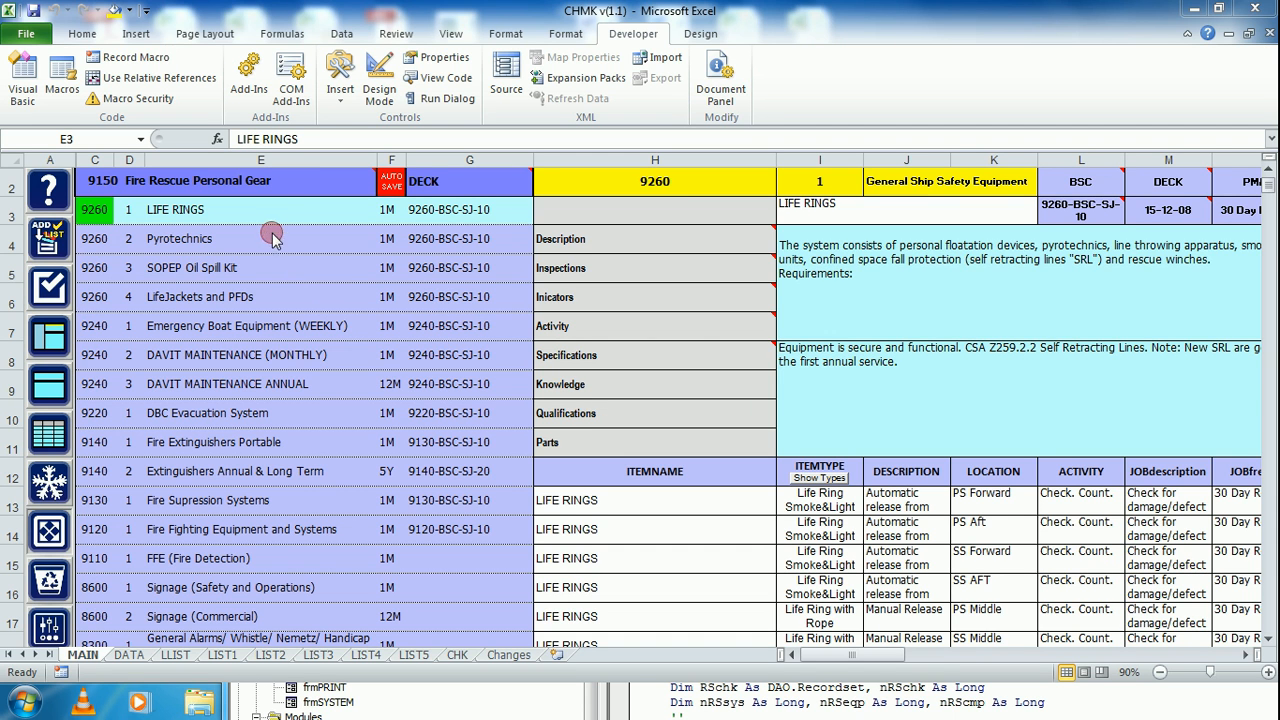
# Step: Review the vessel general systems and vessel systems lists on the DATA sheet, and return to the MAIN sheet
pyautogui.click(49, 630)
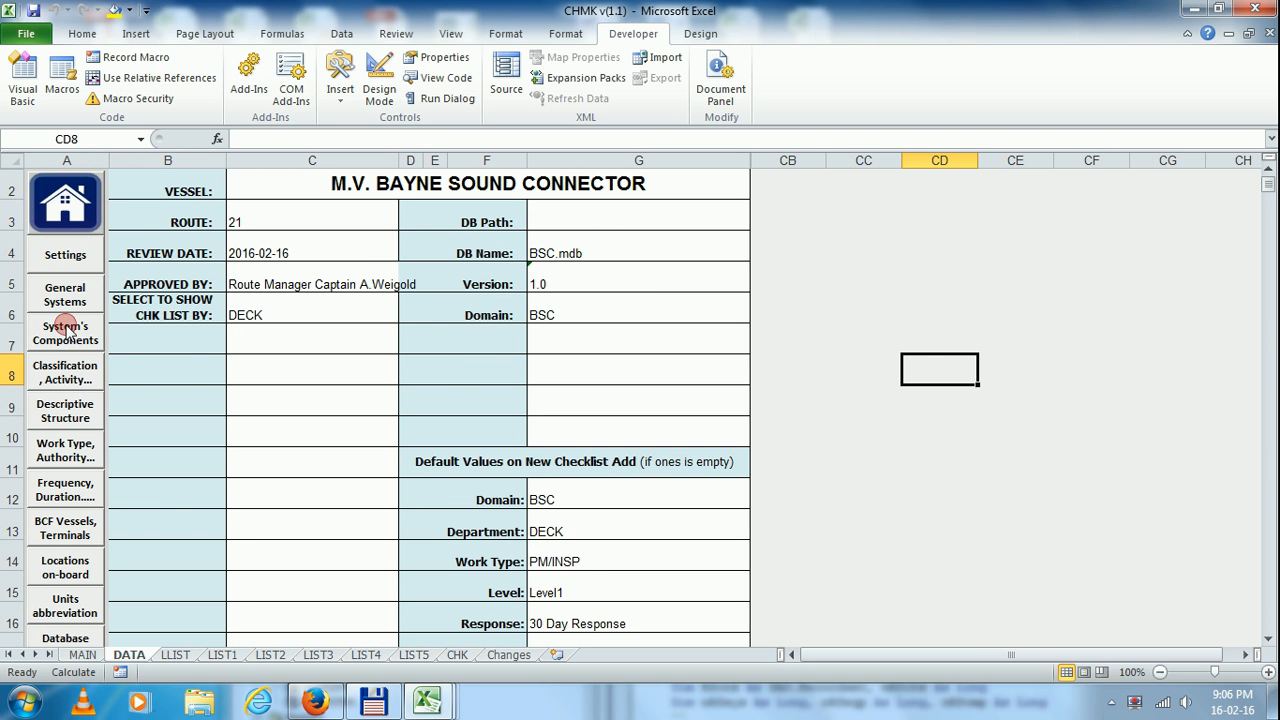
pyautogui.click(64, 293)
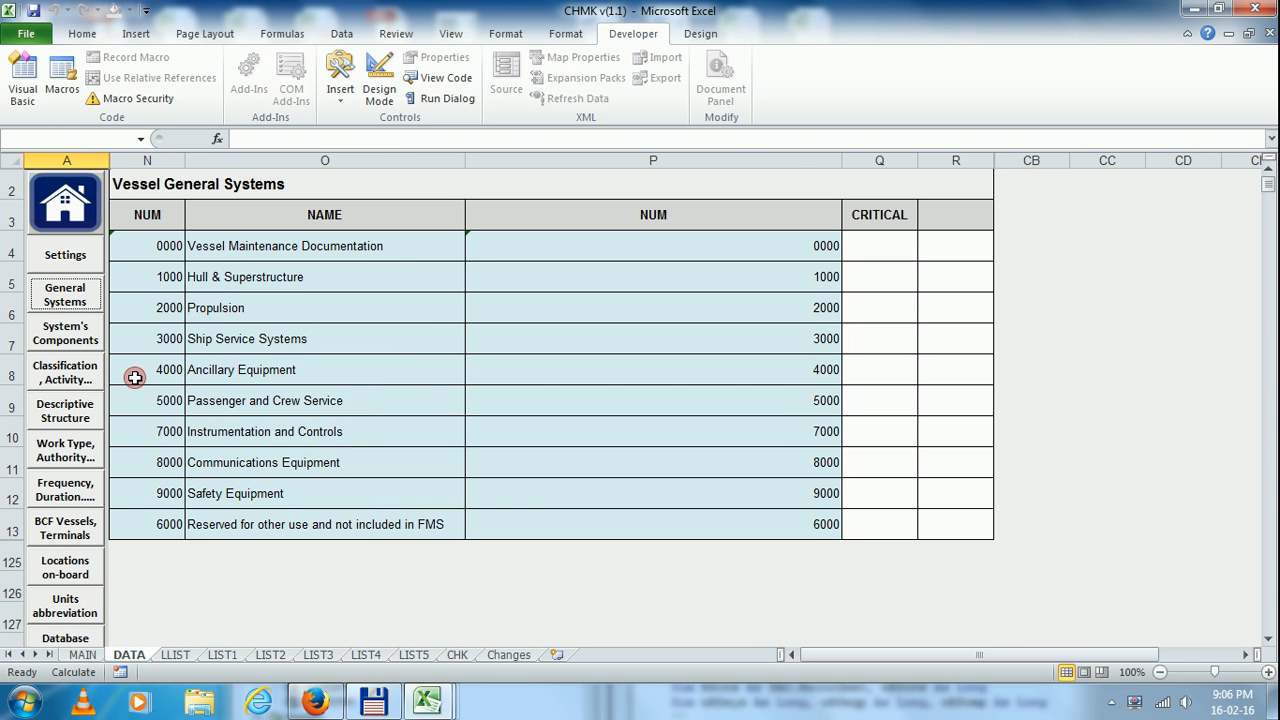
pyautogui.click(99, 410)
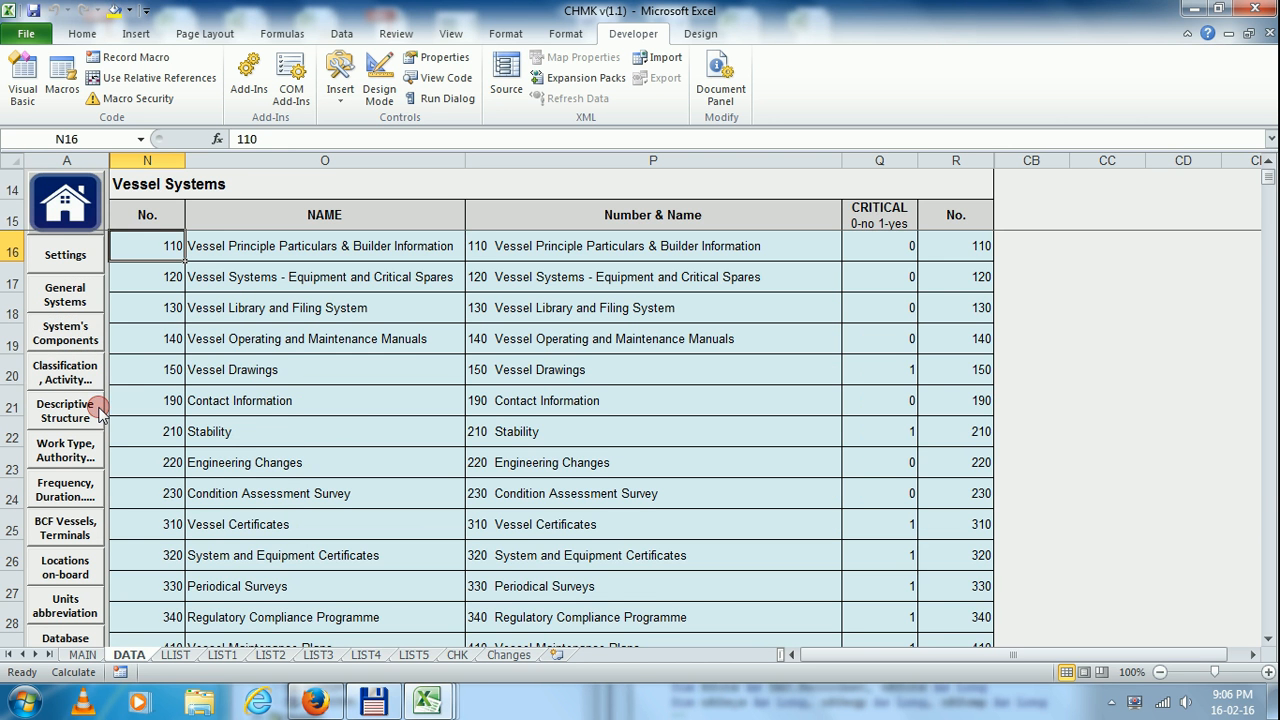
pyautogui.click(64, 204)
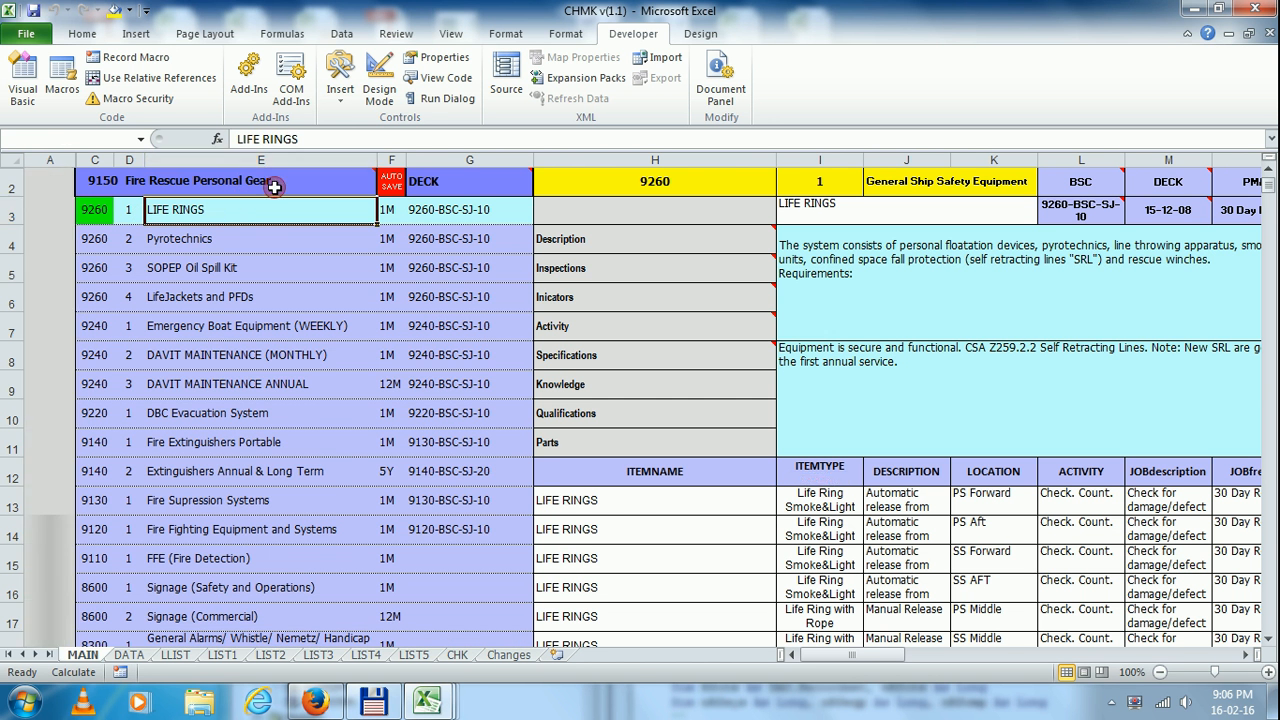
# Step: Choose 9150 Fire Rescue Personal Gear as the vessel system on the MAIN sheet
pyautogui.click(329, 180)
pyautogui.click(385, 190)
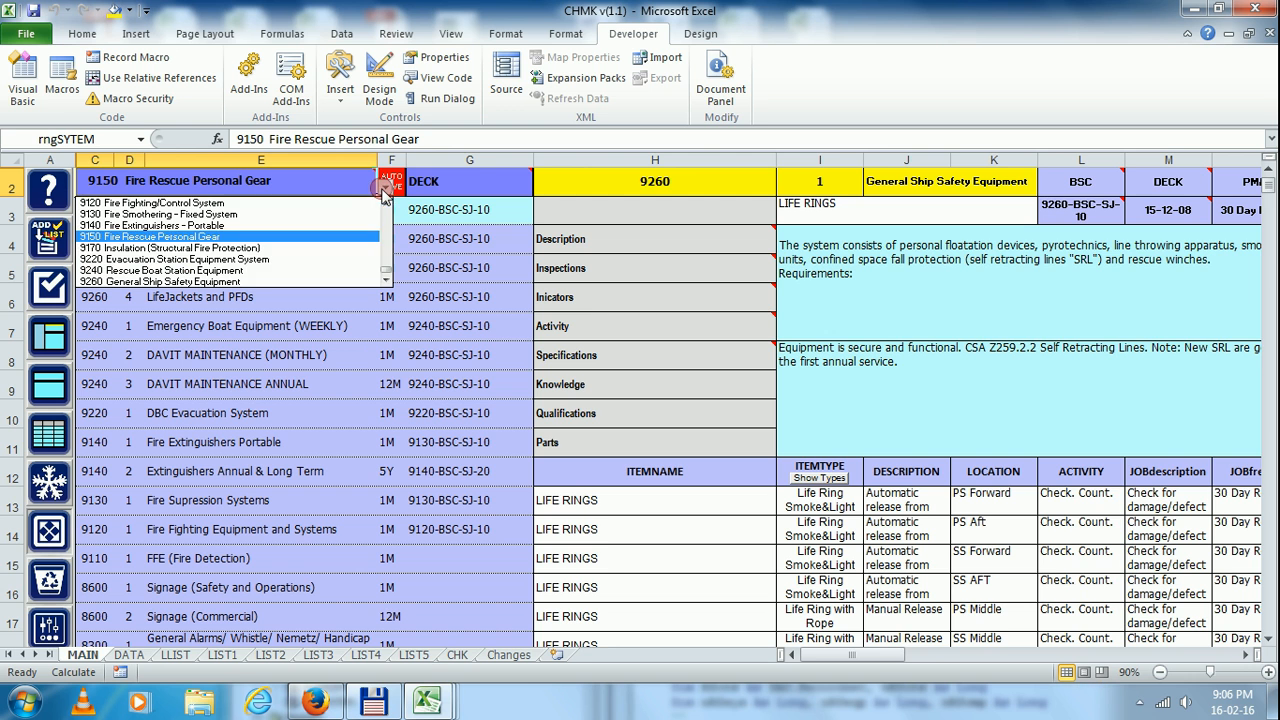
pyautogui.click(150, 236)
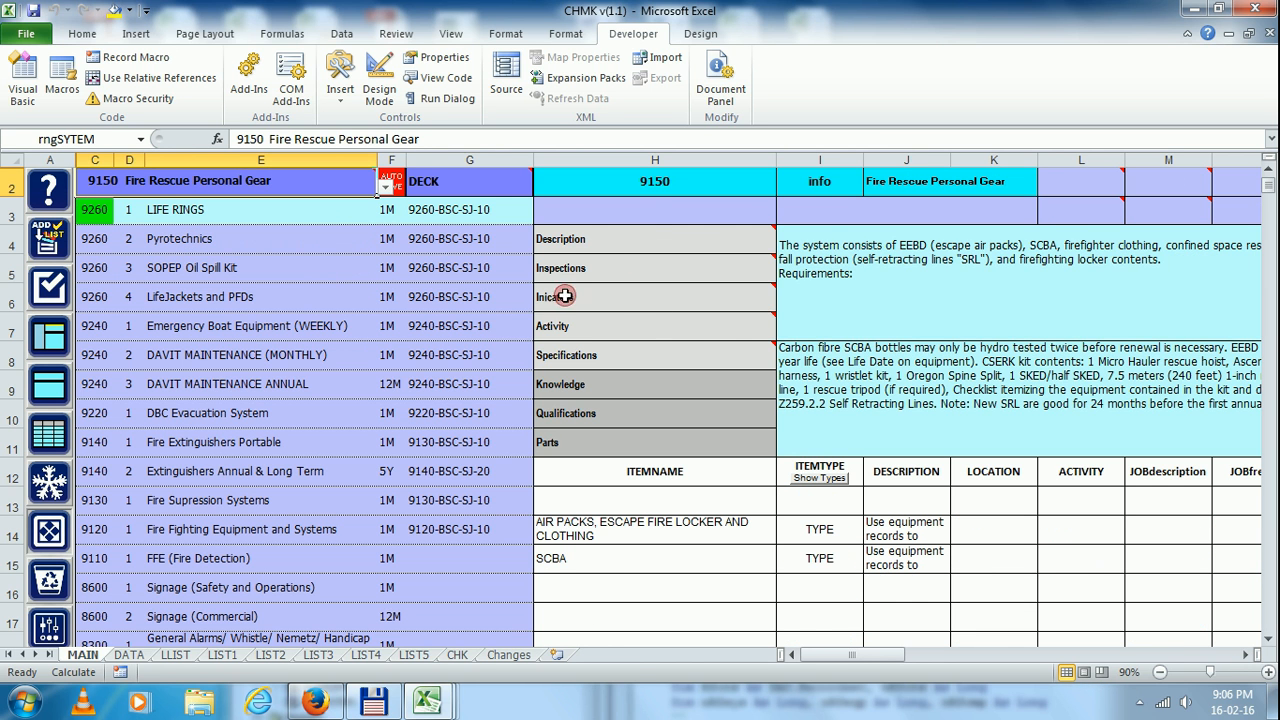
# Step: Review the indicators and activity information of the Fire Rescue Personal Gear system
pyautogui.moveTo(568, 325)
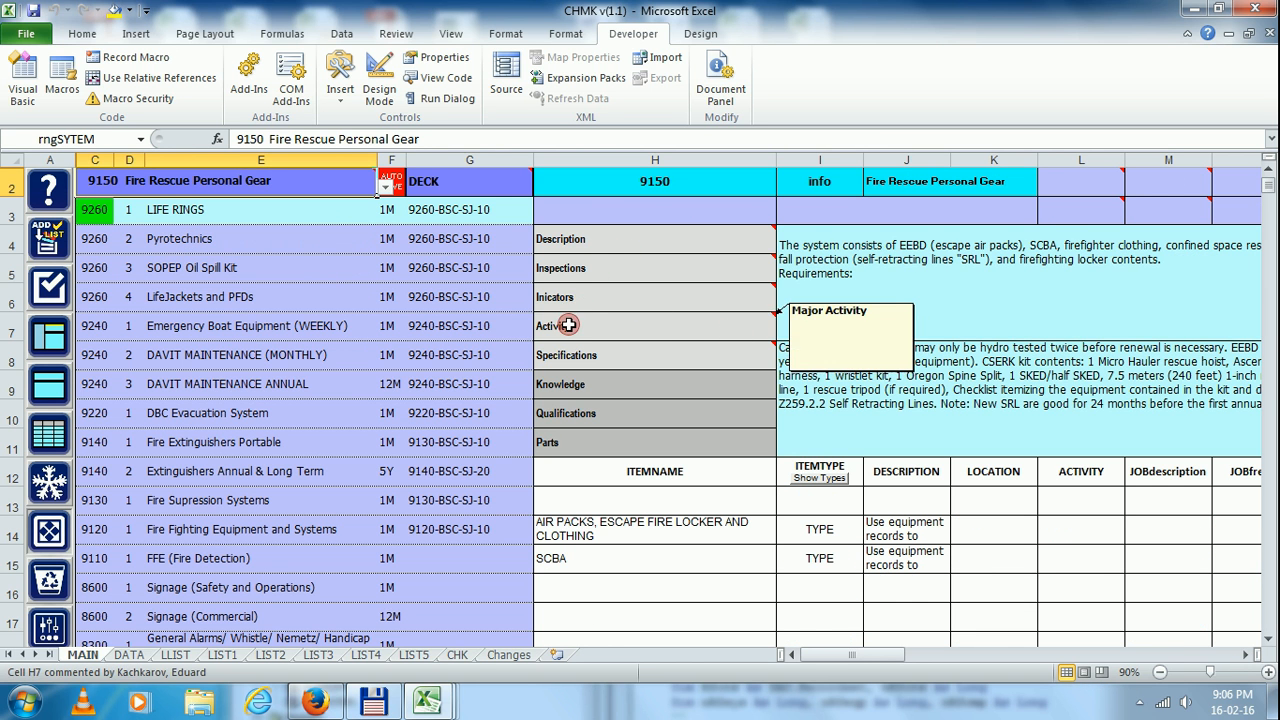
pyautogui.click(580, 296)
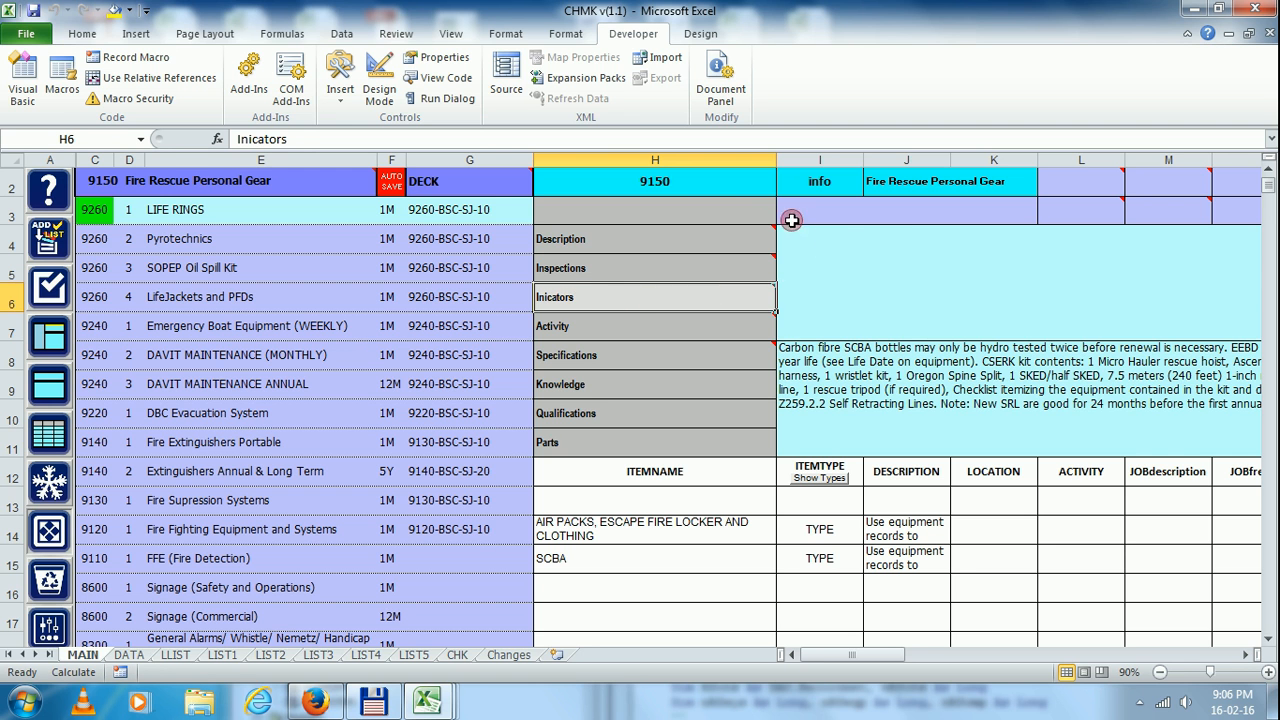
pyautogui.click(640, 320)
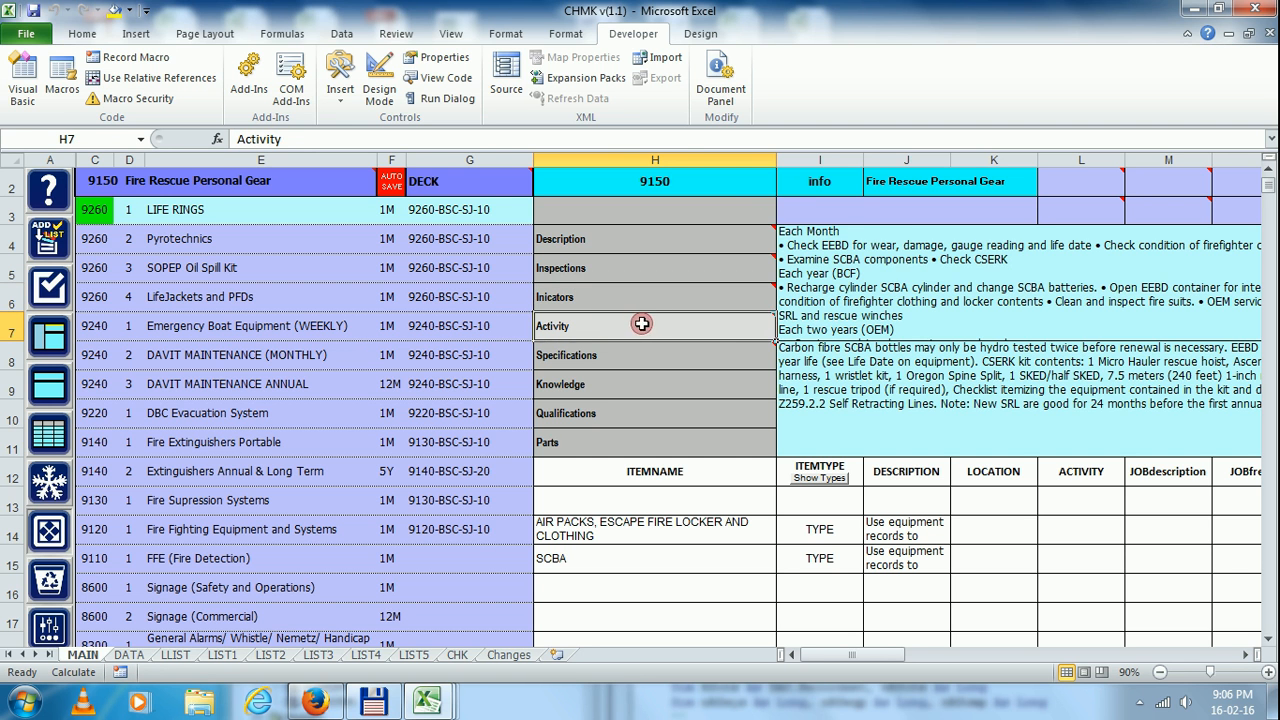
pyautogui.click(818, 236)
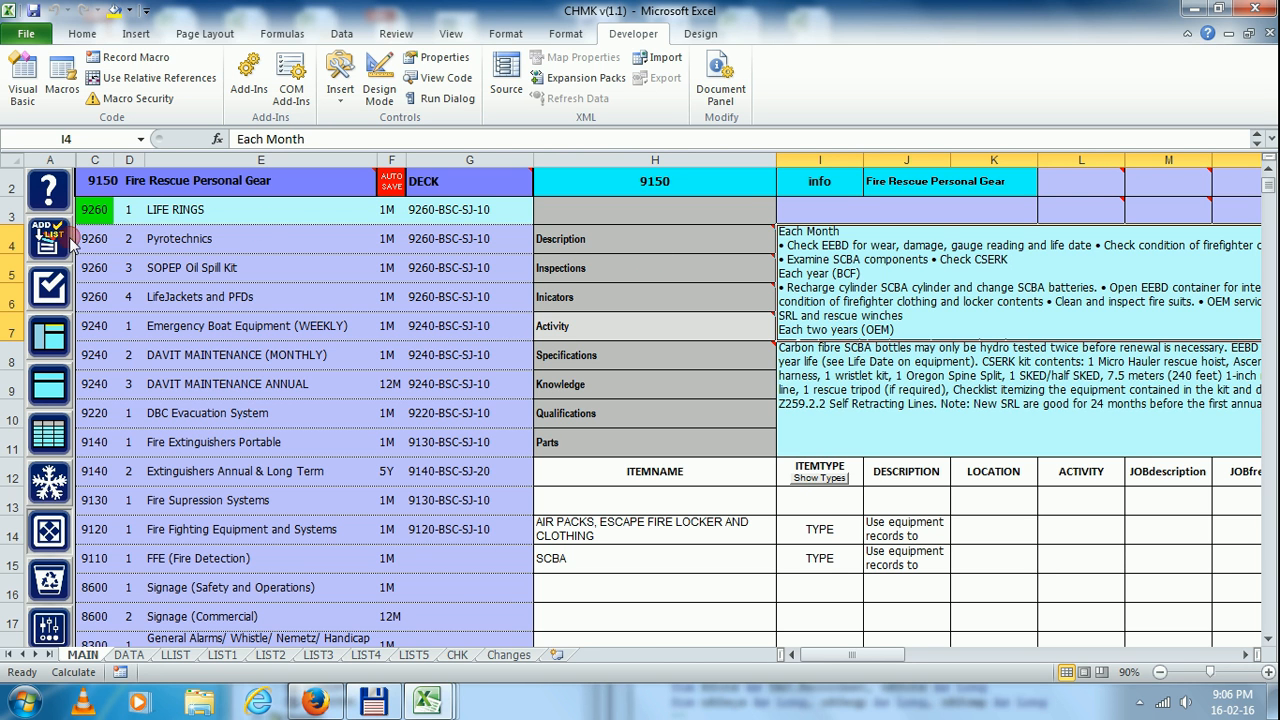
# Step: Add a new component group to system 9150 with group number 1 and the description "SCBA Monthly"
pyautogui.click(35, 248)
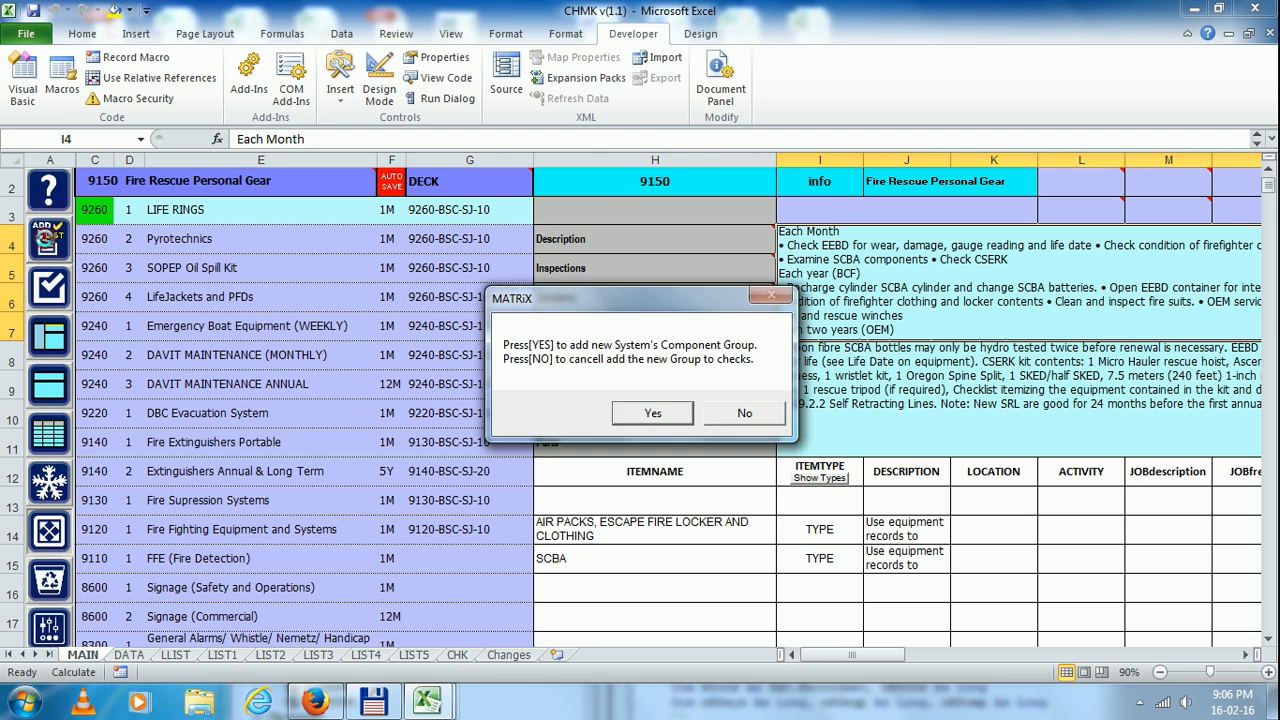
pyautogui.click(654, 408)
pyautogui.write('1')
pyautogui.click(765, 224)
pyautogui.click(714, 268)
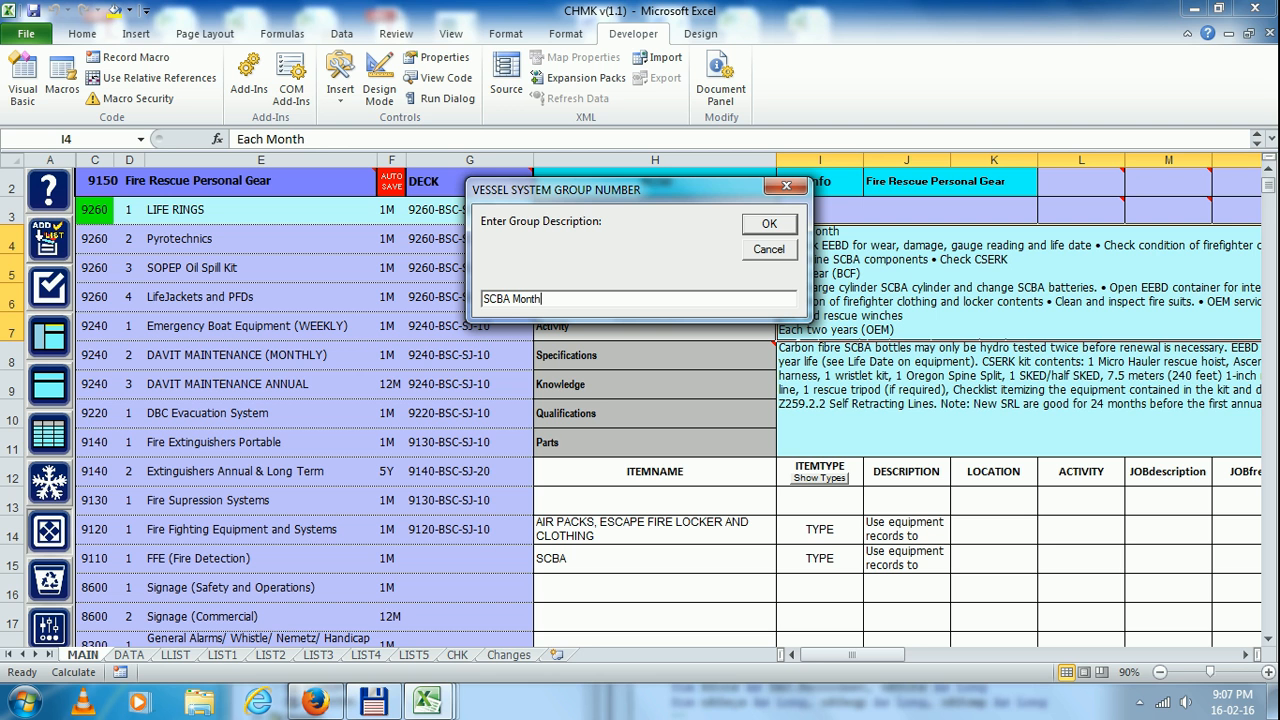
pyautogui.write('SCBA Monthly')
pyautogui.click(766, 226)
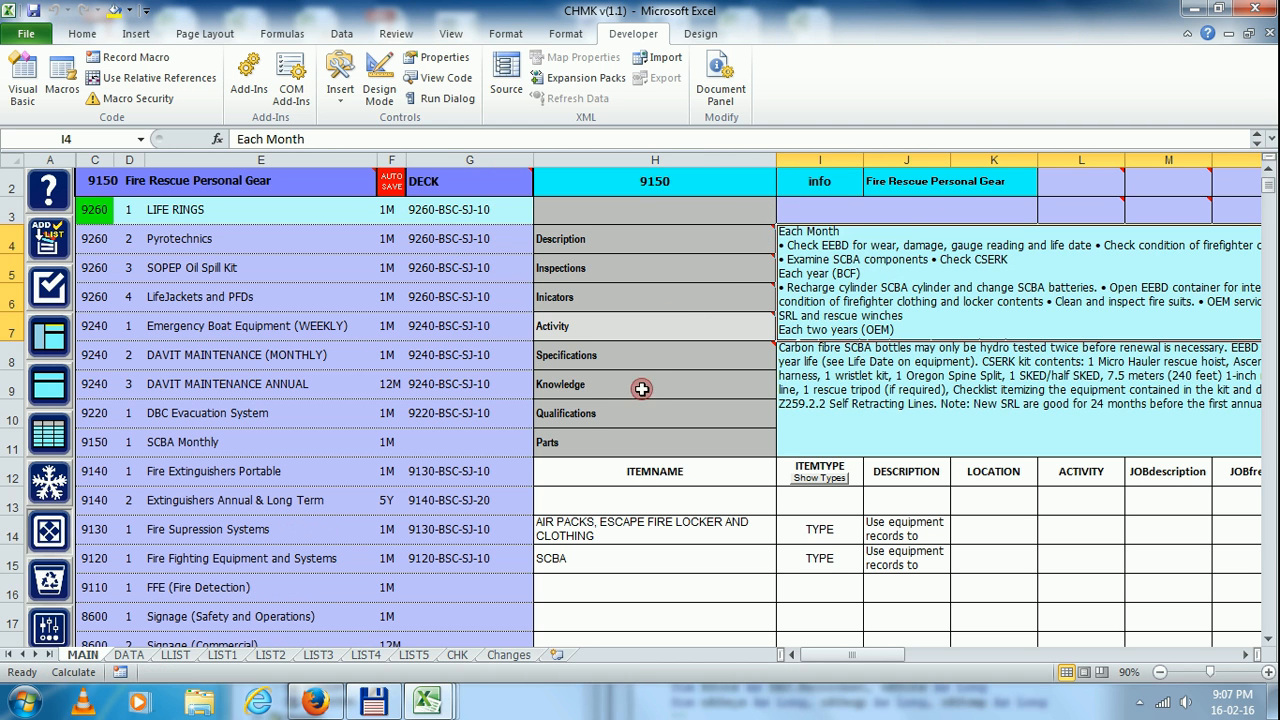
# Step: Open the SCBA Monthly group, check its department field and choose PM/INSP as its work type
pyautogui.click(126, 442)
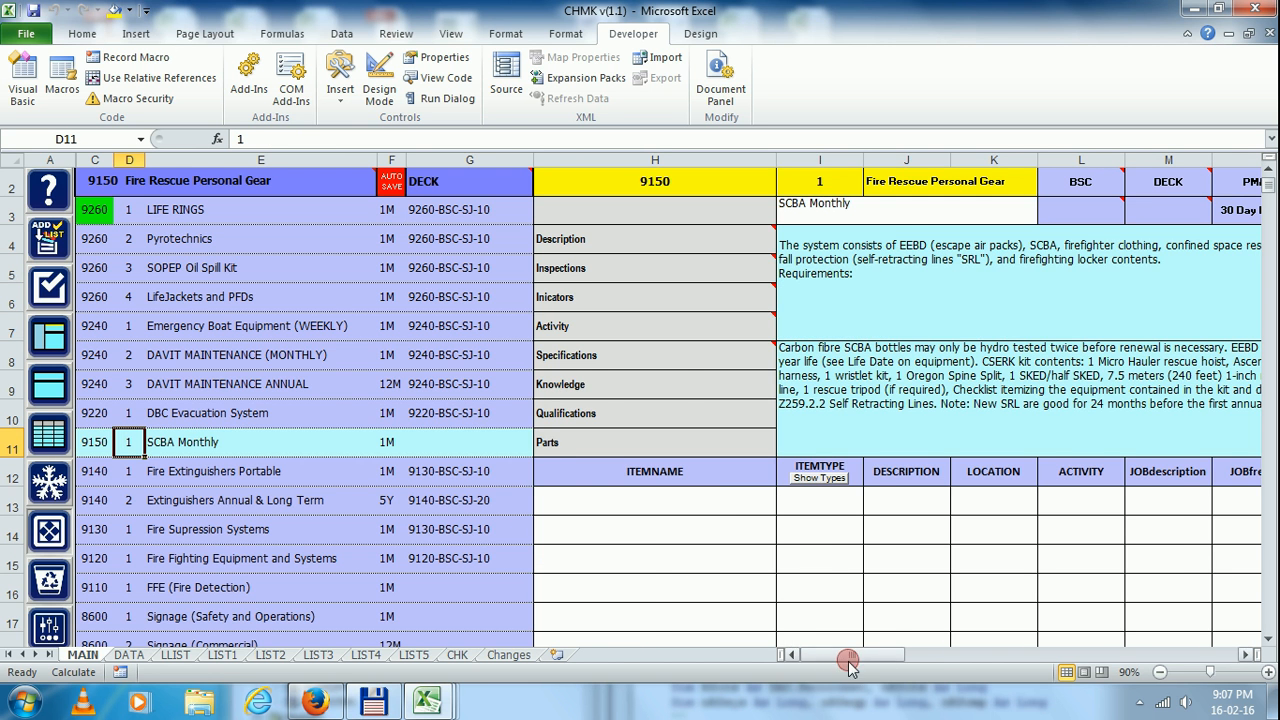
pyautogui.moveTo(849, 657); pyautogui.dragTo(897, 657)
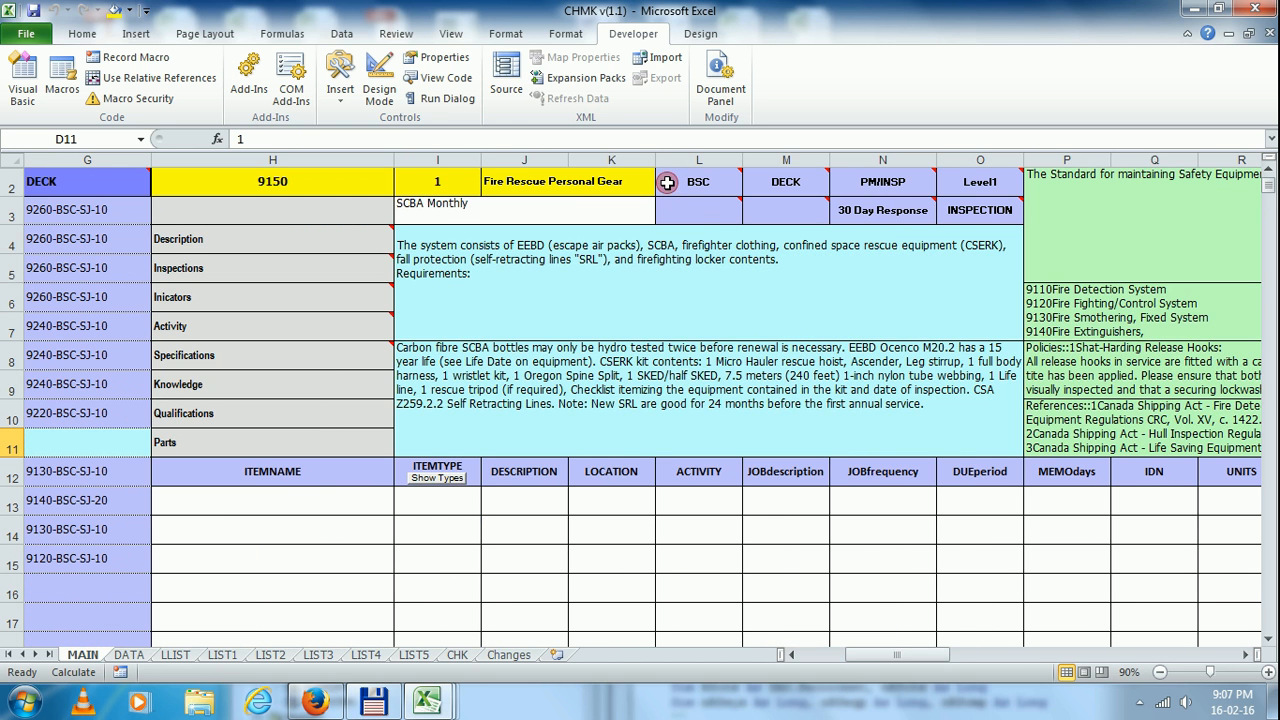
pyautogui.moveTo(742, 208)
pyautogui.moveTo(700, 212)
pyautogui.click(792, 182)
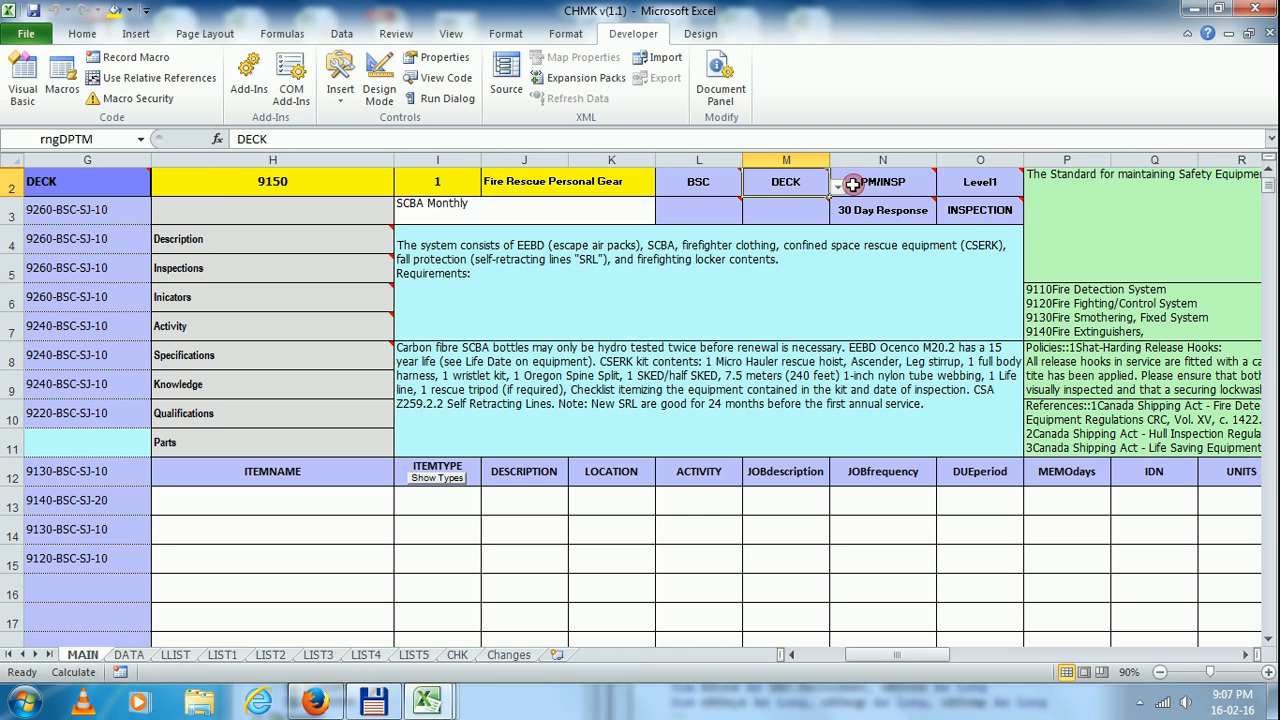
pyautogui.click(840, 190)
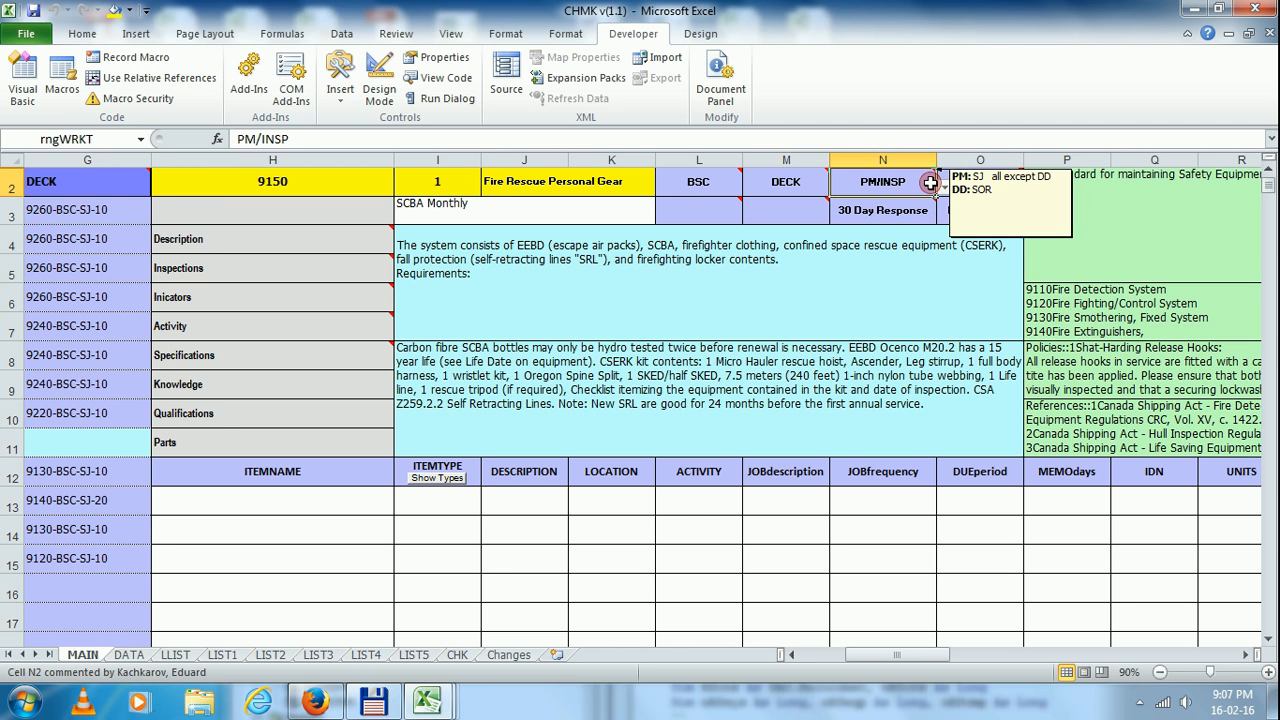
pyautogui.click(945, 188)
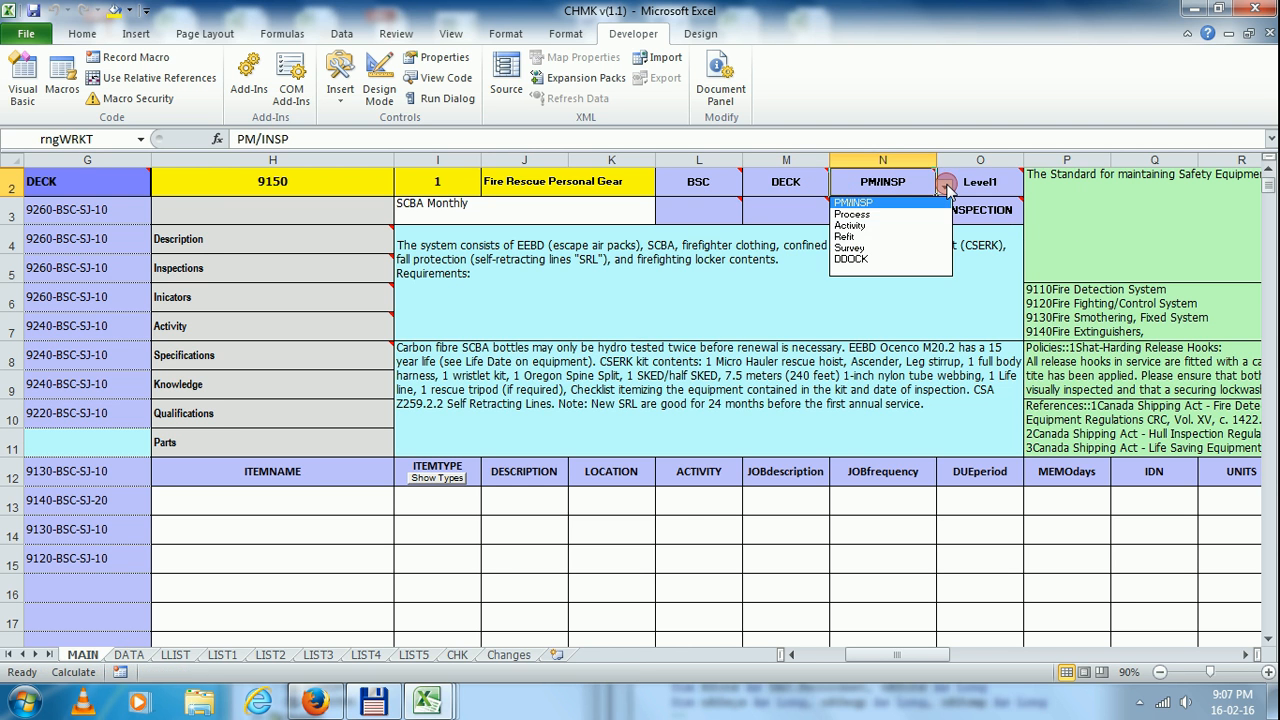
pyautogui.click(880, 202)
# Step: Review the resource level, response and classification fields of the SCBA Monthly group
pyautogui.click(980, 182)
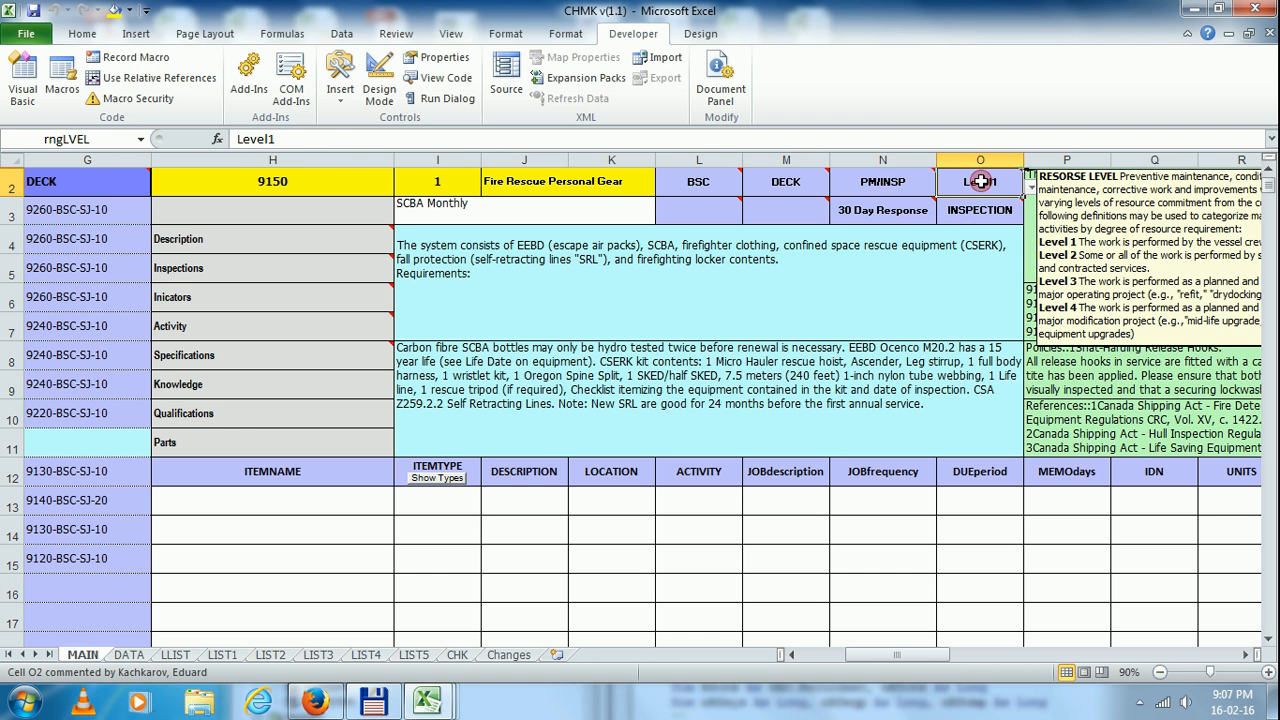
pyautogui.click(846, 211)
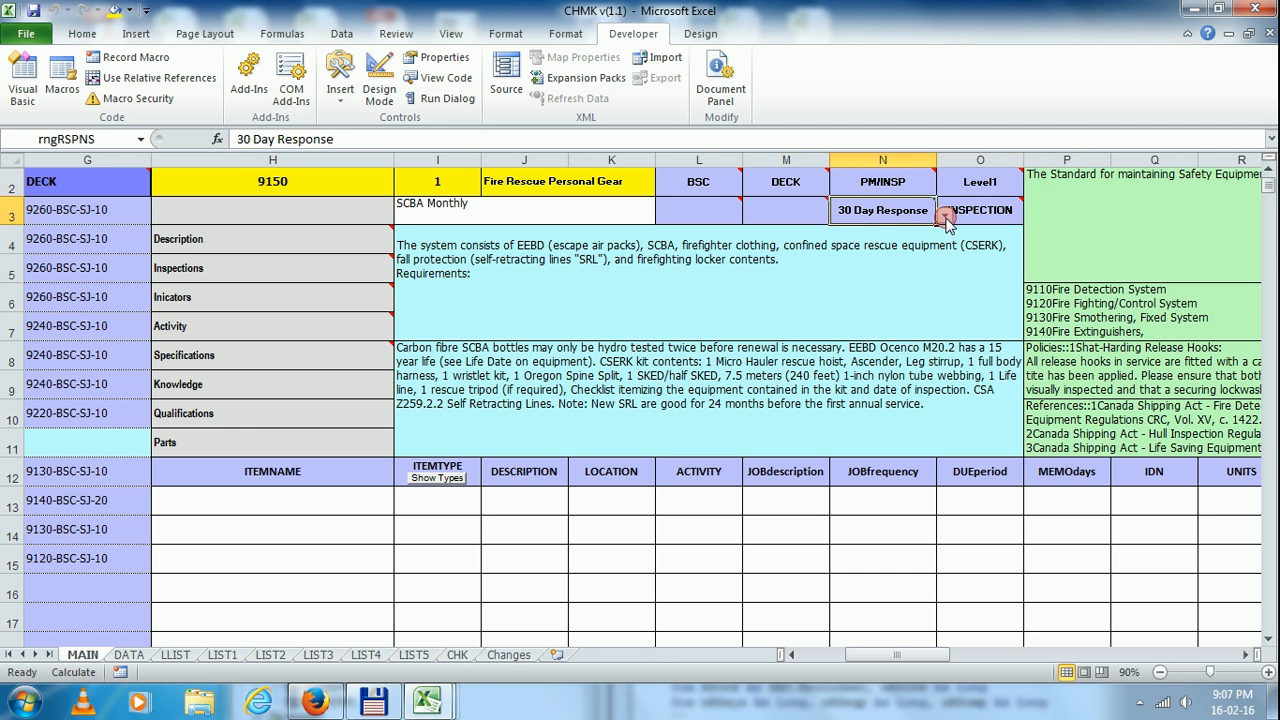
pyautogui.click(945, 216)
pyautogui.click(945, 216)
pyautogui.click(975, 210)
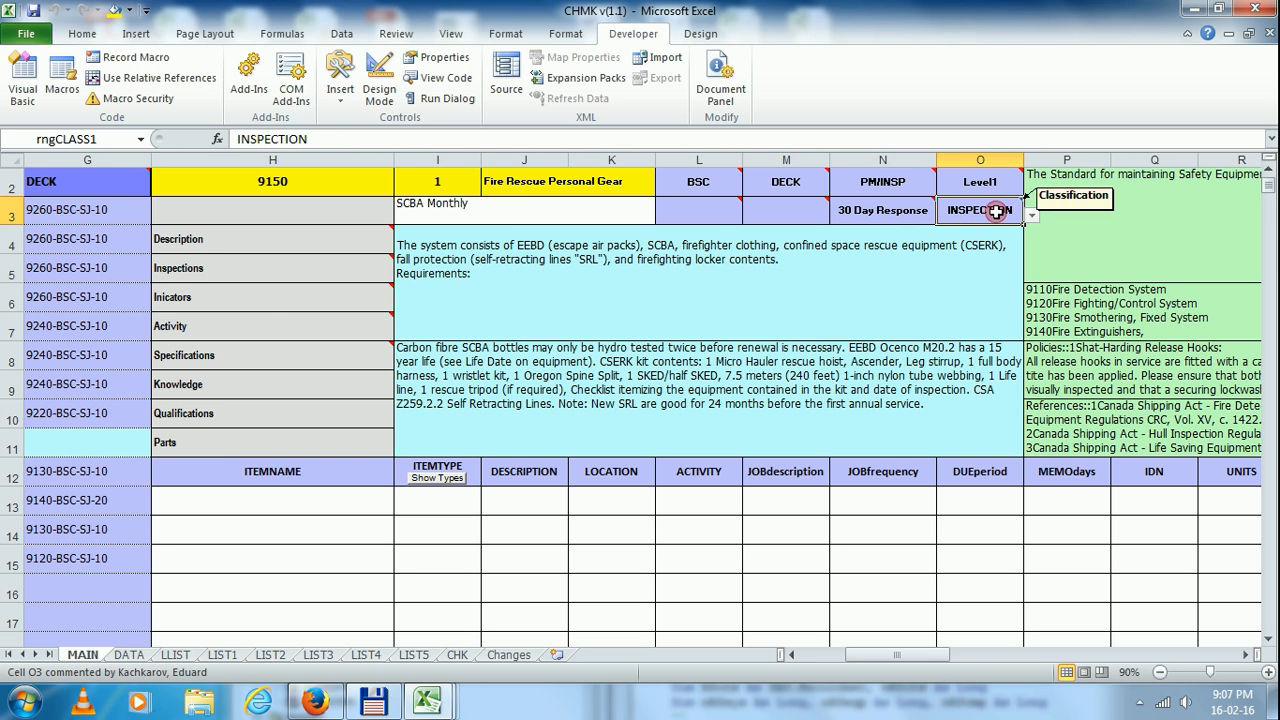
pyautogui.click(1033, 216)
pyautogui.click(1033, 216)
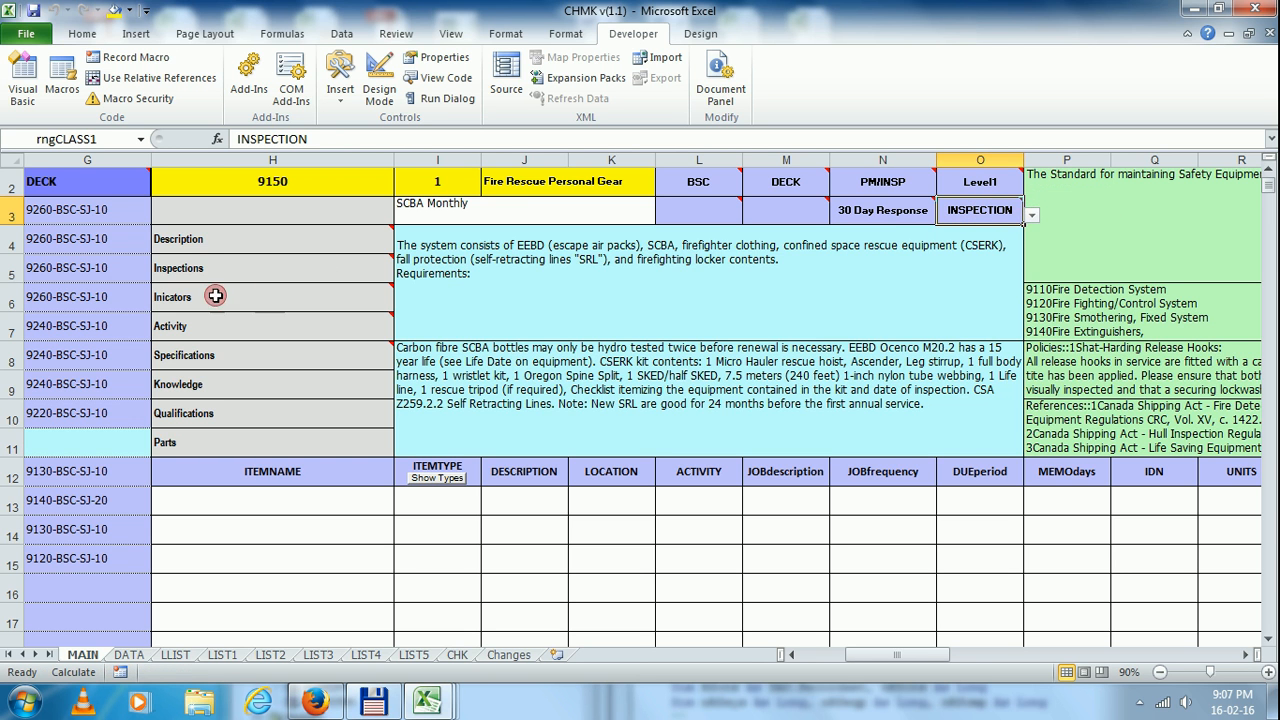
# Step: Show the Activity text for SCBA Monthly and load the system's item types into the item table
pyautogui.click(270, 296)
pyautogui.click(215, 327)
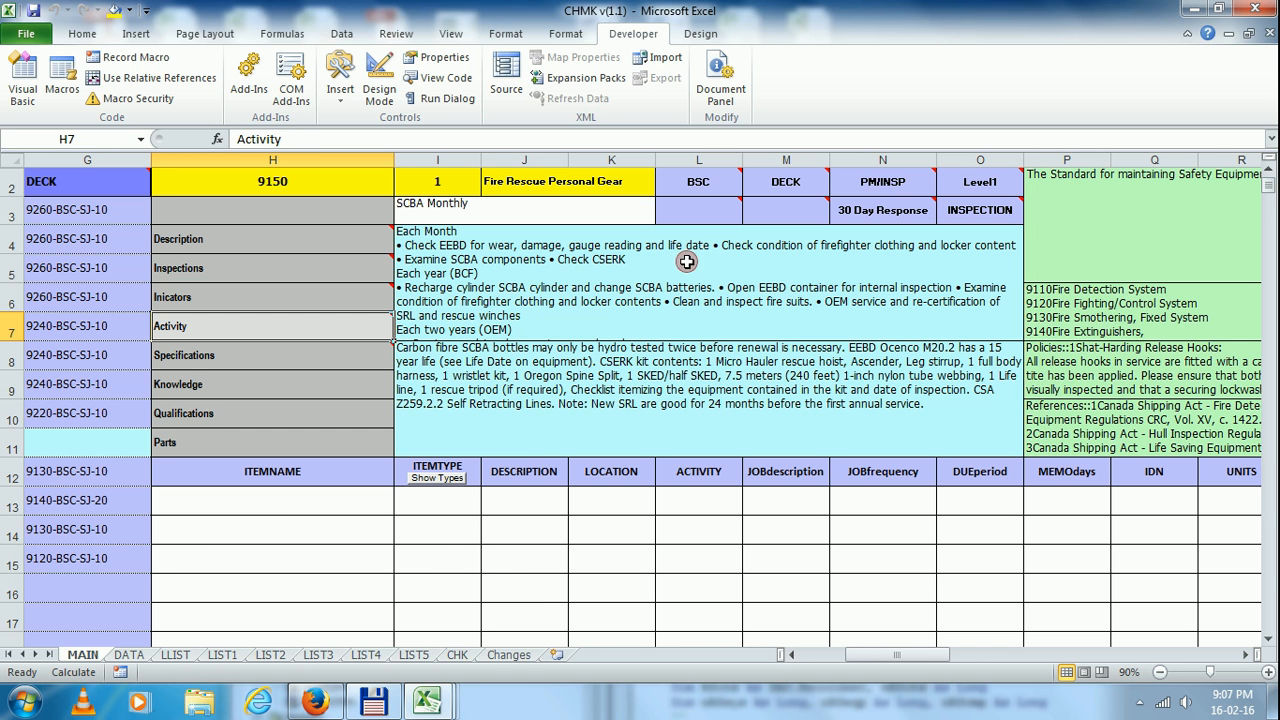
pyautogui.click(440, 478)
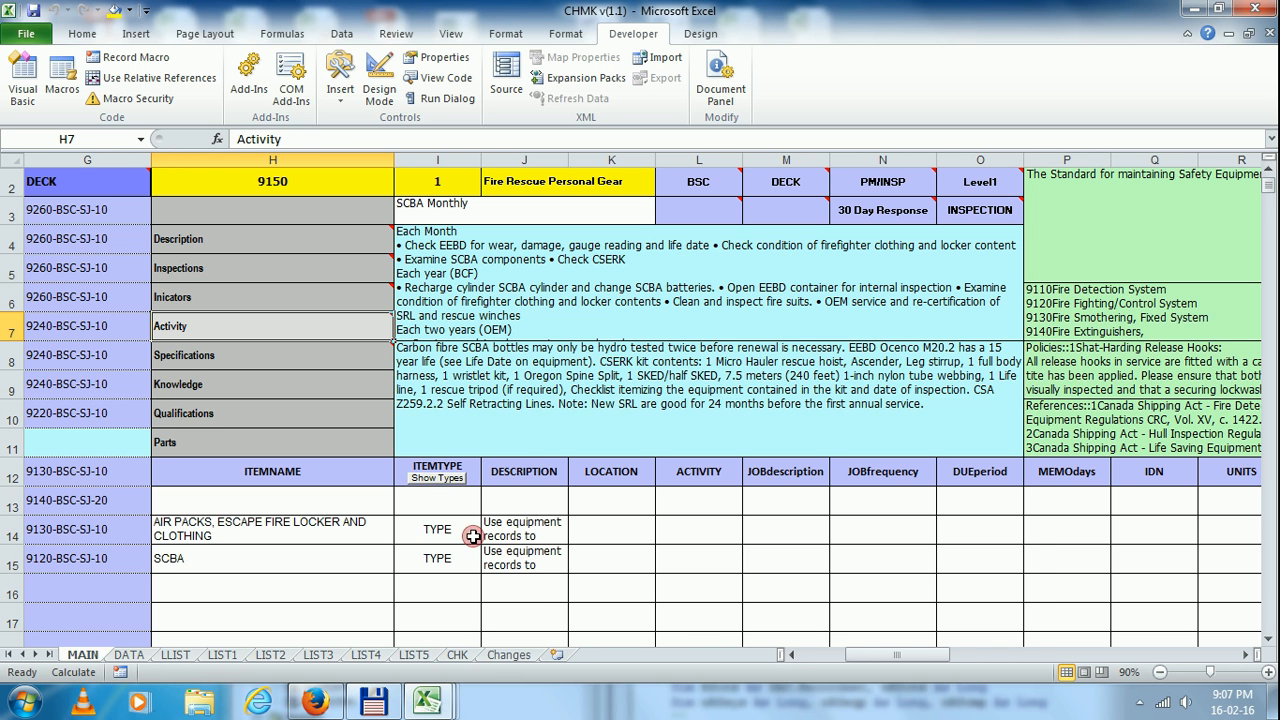
# Step: Move the two item names up one row to H13:H14 and clear the leftover entries in H15 and I14:J15
pyautogui.moveTo(875, 662); pyautogui.dragTo(830, 662)
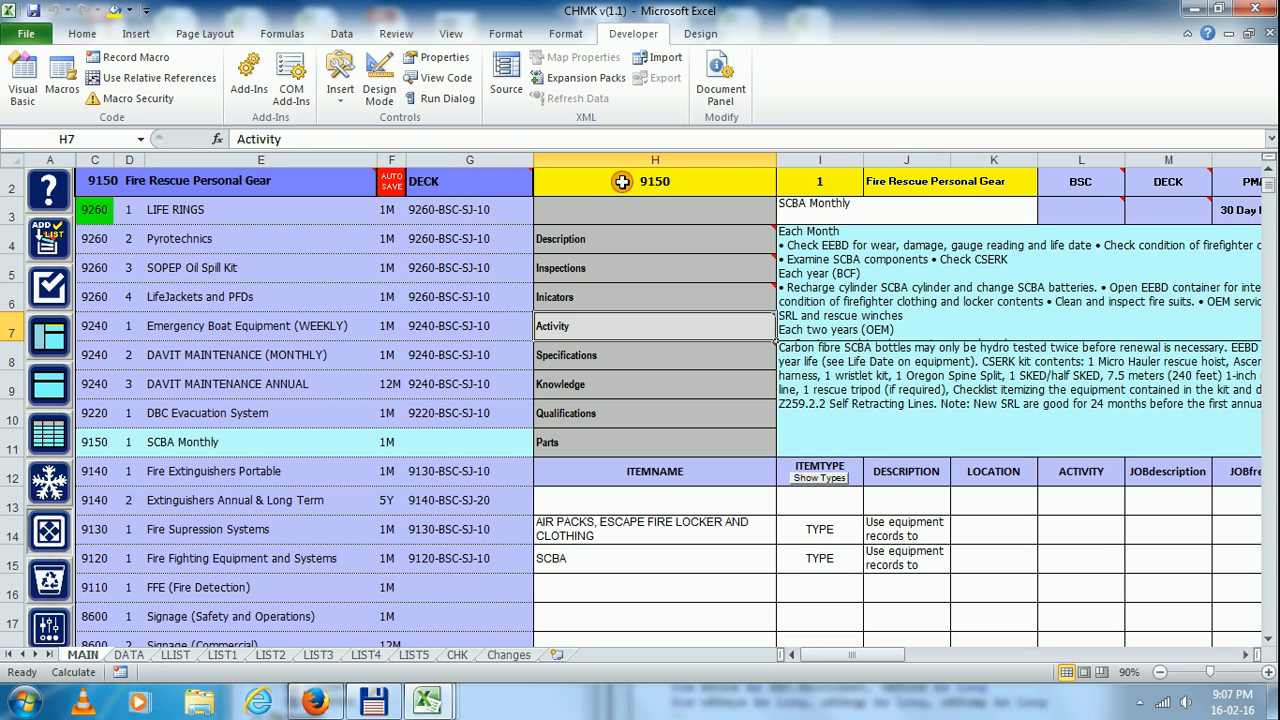
pyautogui.moveTo(590, 530); pyautogui.dragTo(607, 566)
pyautogui.moveTo(592, 516); pyautogui.dragTo(586, 506)
pyautogui.click(591, 569)
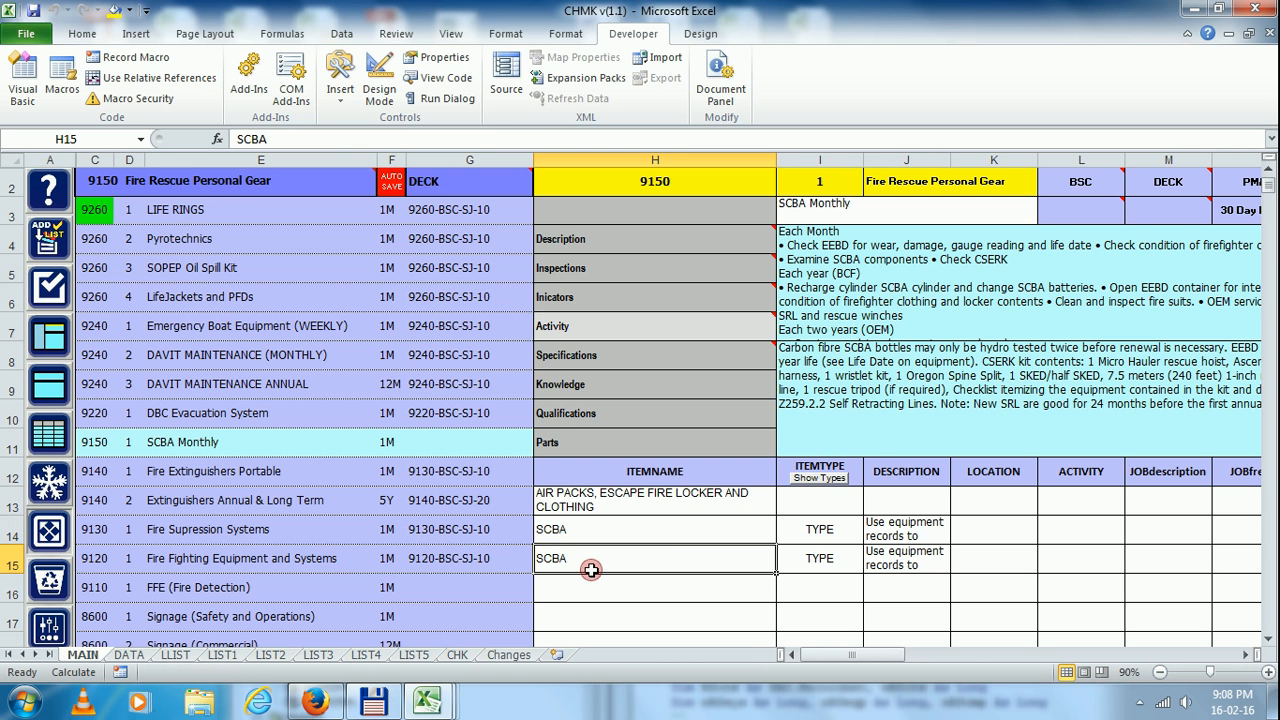
pyautogui.moveTo(828, 526); pyautogui.dragTo(889, 549)
pyautogui.press('Delete')
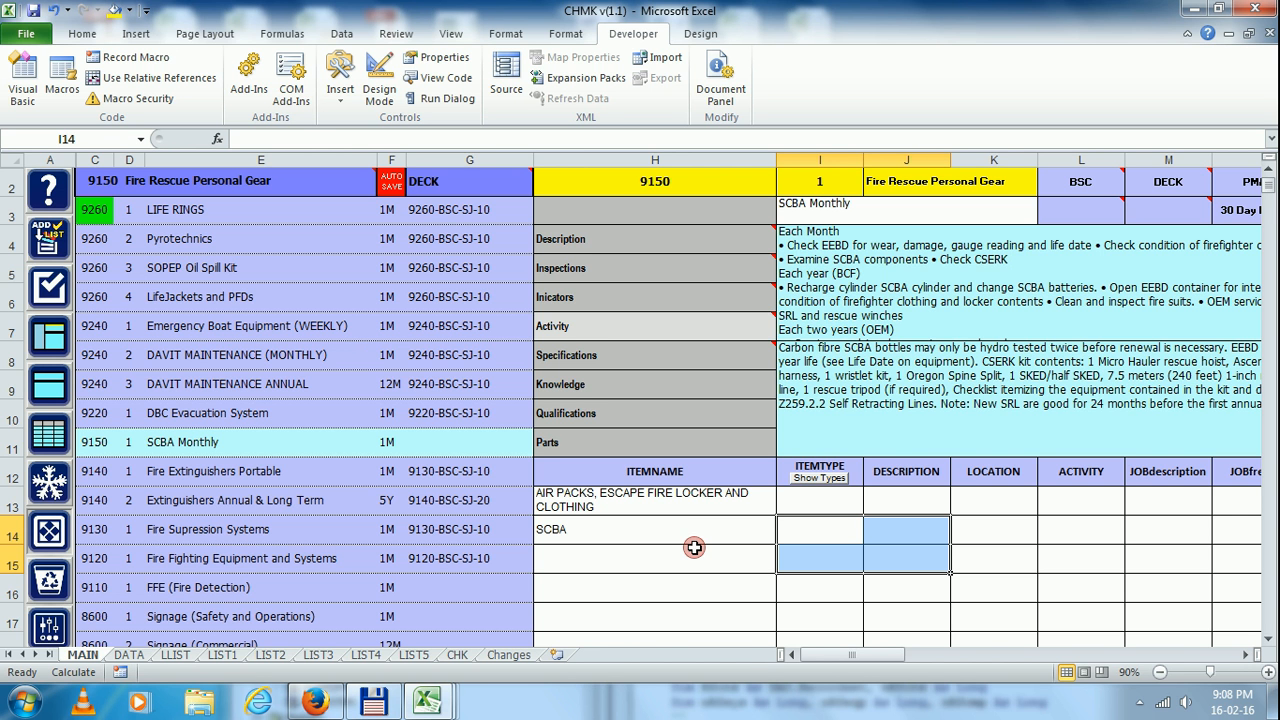
# Step: Copy the Fire Door names and SwR1 types in B2:C16 of Book1 and paste them at H15 on CHMK's MAIN sheet
pyautogui.moveTo(440, 705)
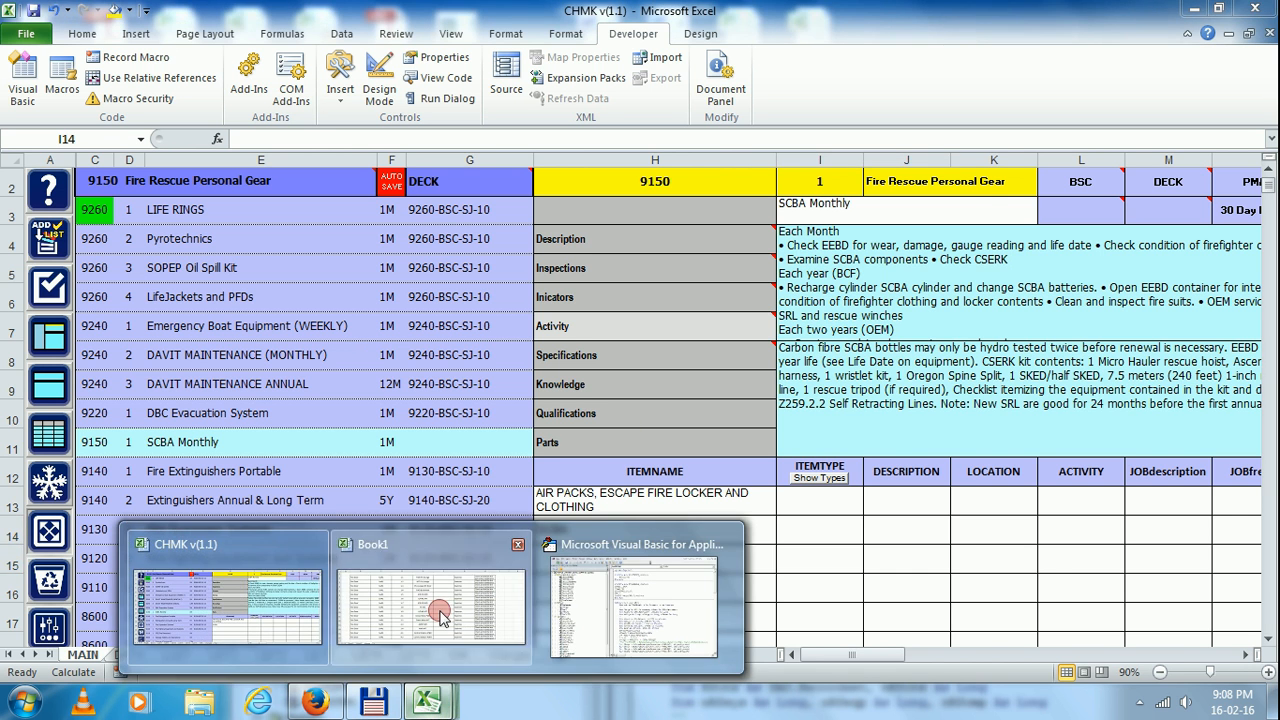
pyautogui.click(440, 614)
pyautogui.rightClick(298, 307)
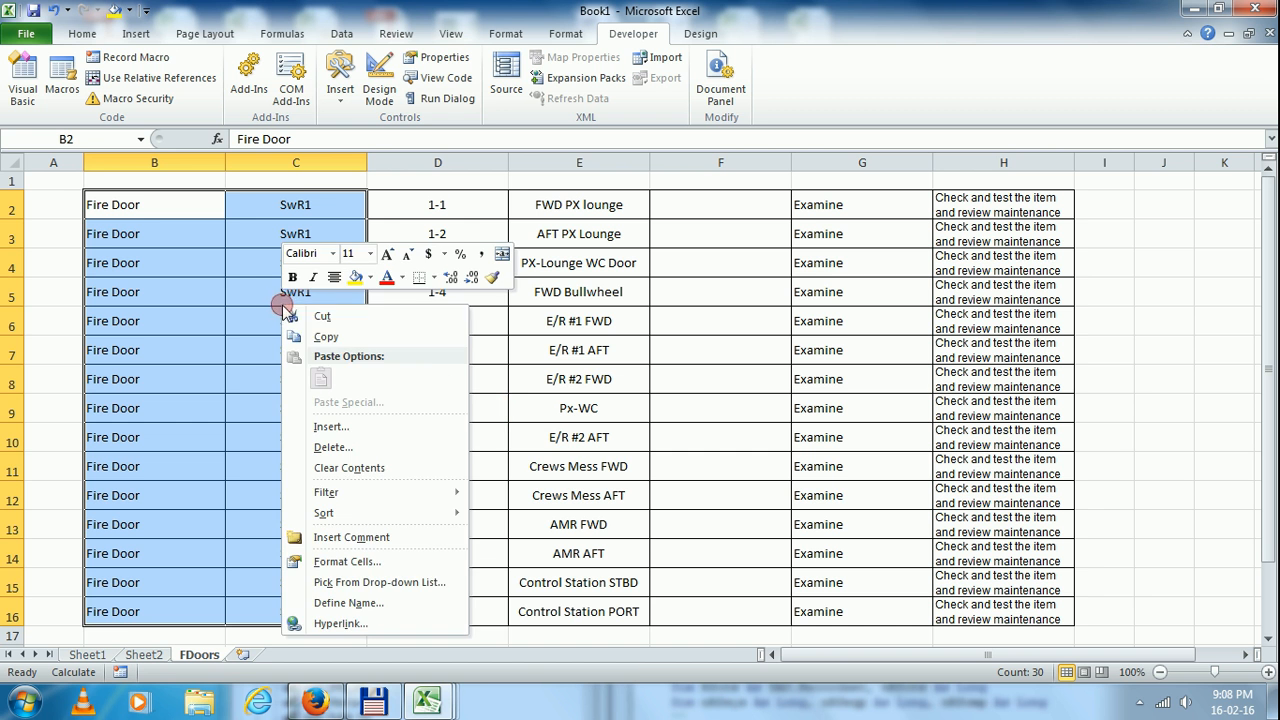
pyautogui.click(325, 340)
pyautogui.moveTo(428, 703)
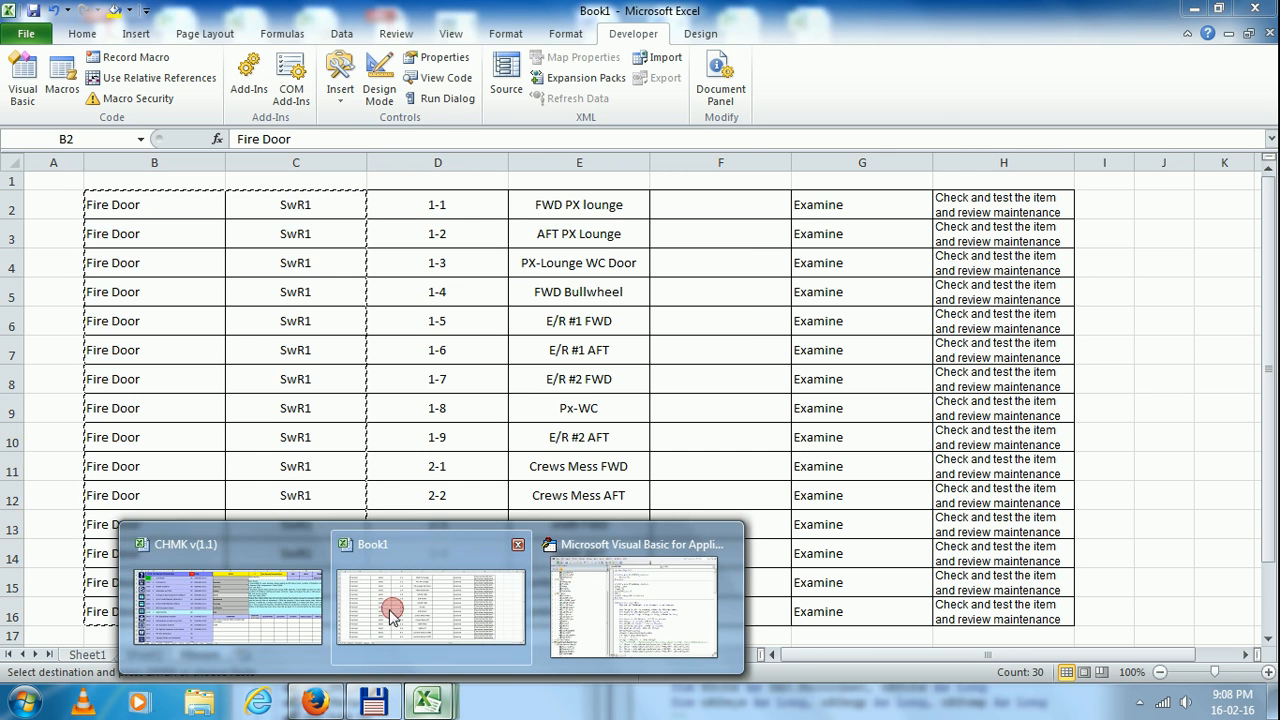
pyautogui.click(229, 606)
pyautogui.click(586, 553)
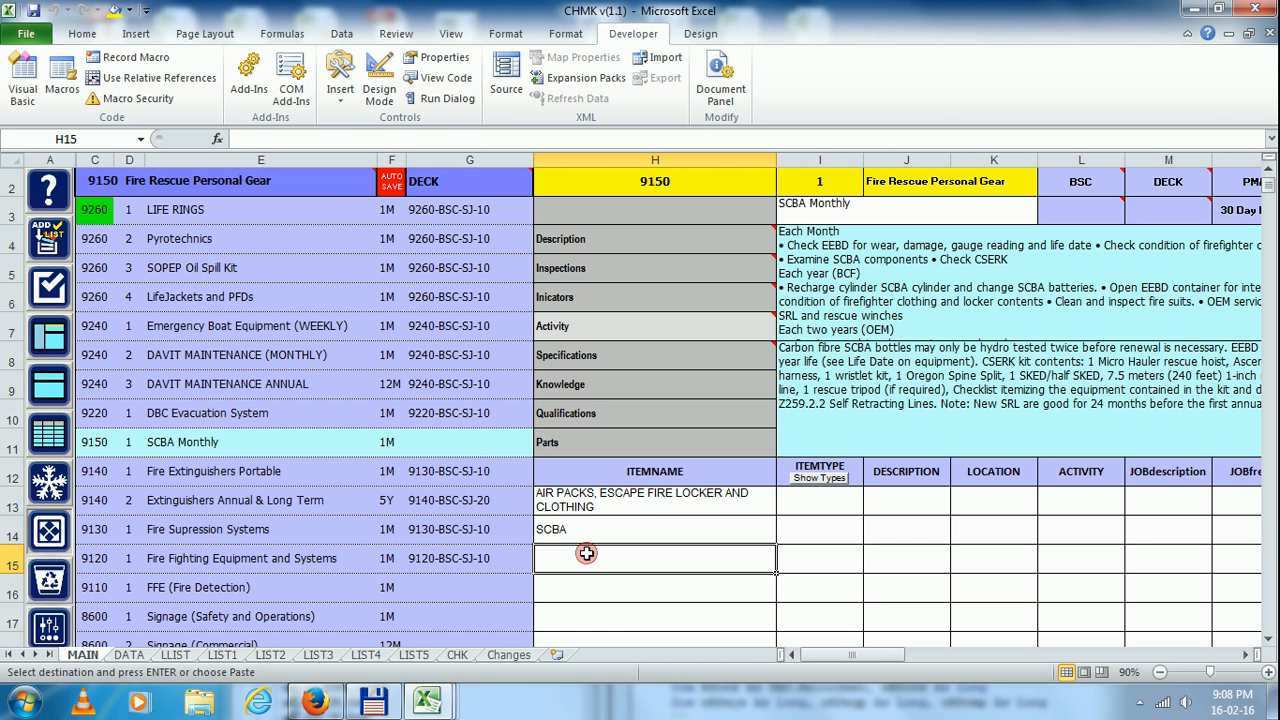
pyautogui.hotkey('ctrl', 'v')
pyautogui.scroll(-5, 870, 557)
pyautogui.scroll(5, 870, 557)
pyautogui.scroll(-2, 713, 533)
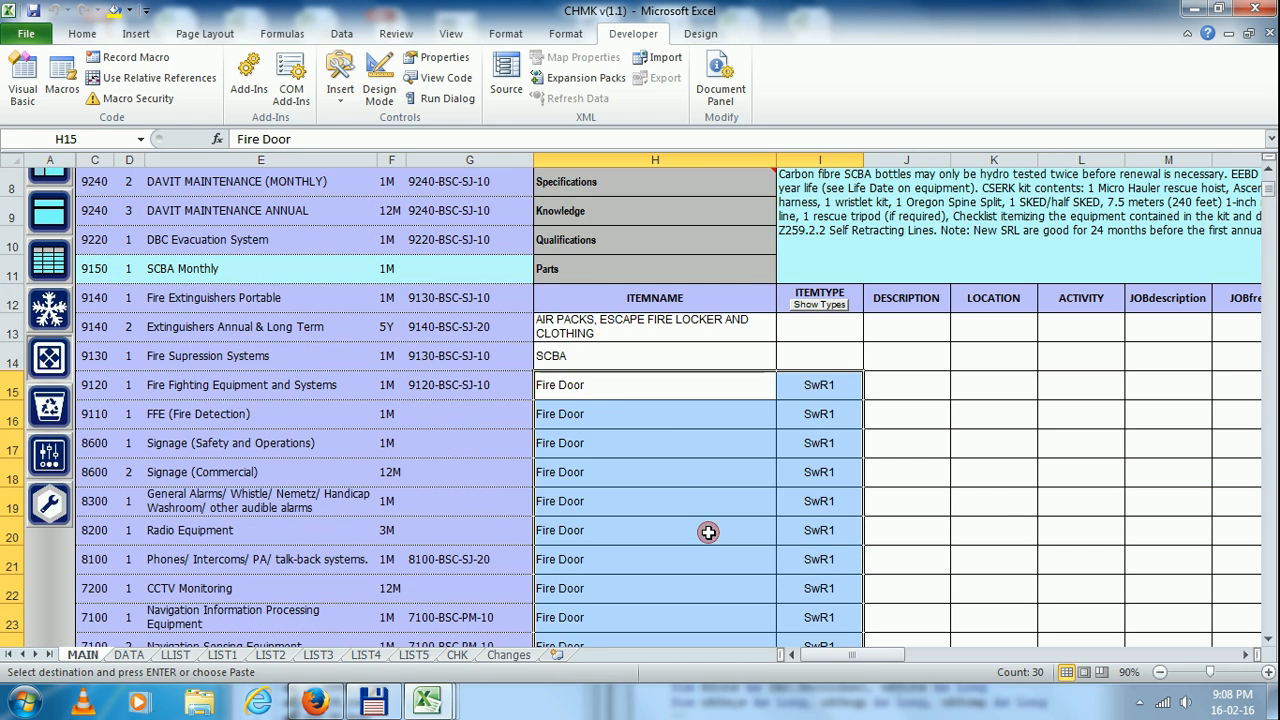
# Step: Fill the item name SCBA from H14 down through H29, replacing the Fire Door names
pyautogui.click(594, 355)
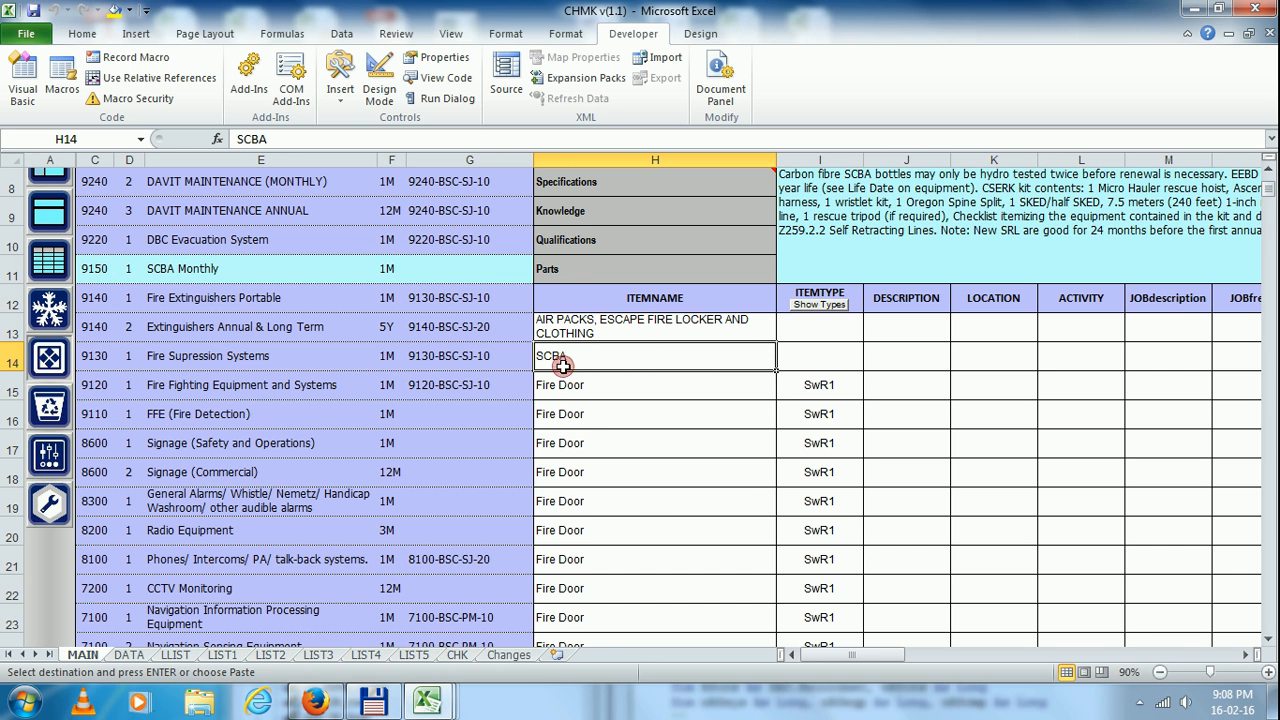
pyautogui.scroll(-2, 637, 504)
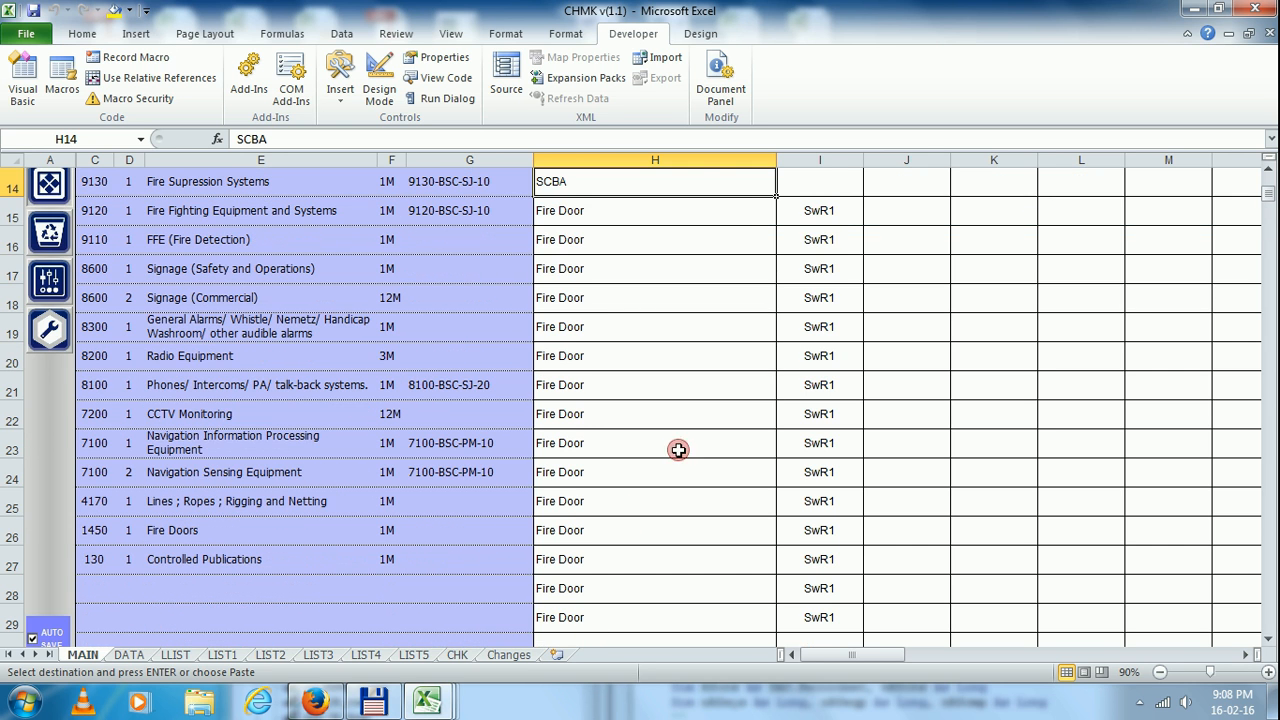
pyautogui.moveTo(777, 196); pyautogui.dragTo(782, 637)
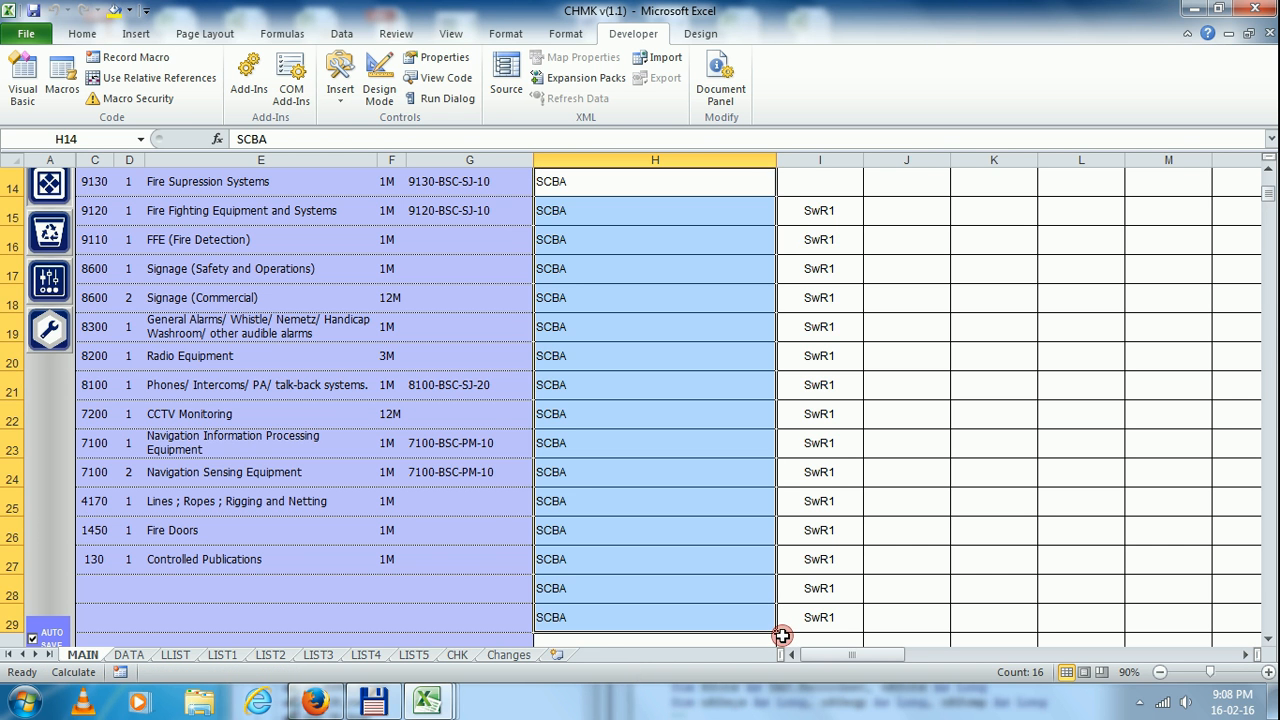
# Step: Reselect SCBA Monthly in the group list to auto-save the item names, and look at the AUTO SAVE option
pyautogui.scroll(4, 777, 434)
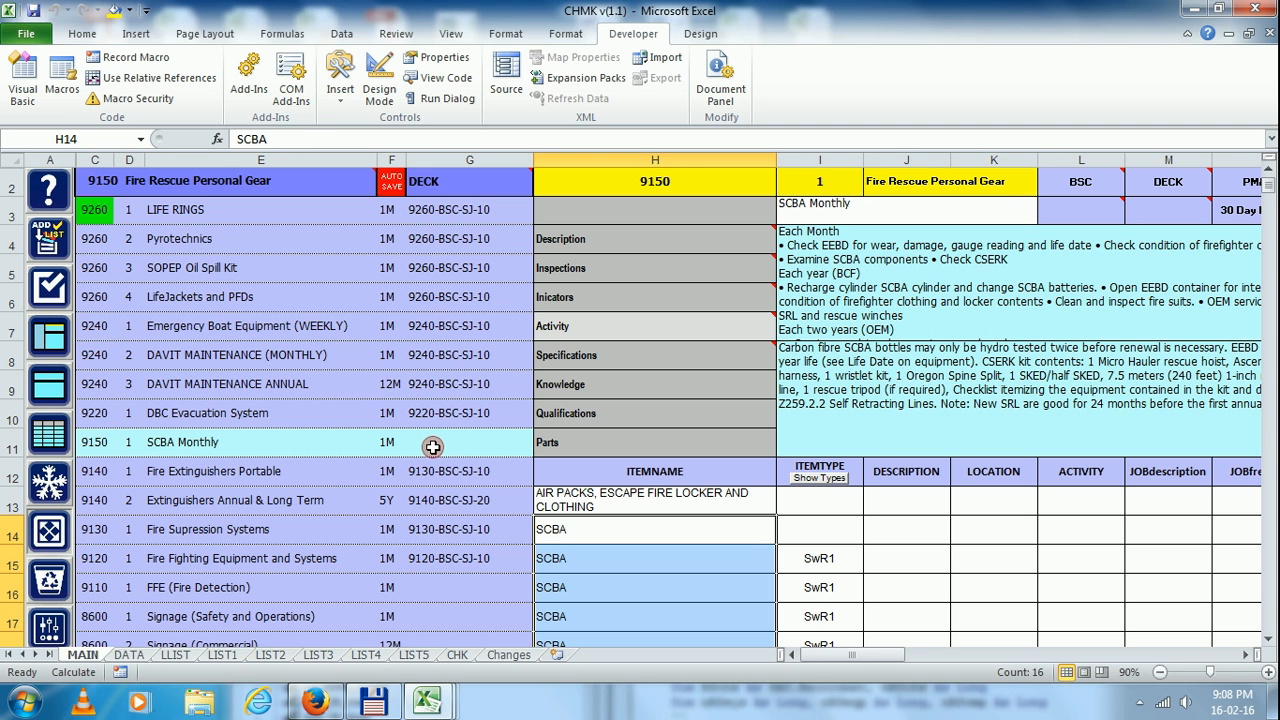
pyautogui.click(253, 444)
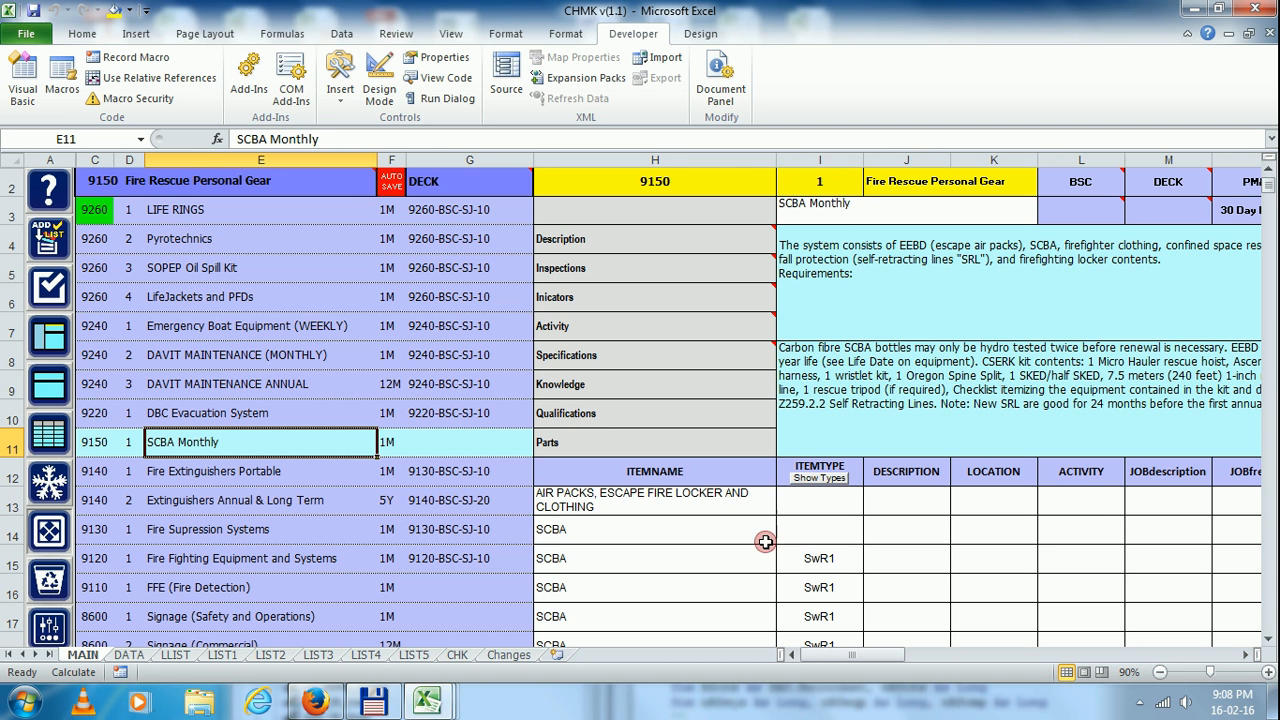
pyautogui.moveTo(383, 186)
pyautogui.scroll(-6, 286, 434)
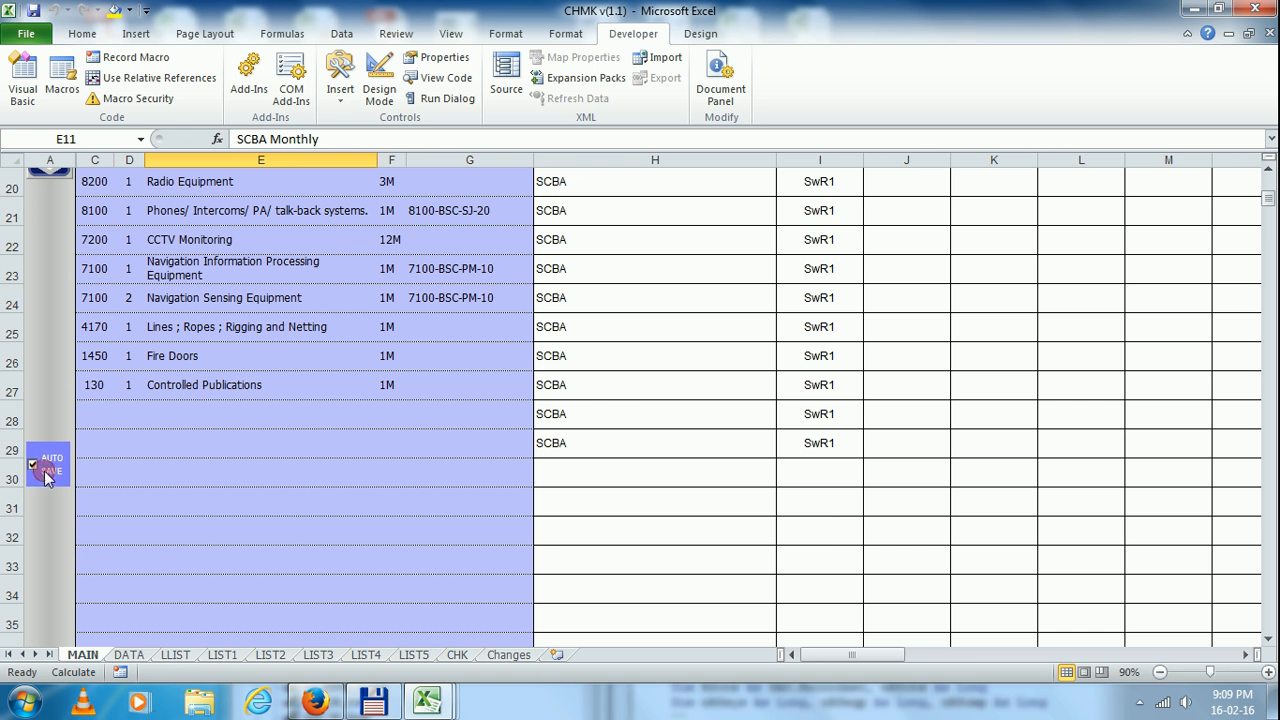
pyautogui.scroll(6, 570, 430)
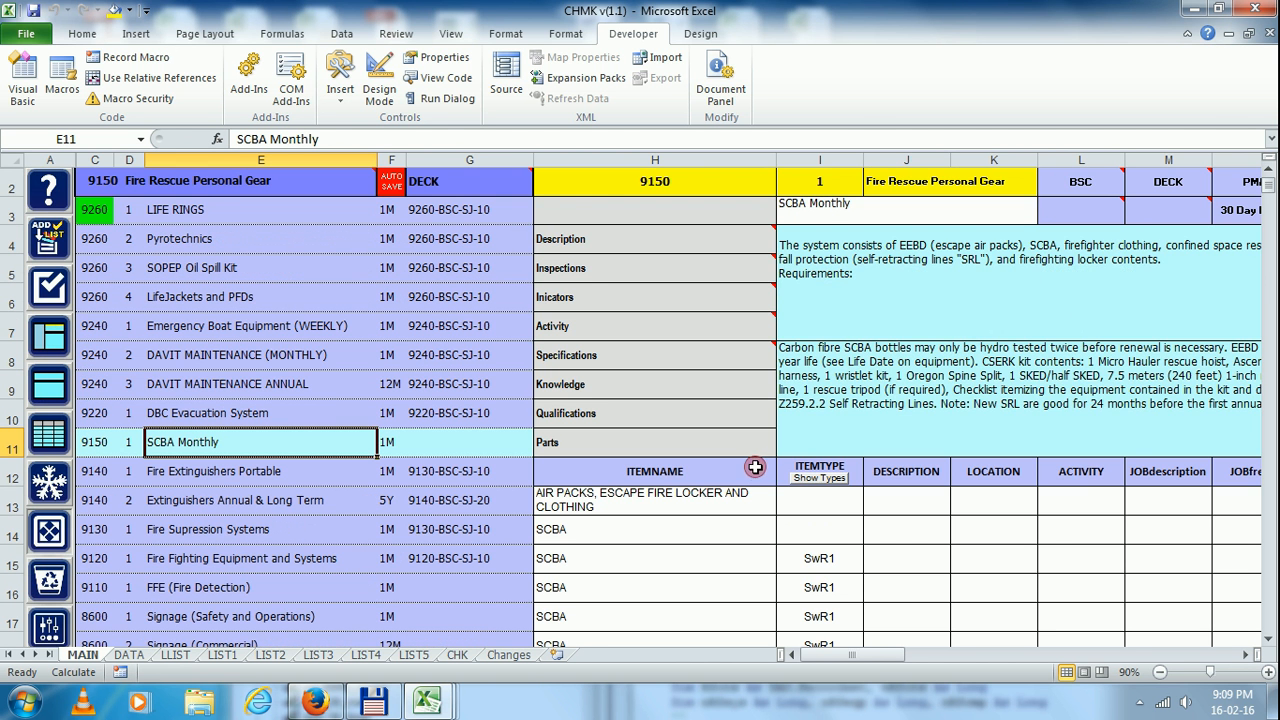
# Step: Copy the item names in H13:H29 into the ITEMTYPE and DESCRIPTION columns, starting at I13 and J13
pyautogui.scroll(-3, 756, 466)
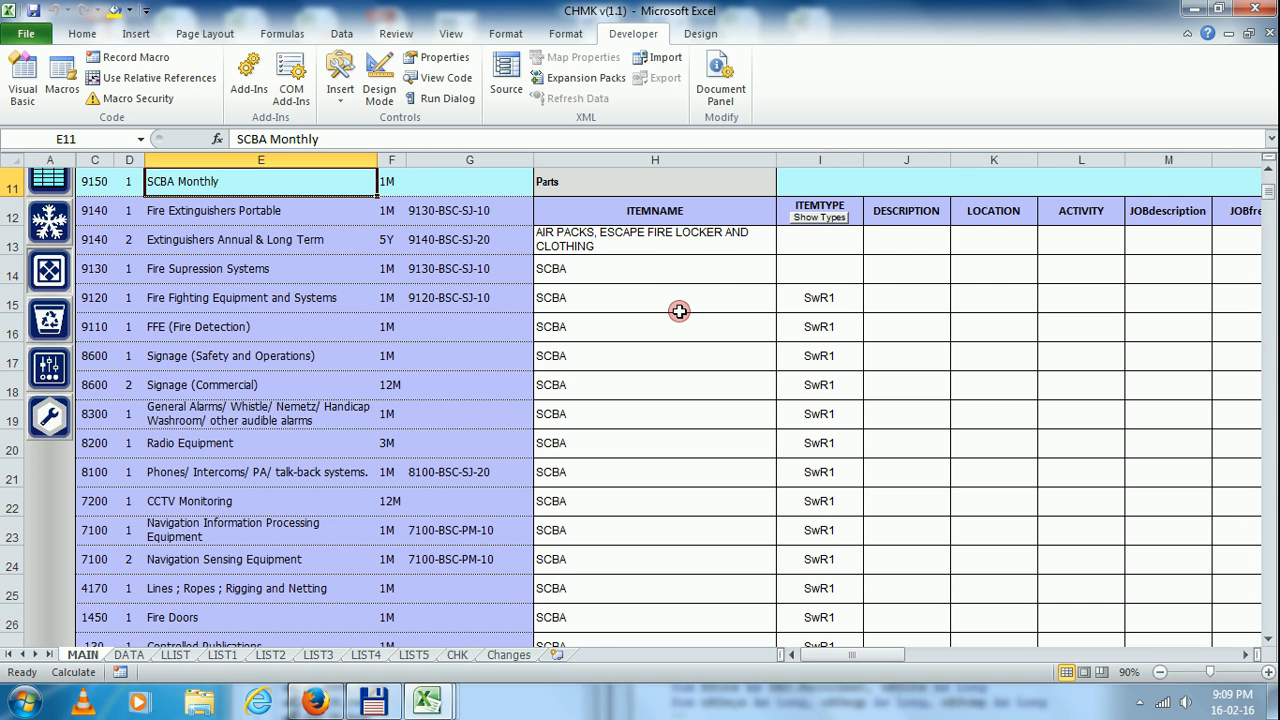
pyautogui.click(905, 234)
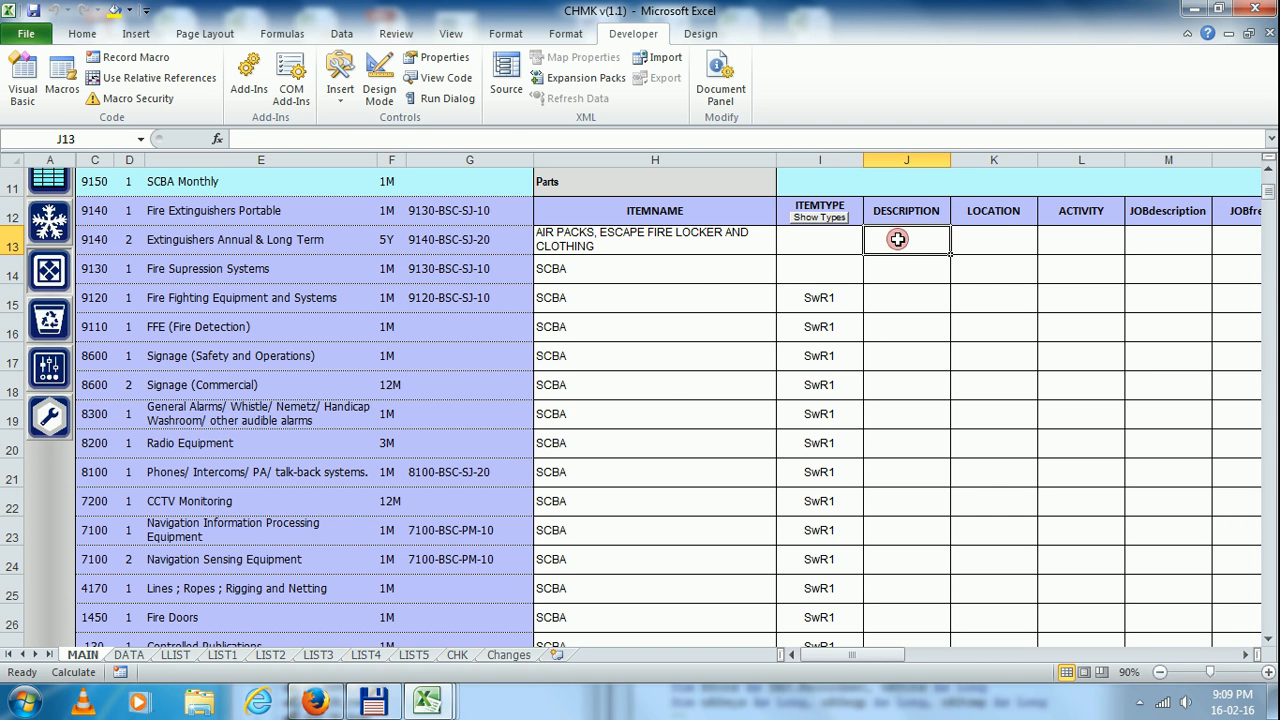
pyautogui.moveTo(635, 244); pyautogui.dragTo(655, 630)
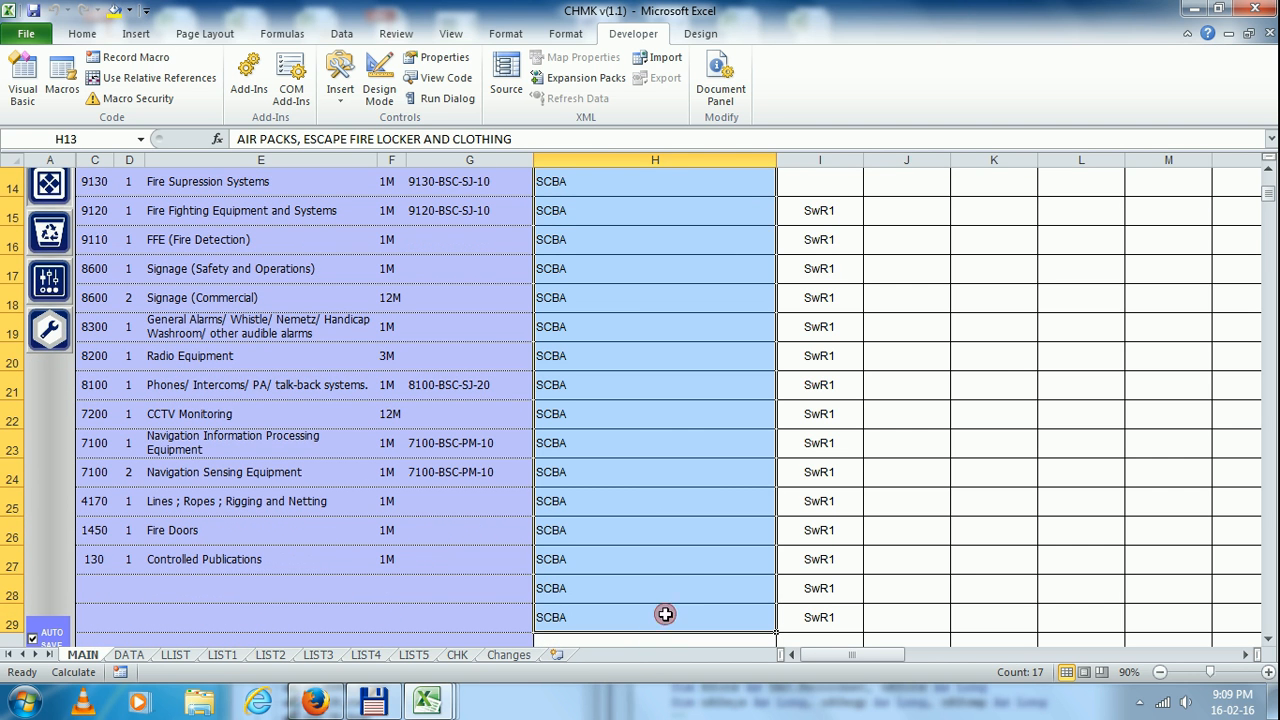
pyautogui.hotkey('ctrl', 'c')
pyautogui.scroll(2, 822, 313)
pyautogui.click(823, 329)
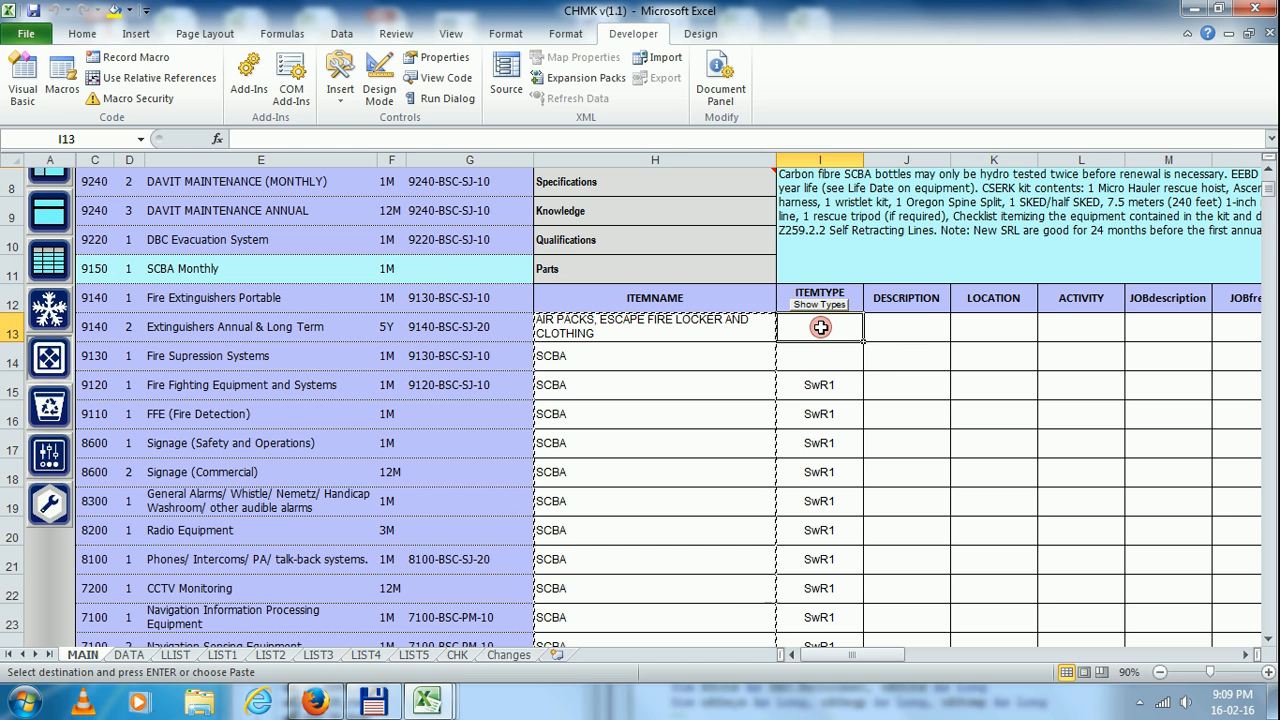
pyautogui.hotkey('ctrl', 'v')
pyautogui.click(925, 328)
pyautogui.hotkey('ctrl', 'v')
# Step: Set the location of the first two items, K13 and K14, to Goal Post Fwd
pyautogui.click(990, 318)
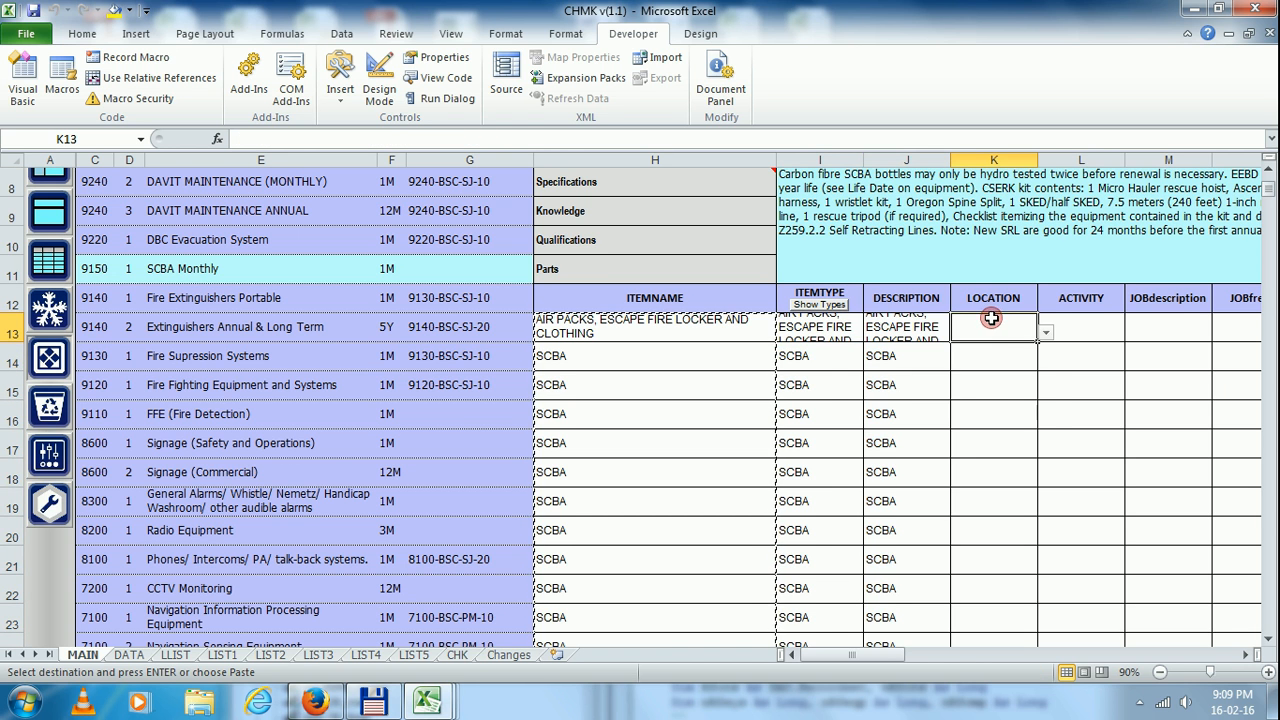
pyautogui.click(1045, 332)
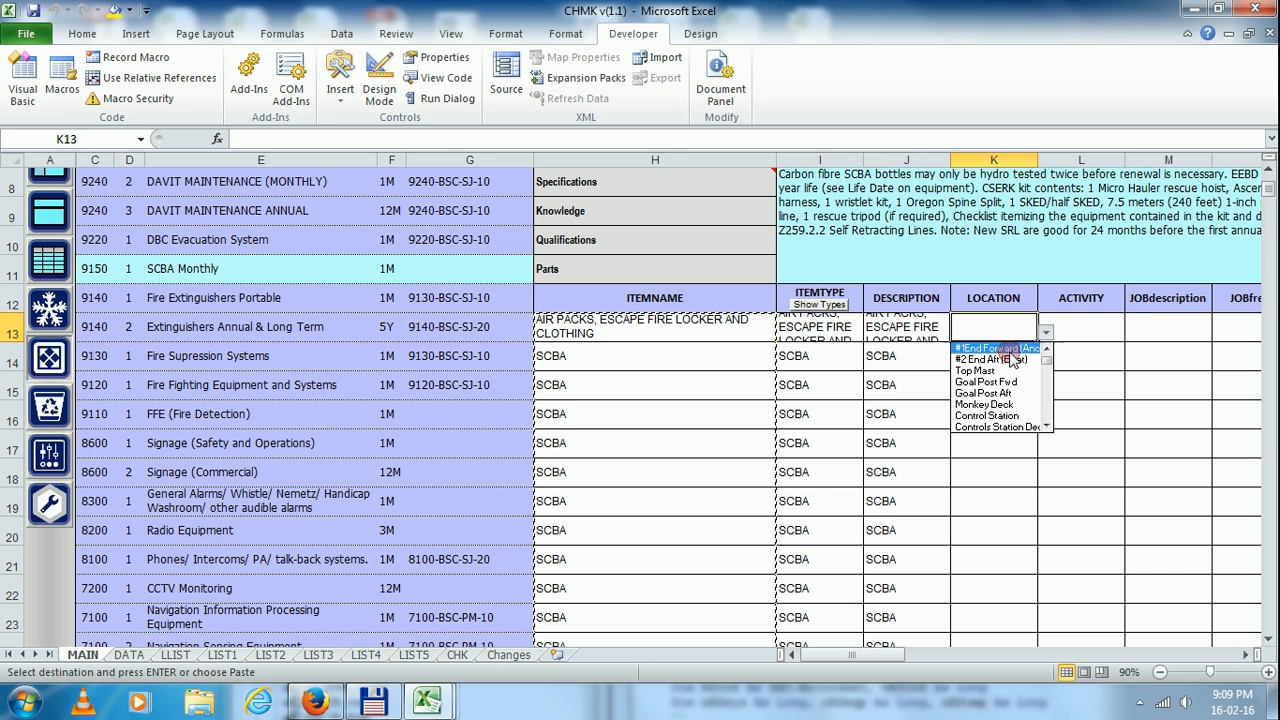
pyautogui.click(995, 383)
pyautogui.click(995, 360)
pyautogui.click(1045, 362)
pyautogui.click(995, 411)
# Step: Enter SCBA Locker as the location in K15 and accept it although it is not a listed value
pyautogui.click(1015, 390)
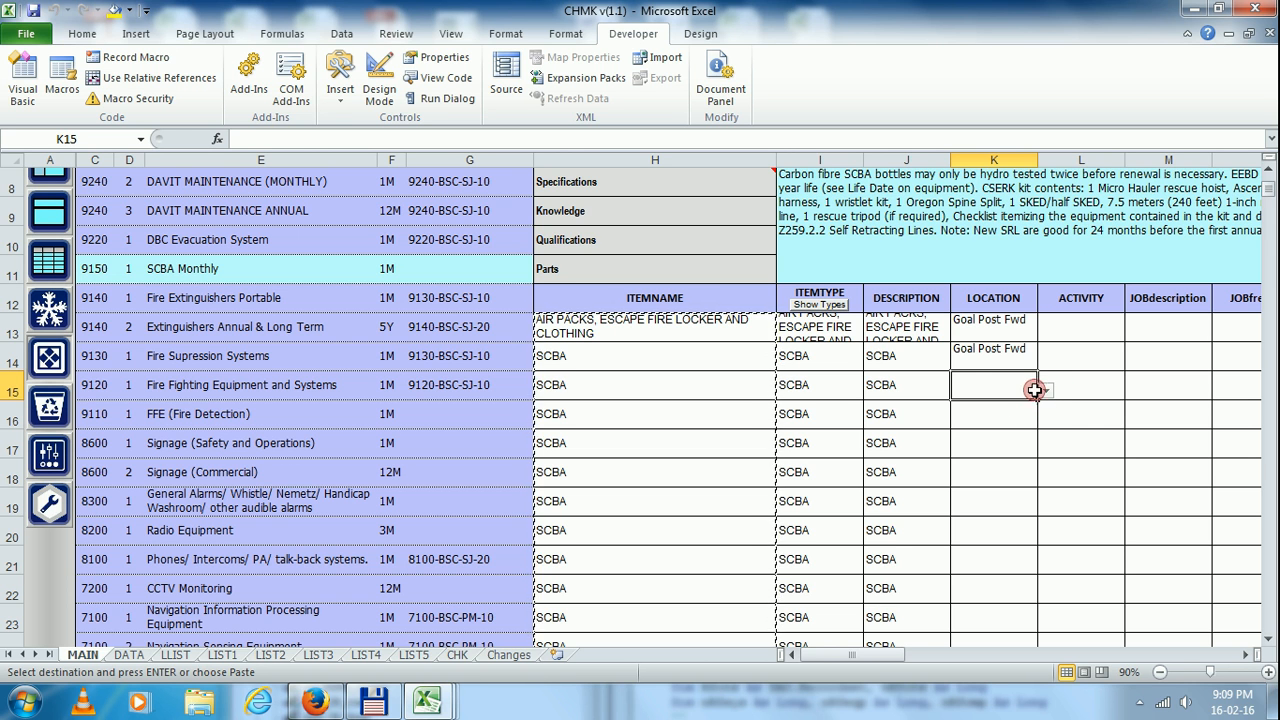
pyautogui.write('SCBA Locke')
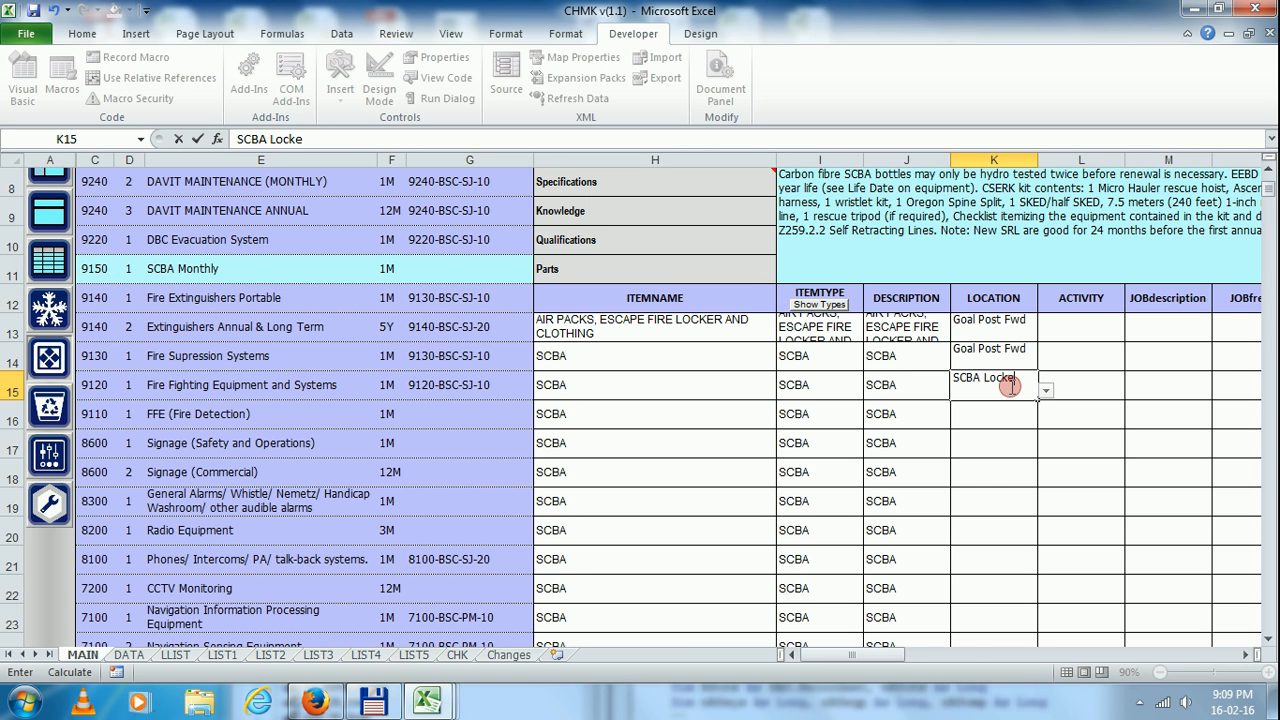
pyautogui.press('Return')
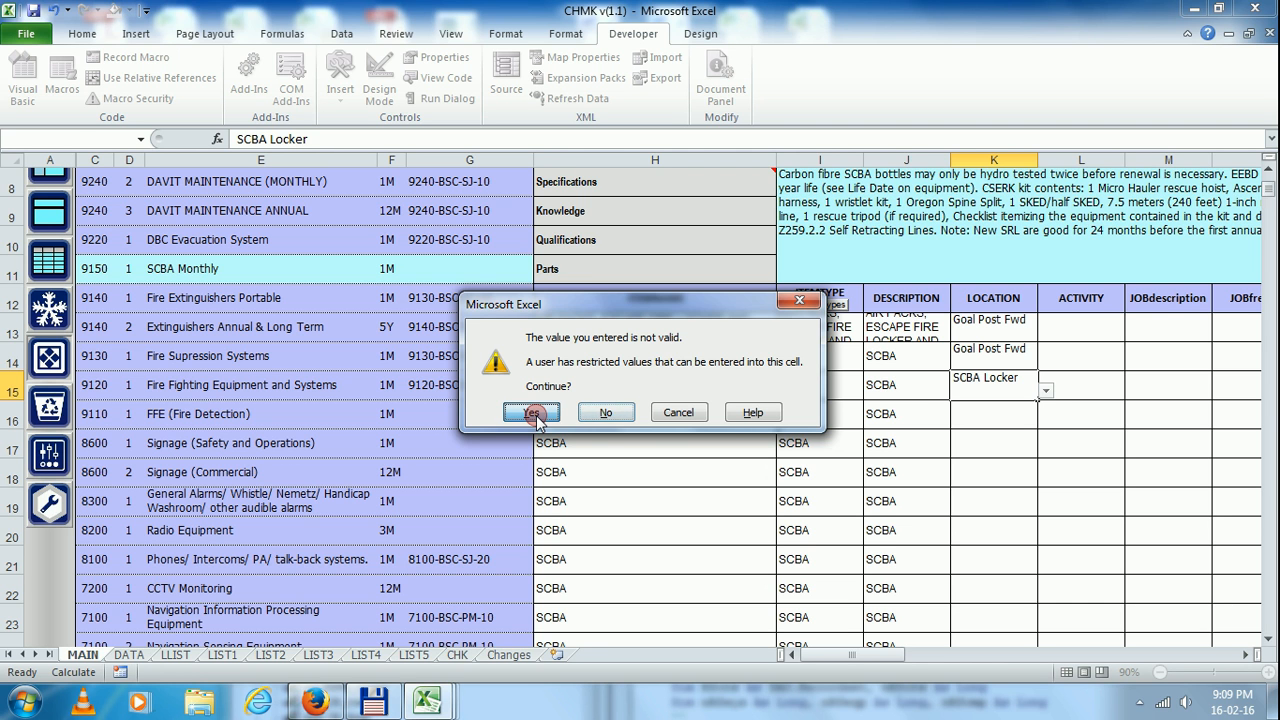
pyautogui.click(535, 416)
# Step: Copy the SCBA Locker location from K15 down through K29
pyautogui.moveTo(975, 386); pyautogui.dragTo(997, 598)
pyautogui.click(969, 385)
pyautogui.hotkey('ctrl', 'c')
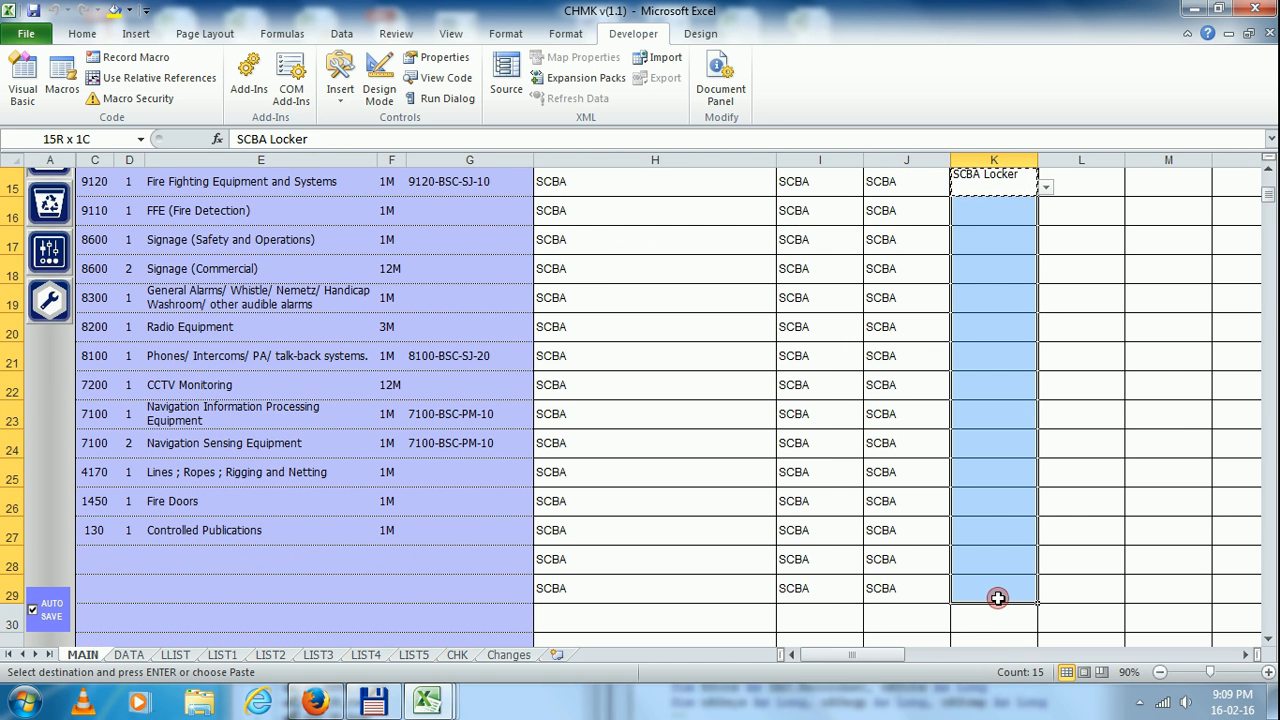
pyautogui.hotkey('ctrl', 'v')
# Step: Set the first item's activity in L13 to Check and change its job description in M13 to "Check for pressure"
pyautogui.scroll(4, 1112, 478)
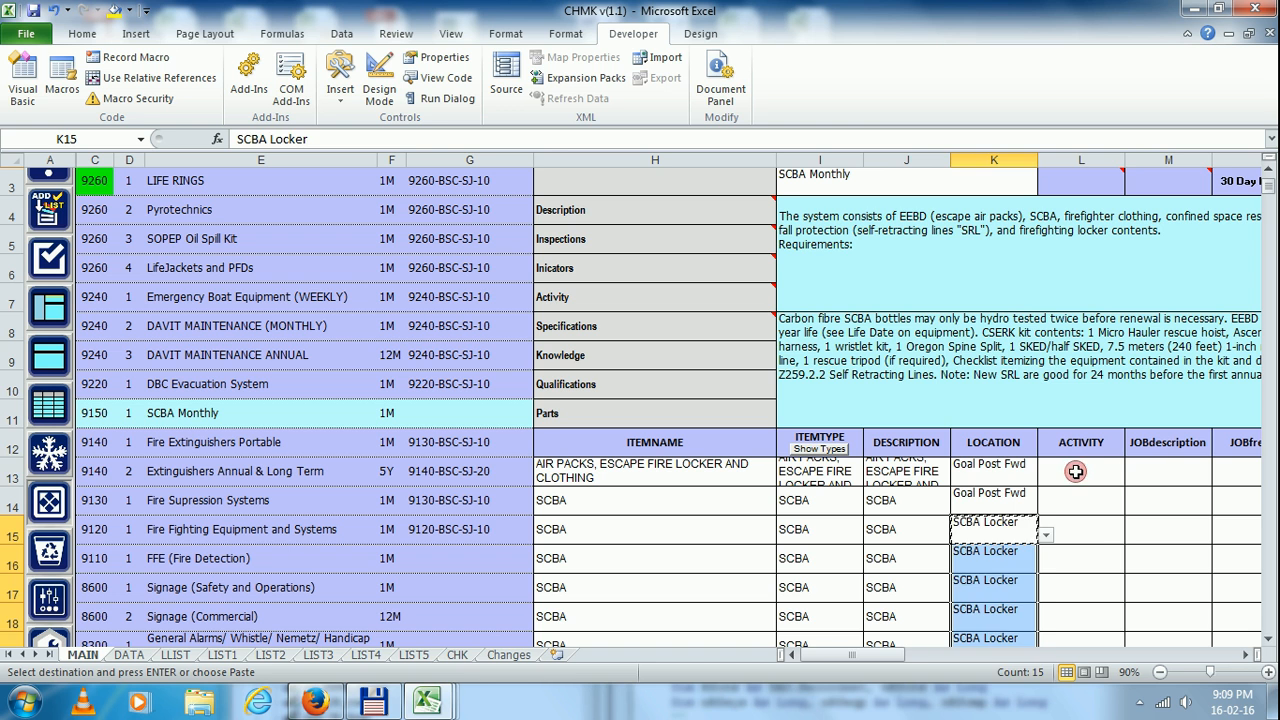
pyautogui.click(1117, 474)
pyautogui.click(1132, 479)
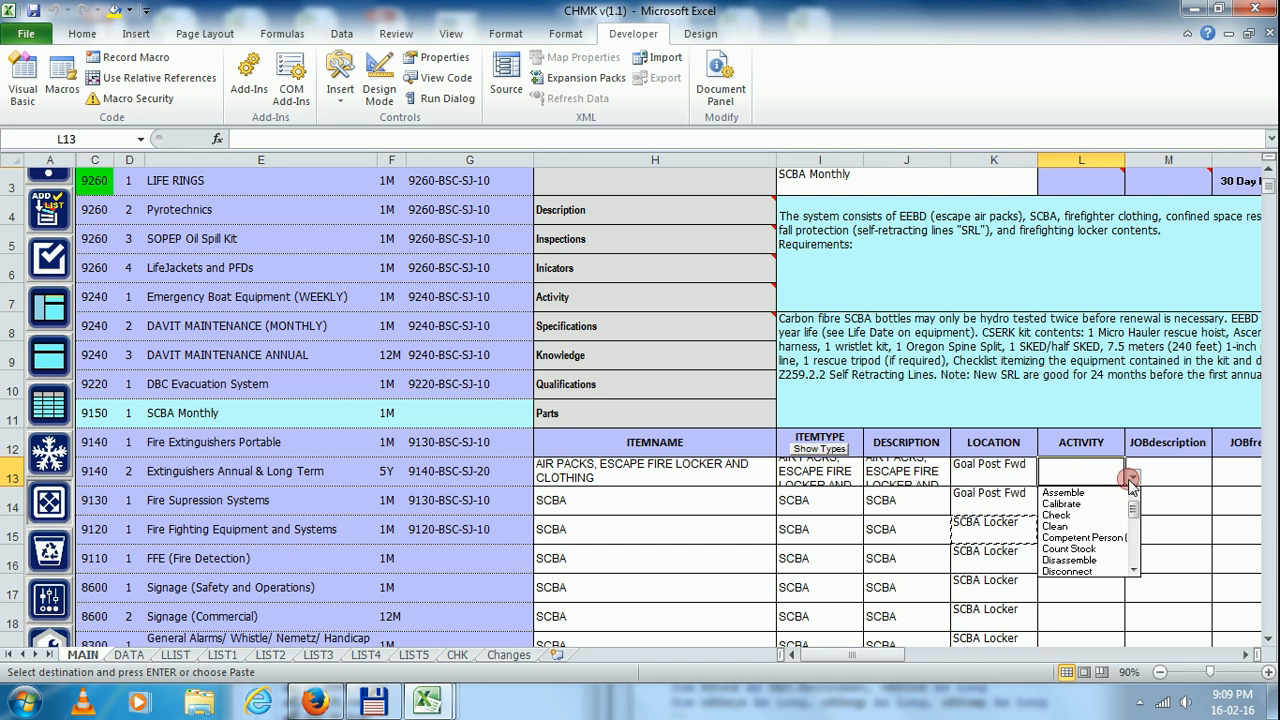
pyautogui.click(1056, 515)
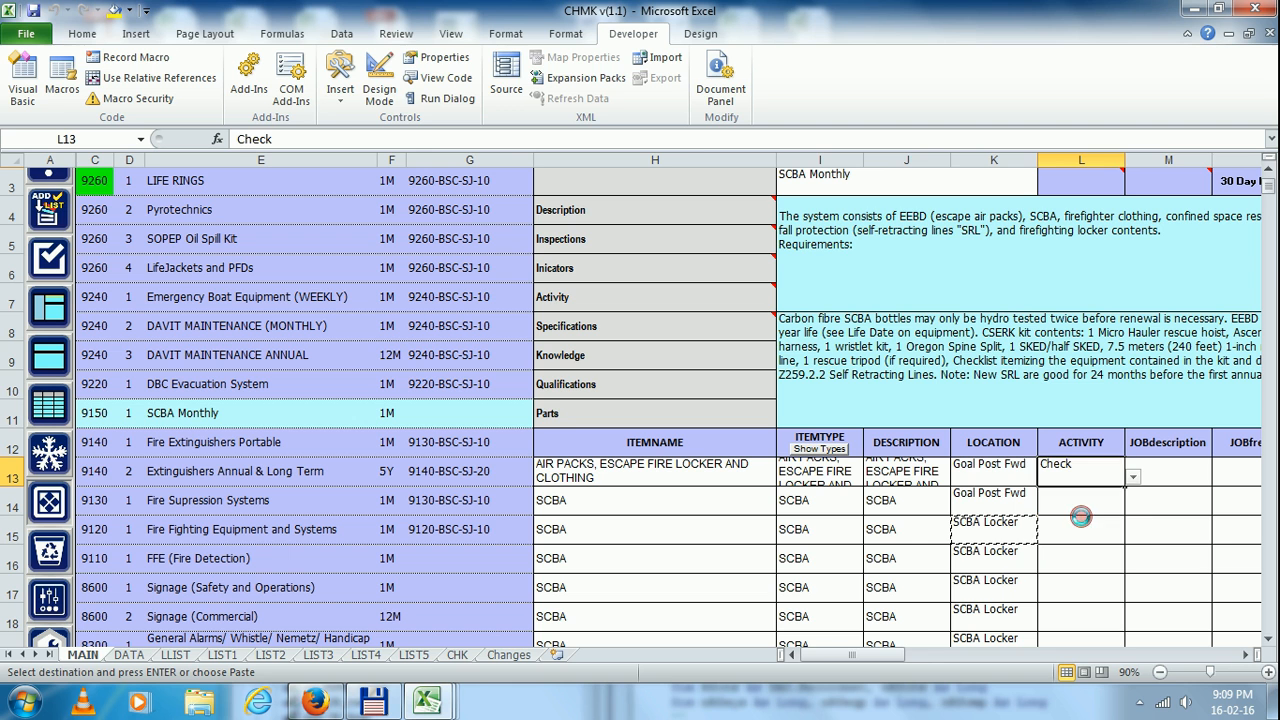
pyautogui.doubleClick(1180, 471)
pyautogui.moveTo(1191, 506); pyautogui.dragTo(1163, 463)
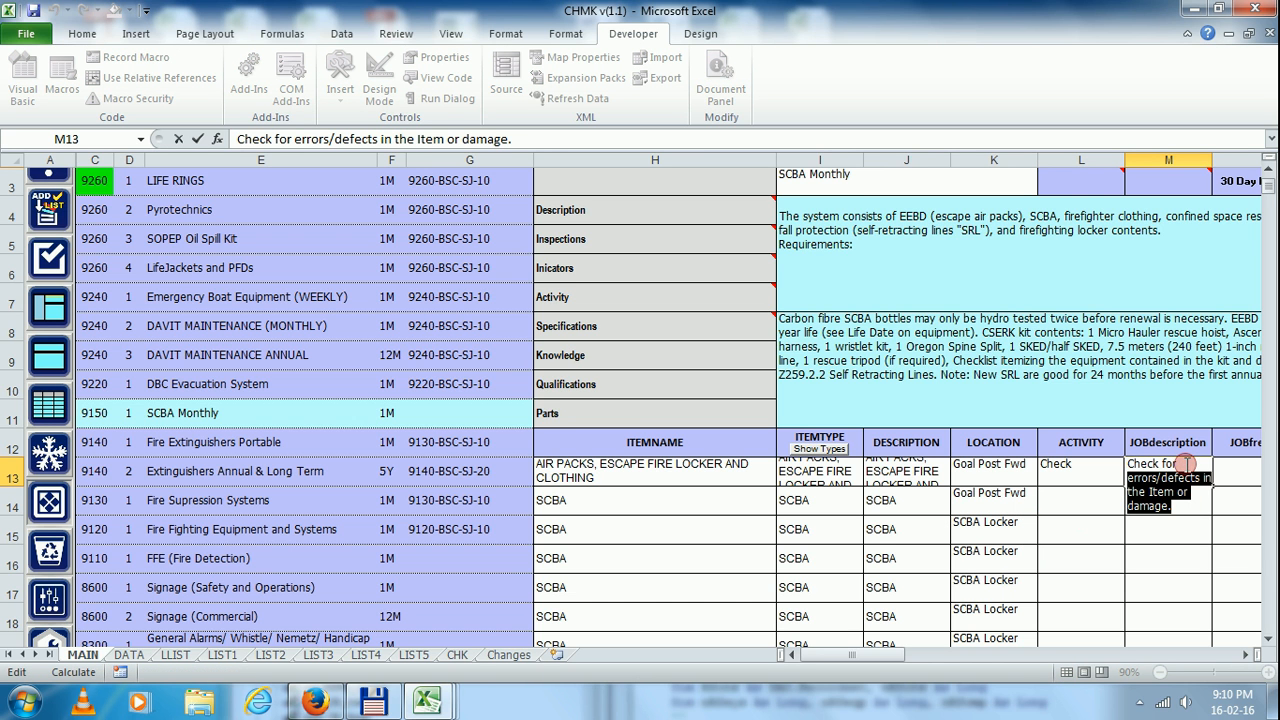
pyautogui.write('pressure')
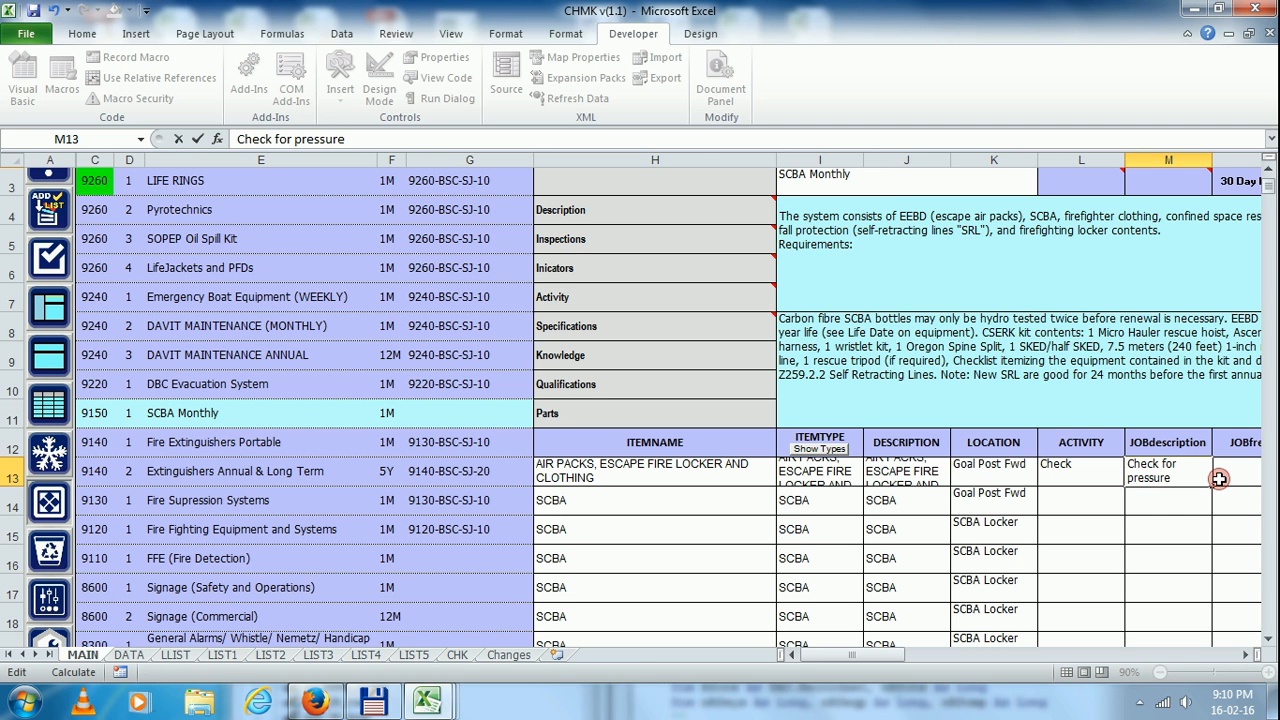
pyautogui.click(934, 262)
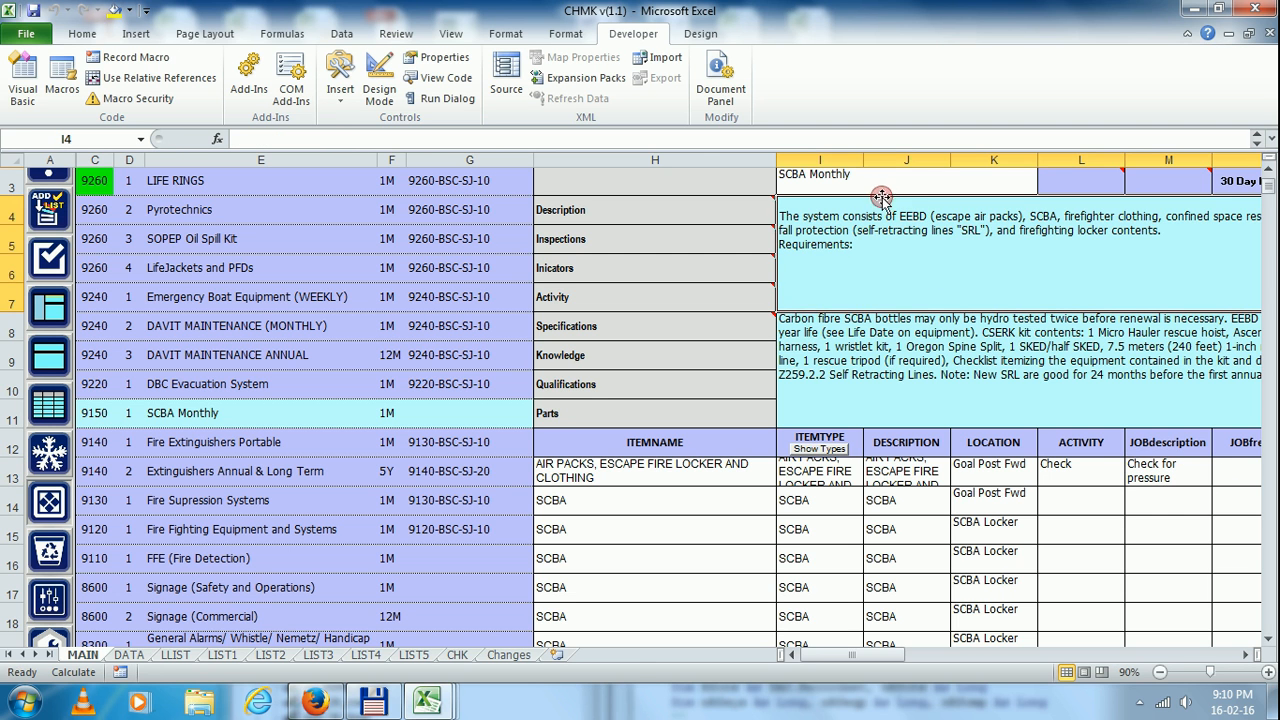
# Step: Show the group's Activity text and copy its monthly bullet "Check EEBD for wear, damage, gauge reading and life date"
pyautogui.click(587, 297)
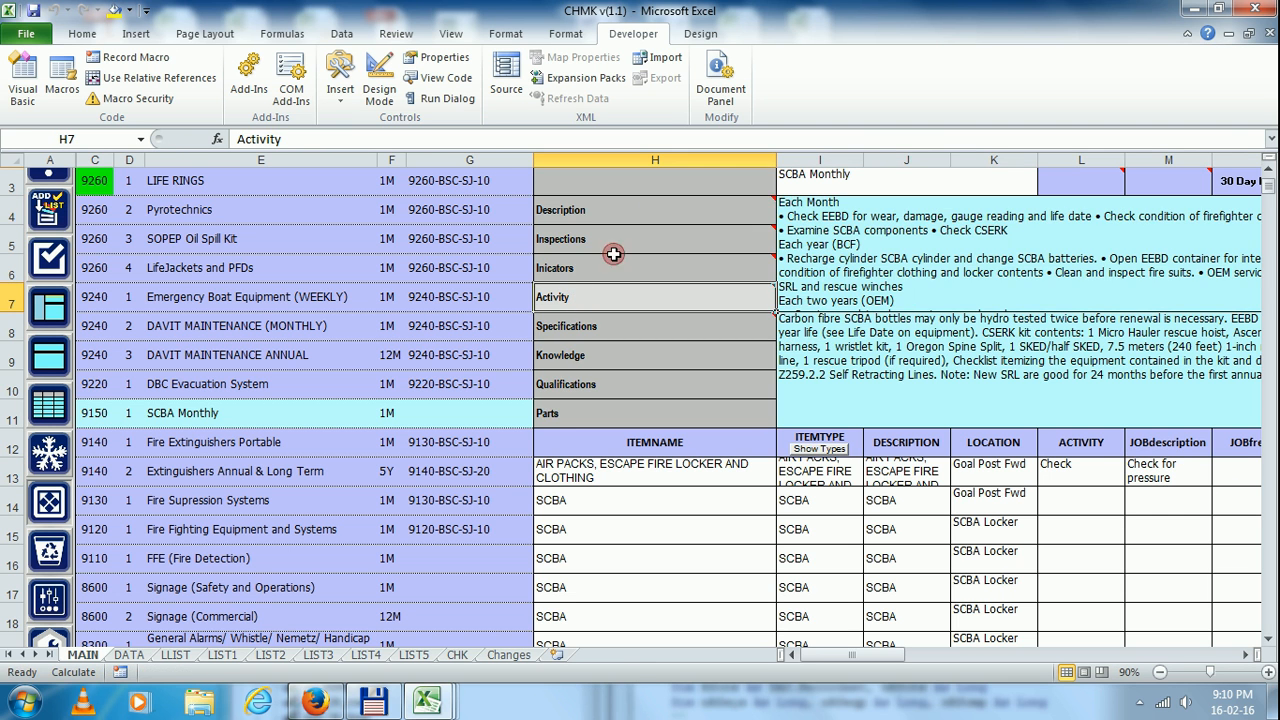
pyautogui.doubleClick(808, 217)
pyautogui.moveTo(788, 216); pyautogui.dragTo(1096, 213)
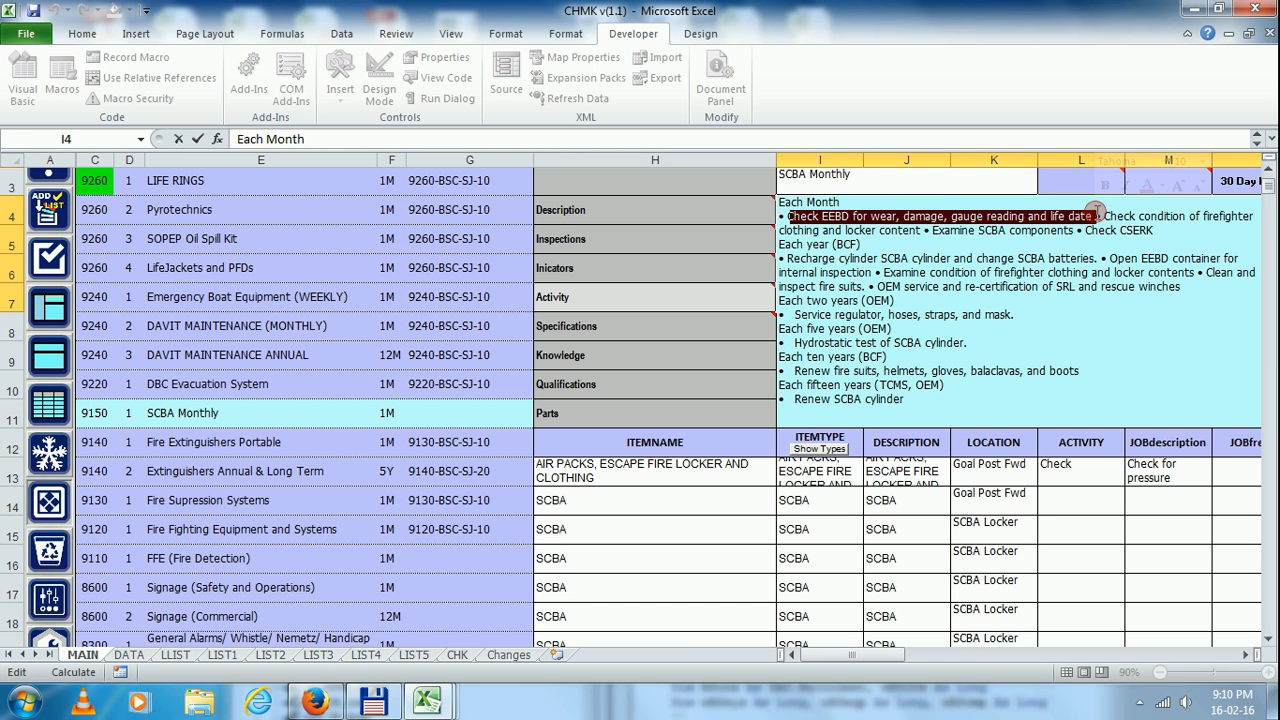
# Step: Set the activity in L14 to Check and replace the job description in M14 with the copied EEBD bullet
pyautogui.click(1169, 502)
pyautogui.click(1100, 503)
pyautogui.click(1133, 507)
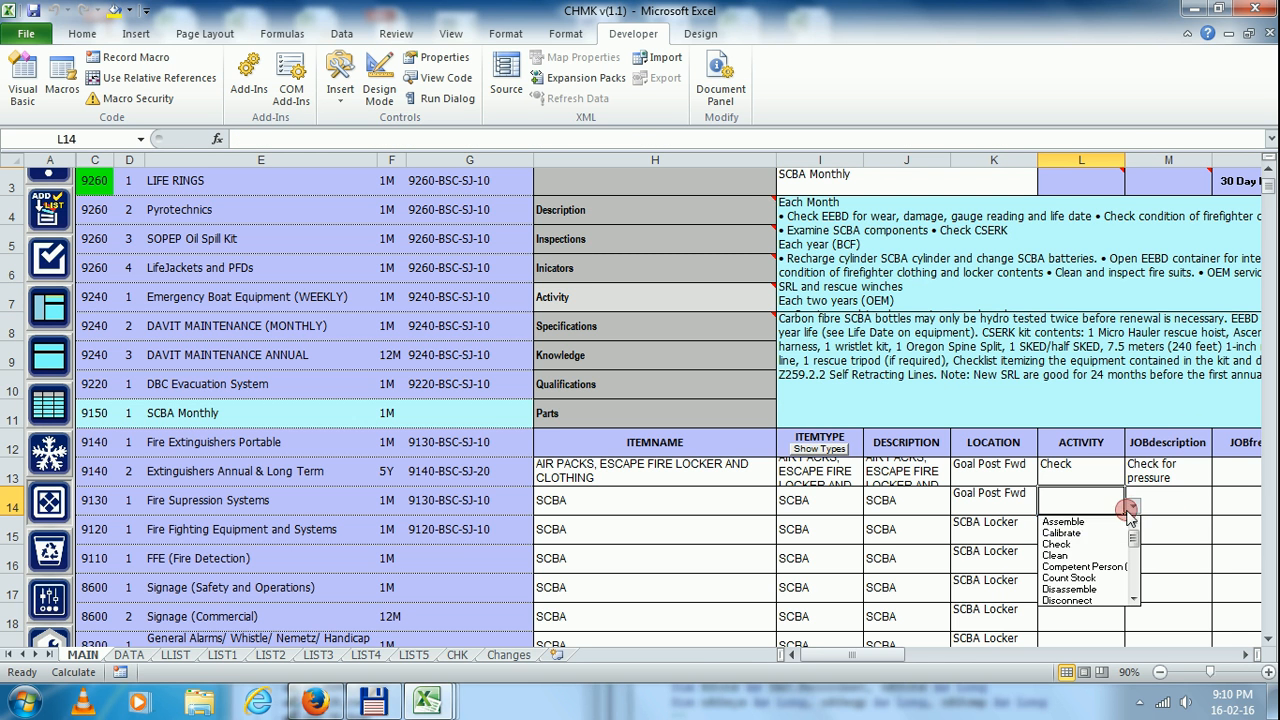
pyautogui.click(1058, 544)
pyautogui.click(1160, 504)
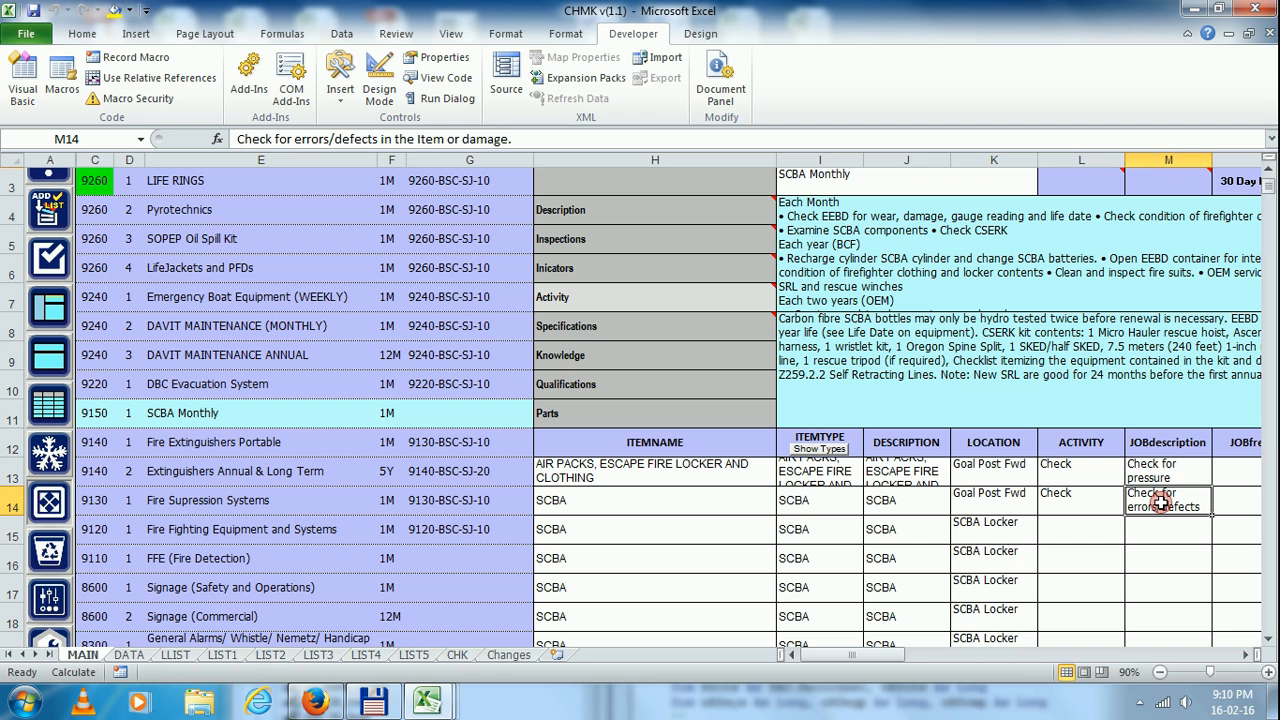
# Step: Copy the activity and job description in L14:M14 down through row 29, and reselect SCBA Monthly to auto-save
pyautogui.moveTo(1100, 500); pyautogui.dragTo(1186, 591)
pyautogui.hotkey('ctrl', 'c')
pyautogui.hotkey('ctrl', 'v')
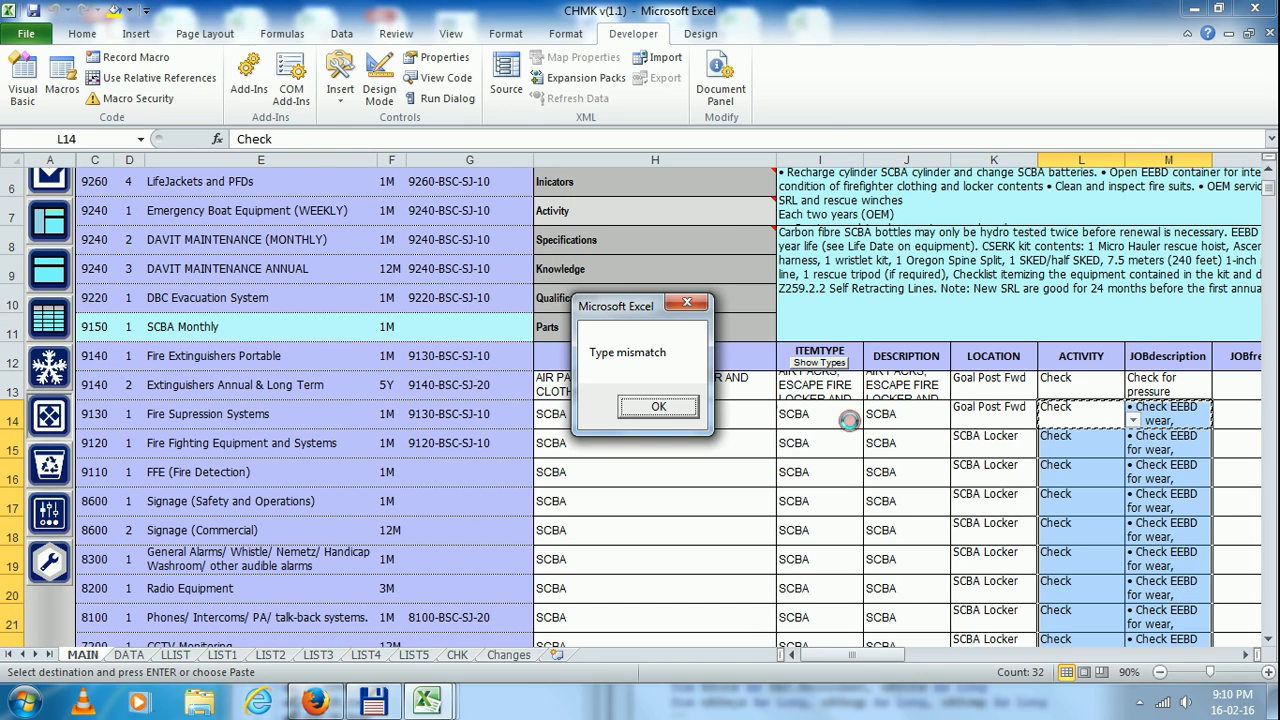
pyautogui.click(630, 410)
pyautogui.click(220, 327)
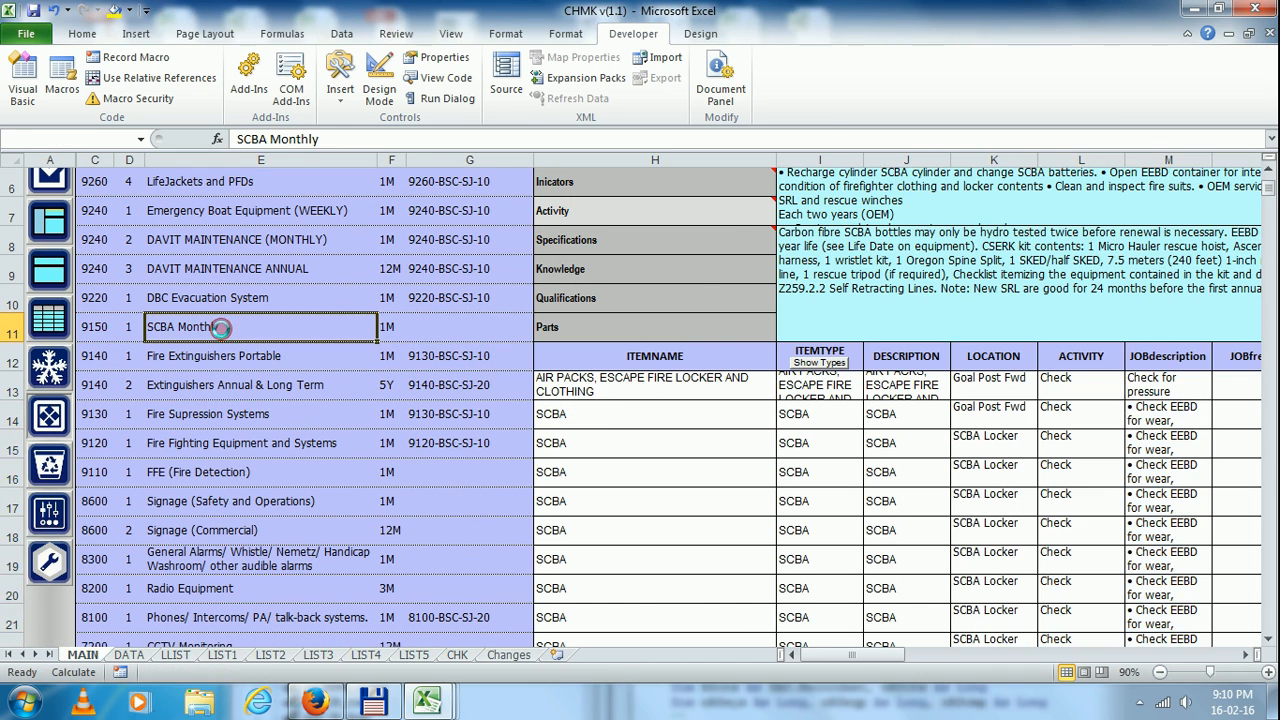
# Step: Set row 13's job frequency to 30 Day Response, due period to 14 days and memo days to 7 days
pyautogui.moveTo(855, 663); pyautogui.dragTo(900, 663)
pyautogui.click(868, 390)
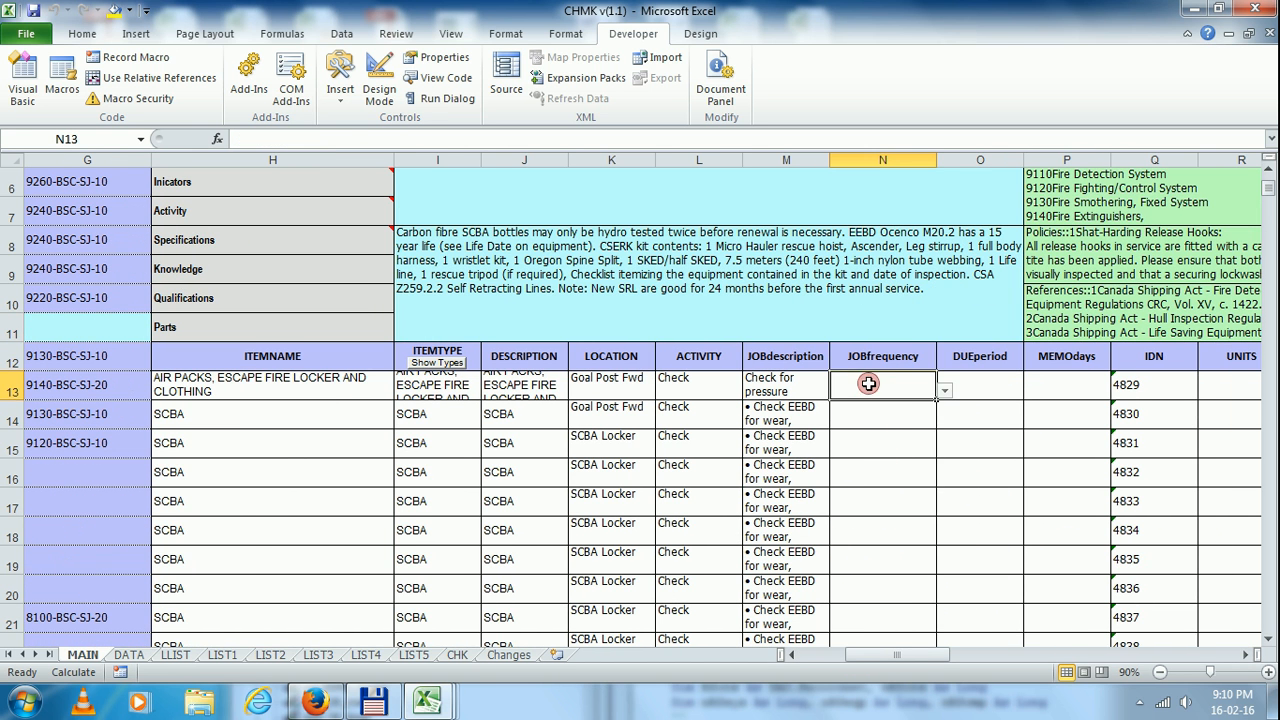
pyautogui.click(942, 390)
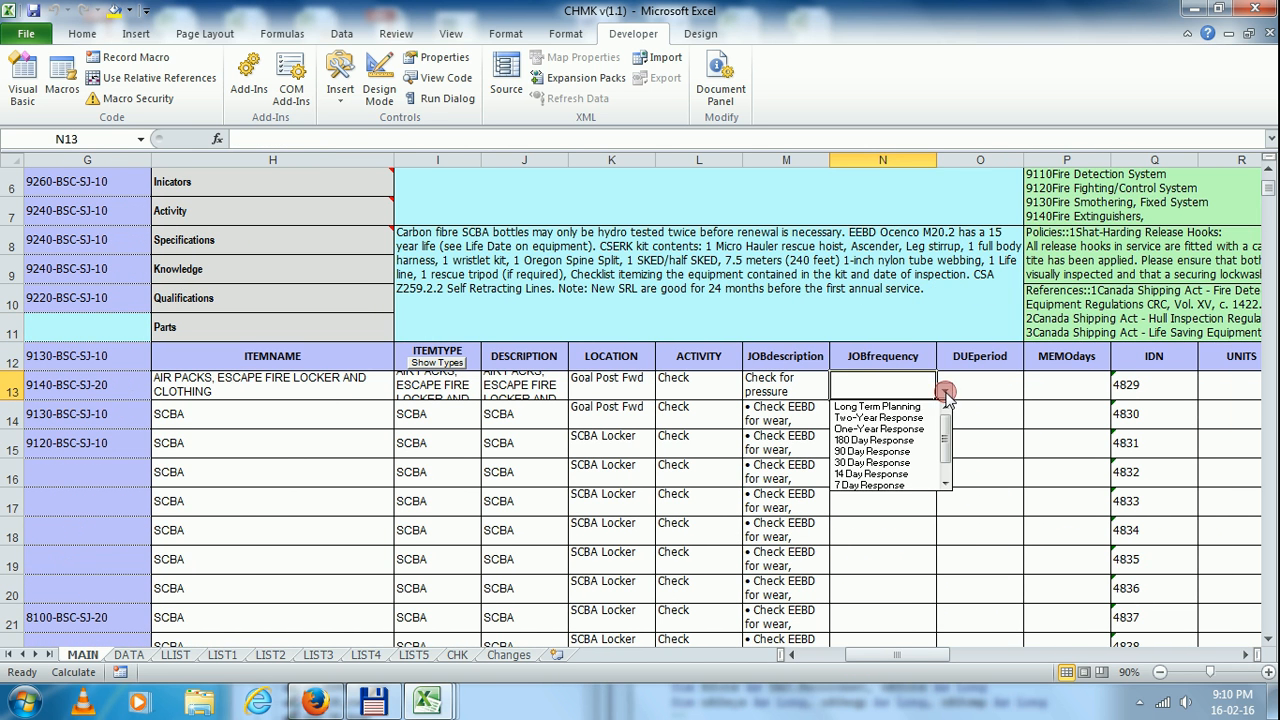
pyautogui.click(893, 465)
pyautogui.click(975, 390)
pyautogui.click(1031, 392)
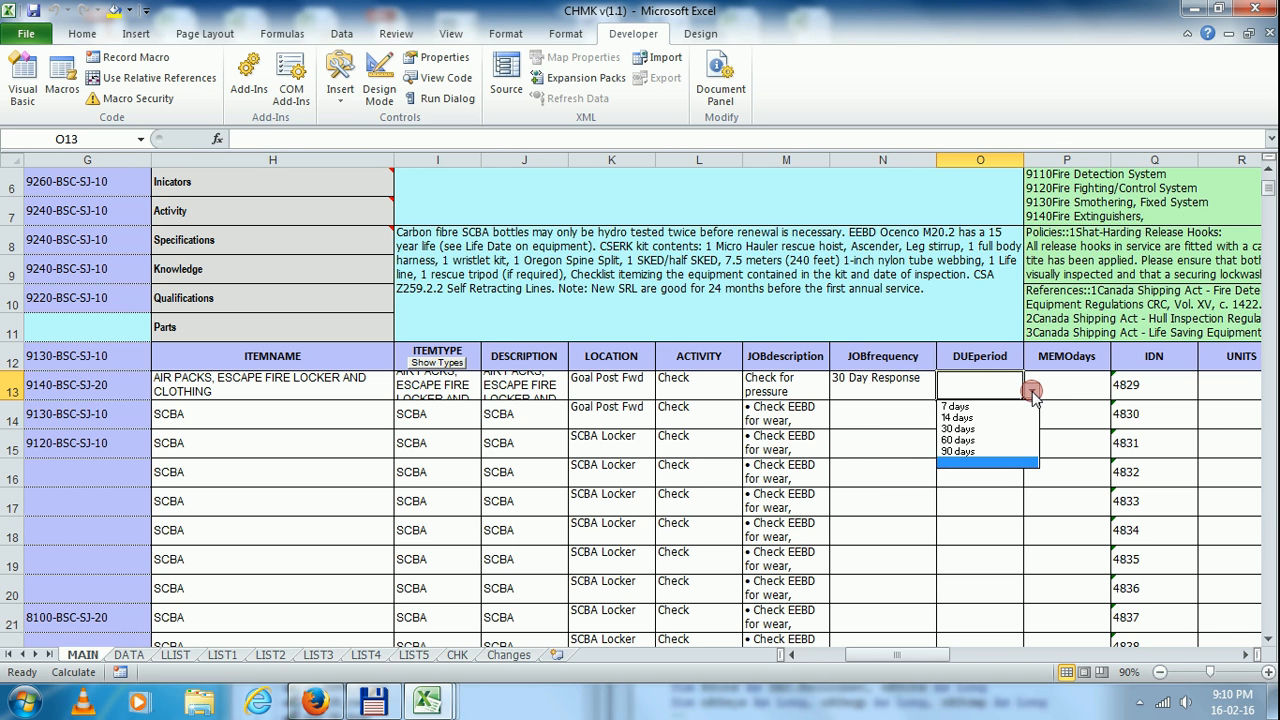
pyautogui.click(958, 418)
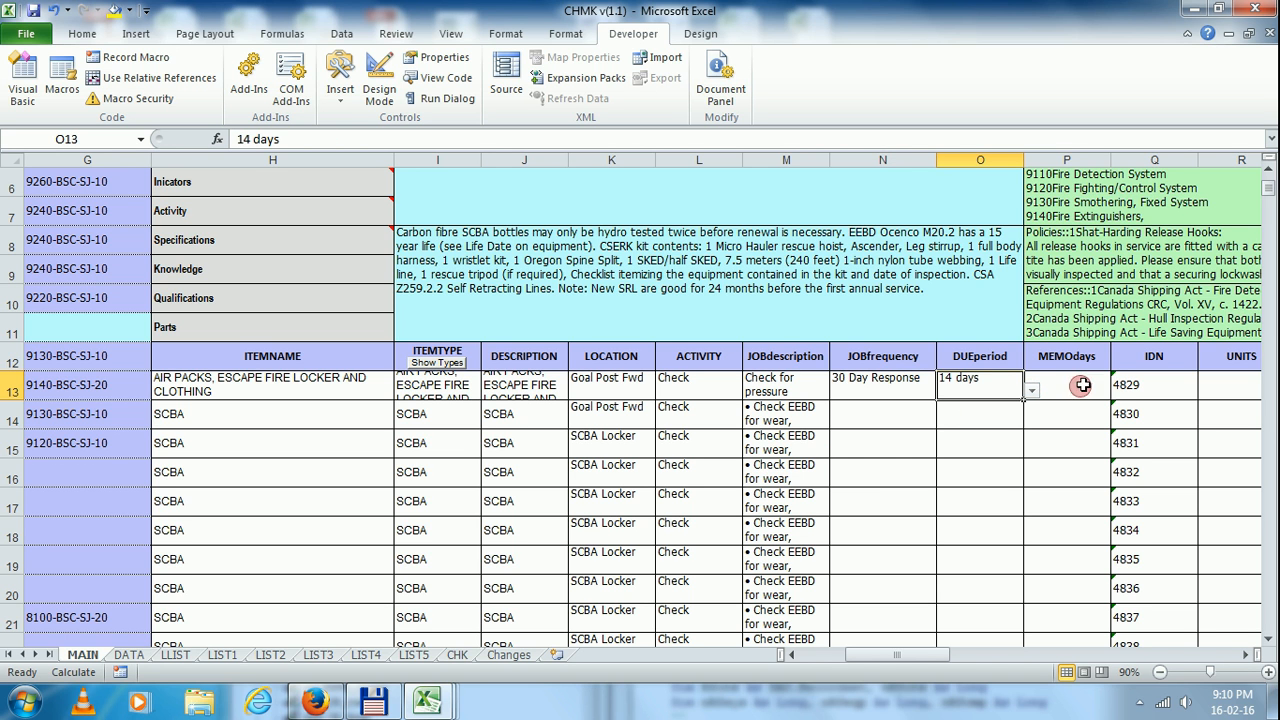
pyautogui.click(1070, 388)
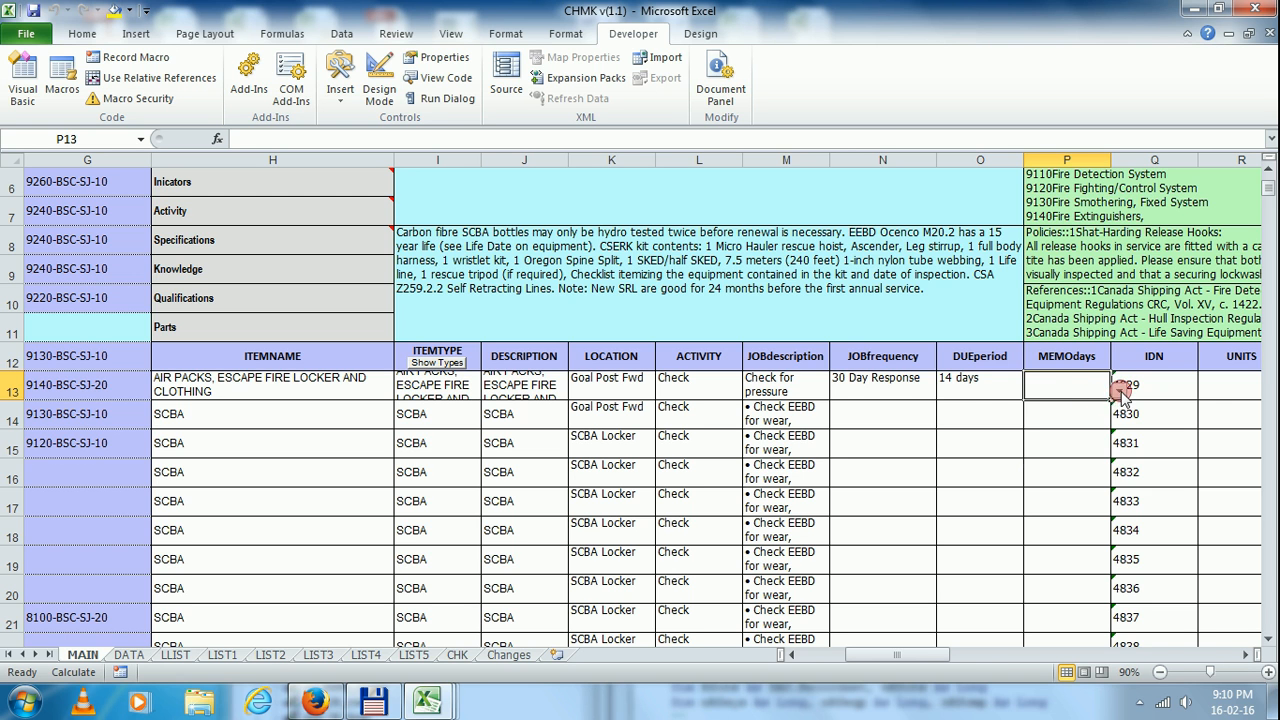
pyautogui.click(1119, 390)
pyautogui.click(1070, 410)
# Step: Copy the frequency, due period and memo days in N13:P13 down through row 29
pyautogui.moveTo(872, 390); pyautogui.dragTo(1045, 386)
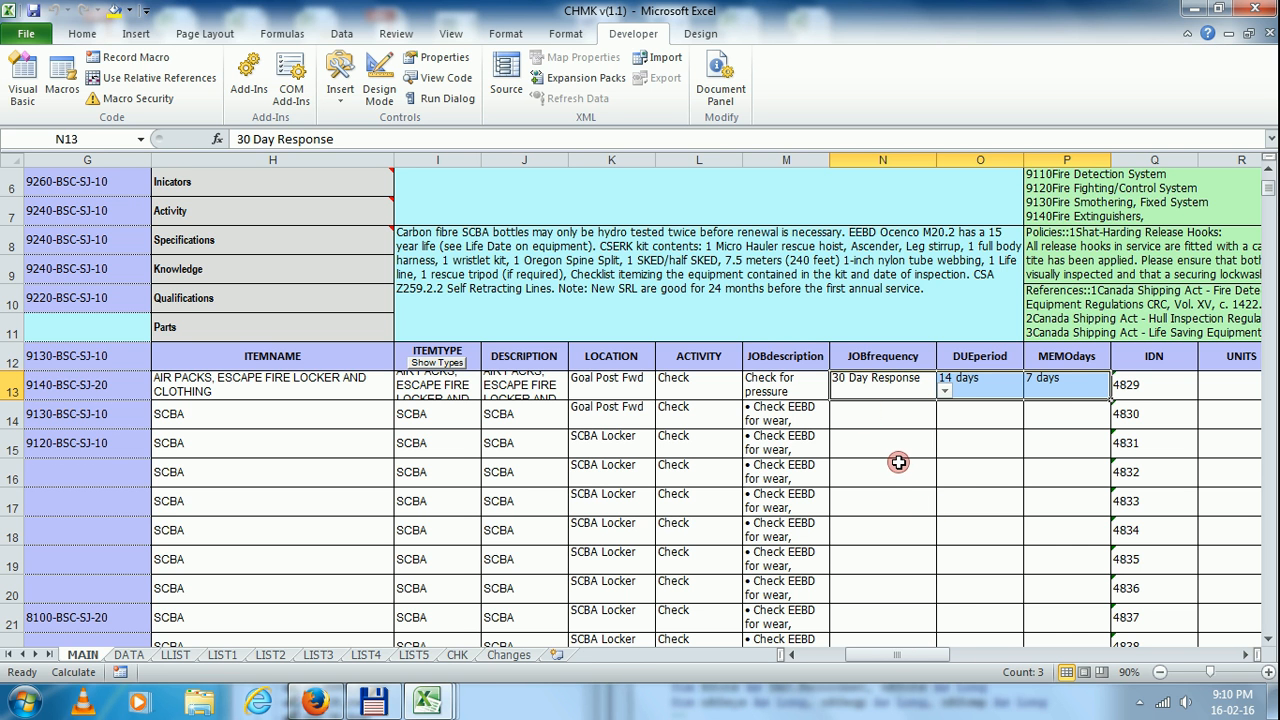
pyautogui.hotkey('ctrl', 'c')
pyautogui.moveTo(846, 391); pyautogui.dragTo(1062, 595)
pyautogui.hotkey('ctrl', 'v')
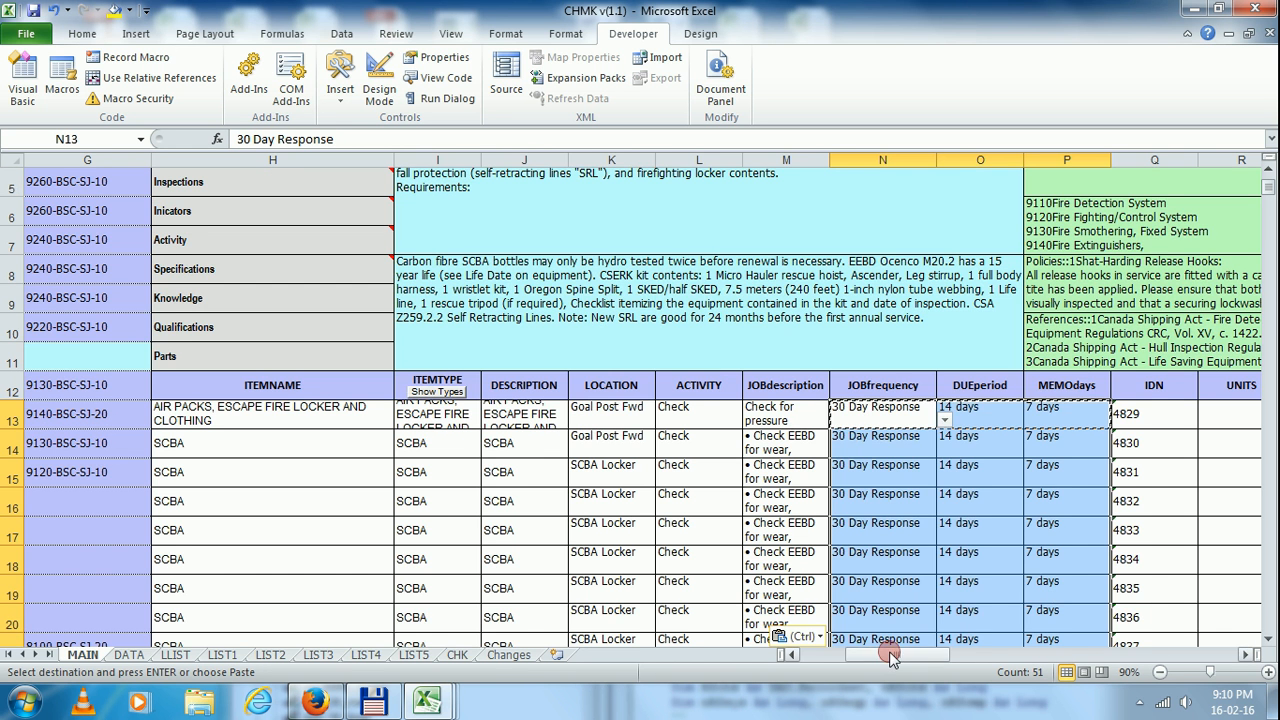
# Step: Reselect SCBA Monthly in the group list to auto-save the filled-in item table
pyautogui.moveTo(889, 655); pyautogui.dragTo(832, 662)
pyautogui.click(280, 357)
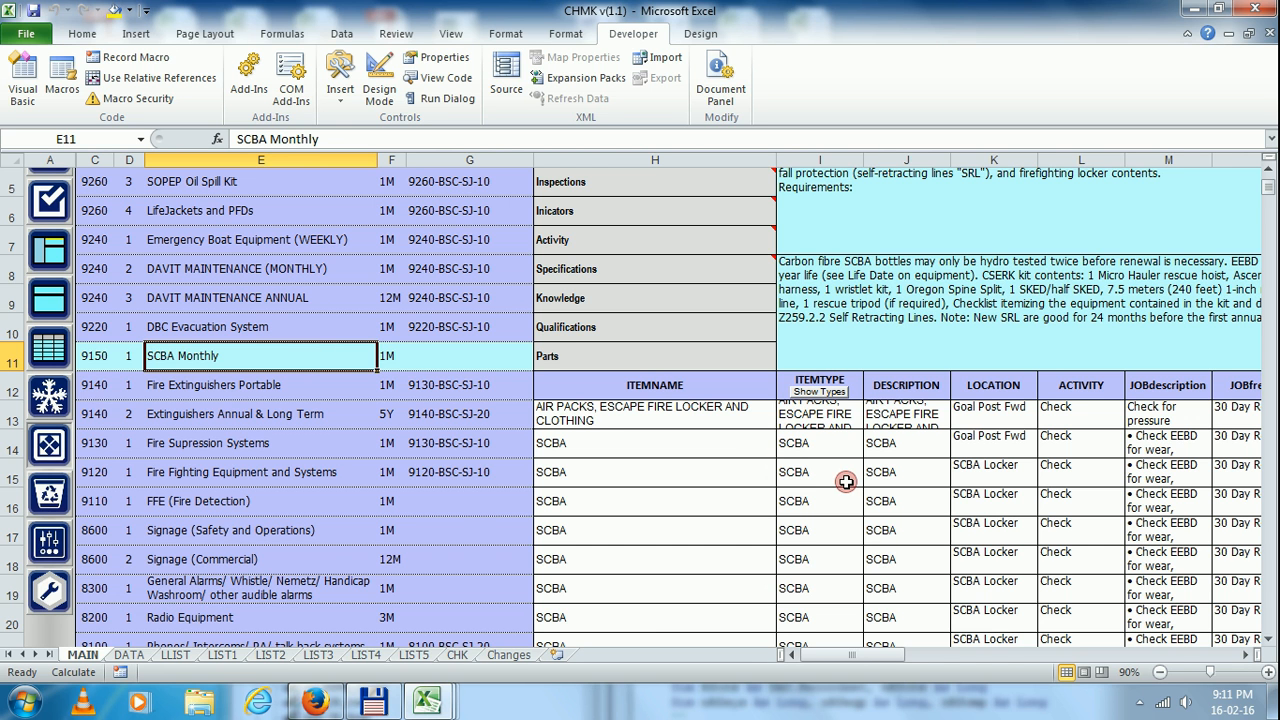
pyautogui.scroll(1, 845, 482)
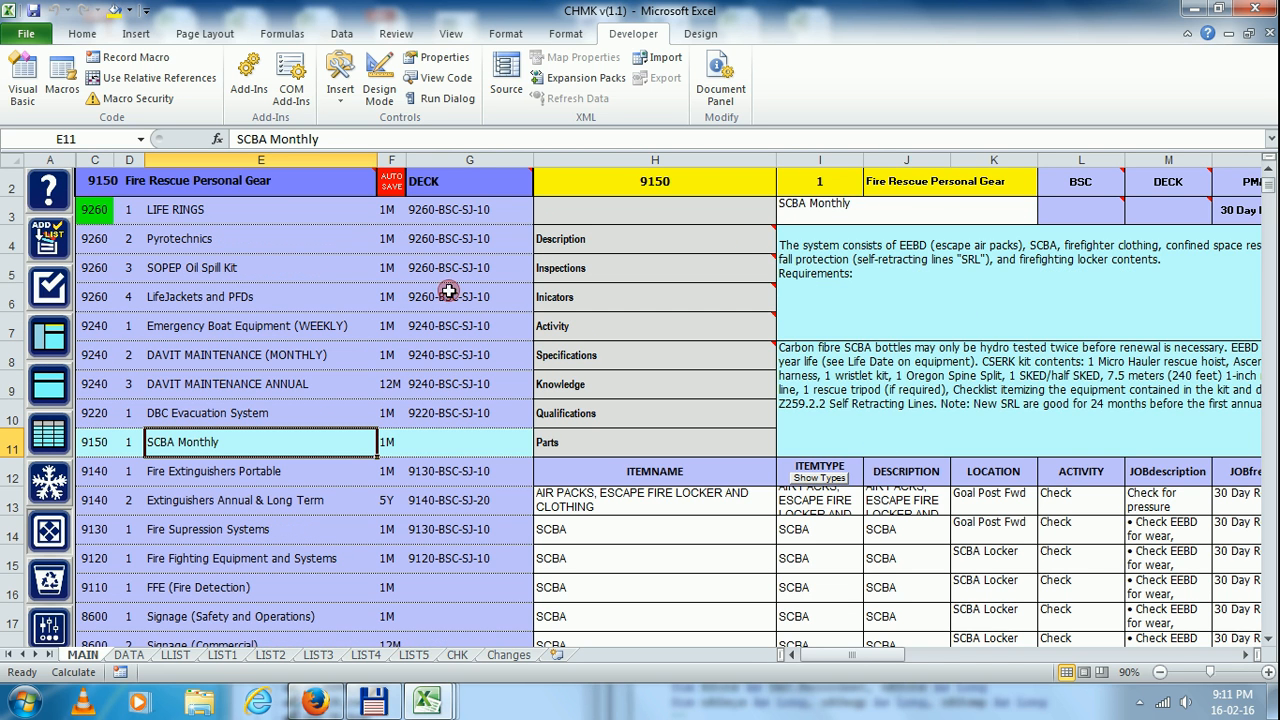
# Step: Assign the MAXIMO job plan 9150-BSC-SJ-30, Fire Rescue Personal Gear, Five Year Inspection, to the SCBA Monthly group
pyautogui.moveTo(1081, 211)
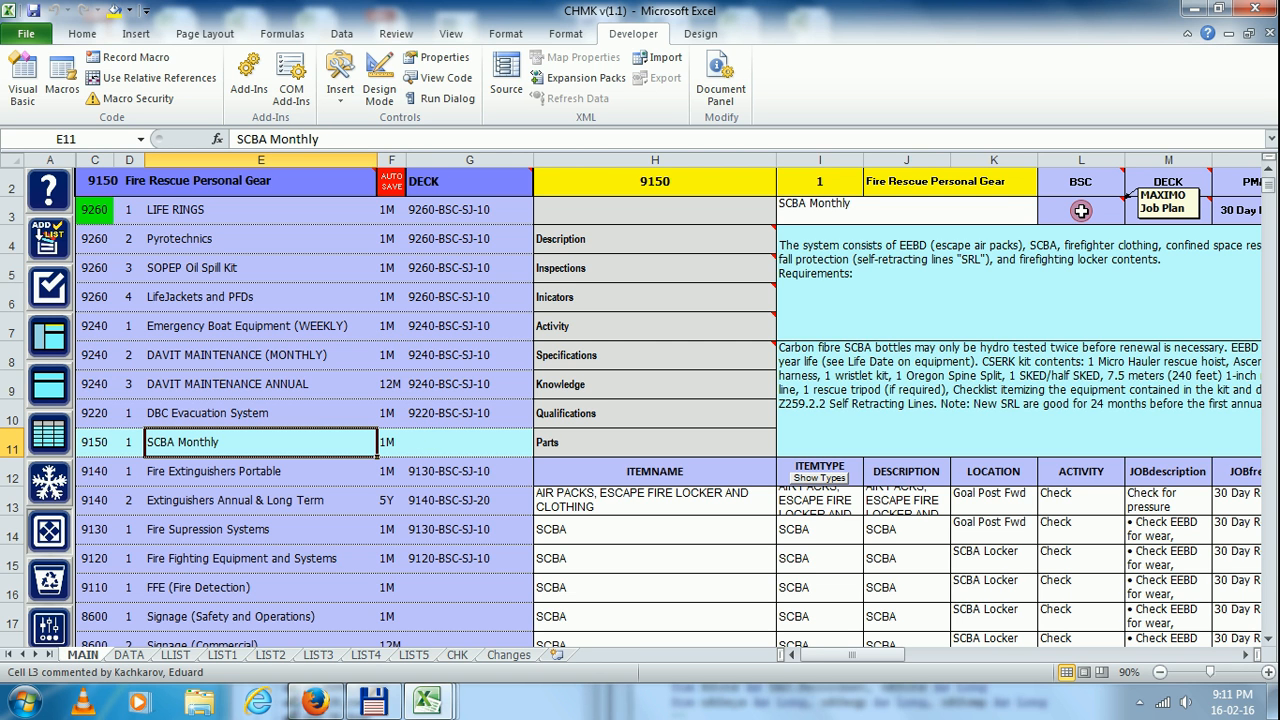
pyautogui.click(1081, 211)
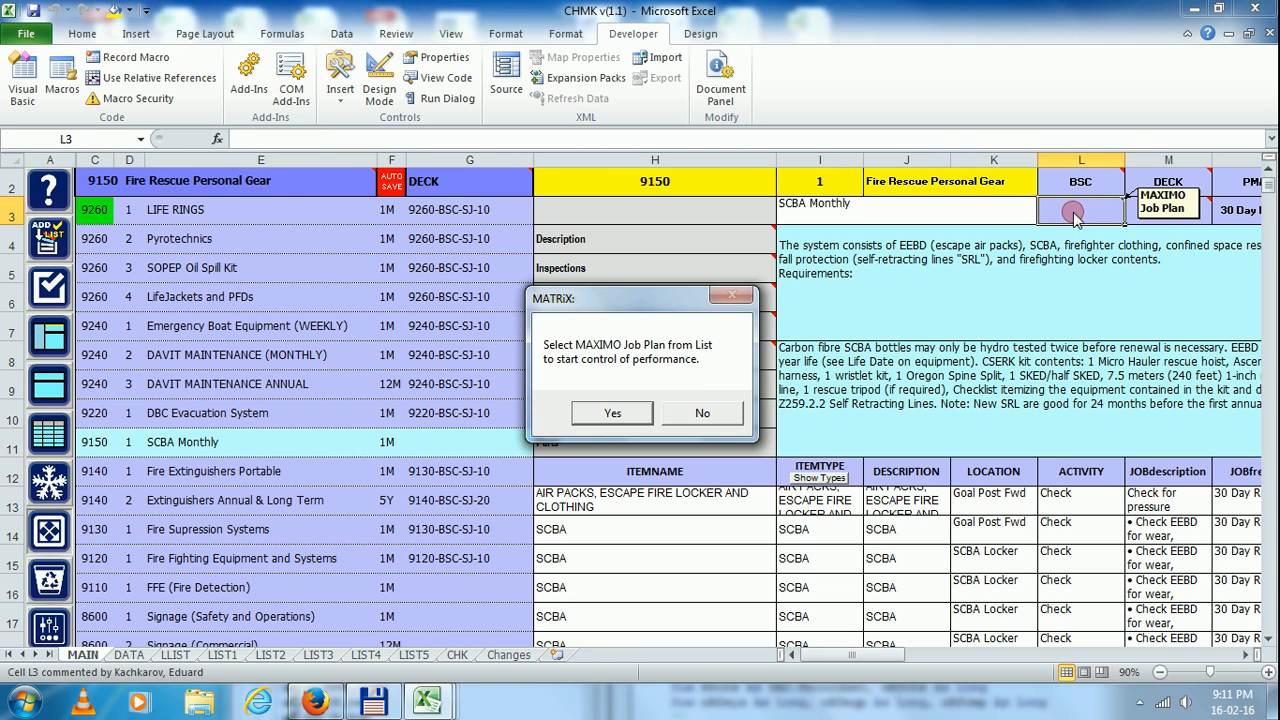
pyautogui.click(594, 408)
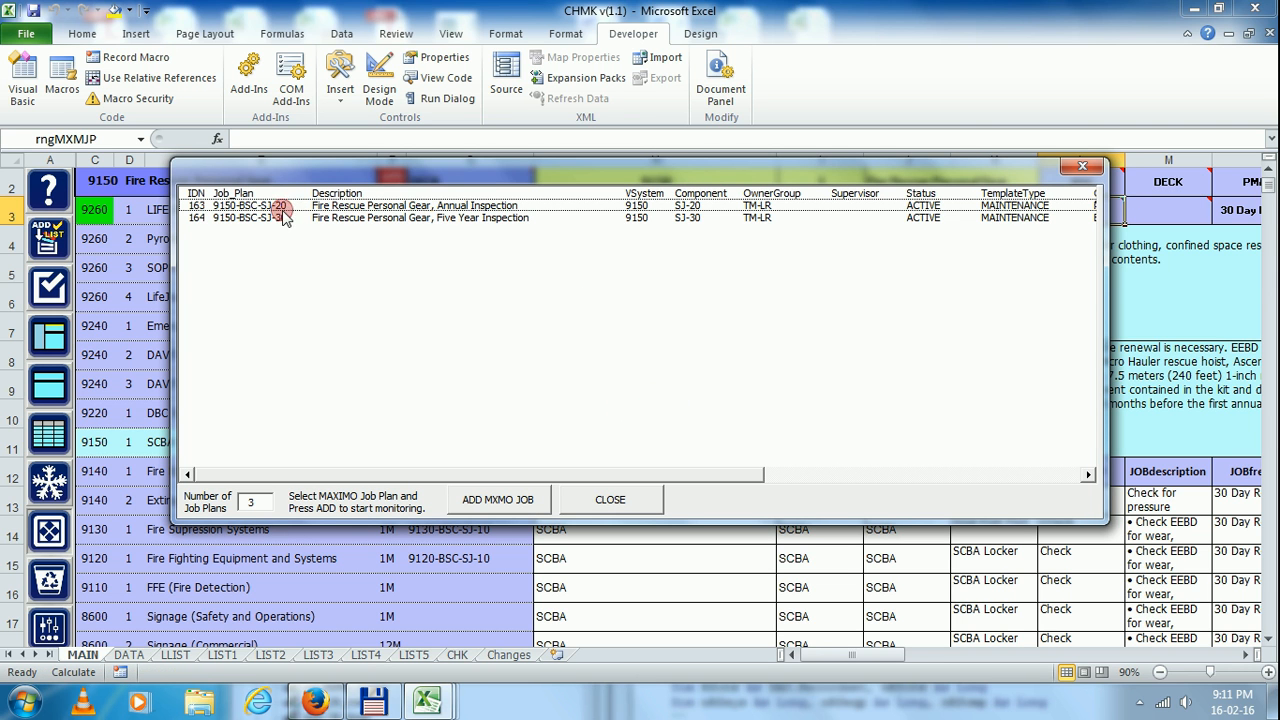
pyautogui.click(432, 217)
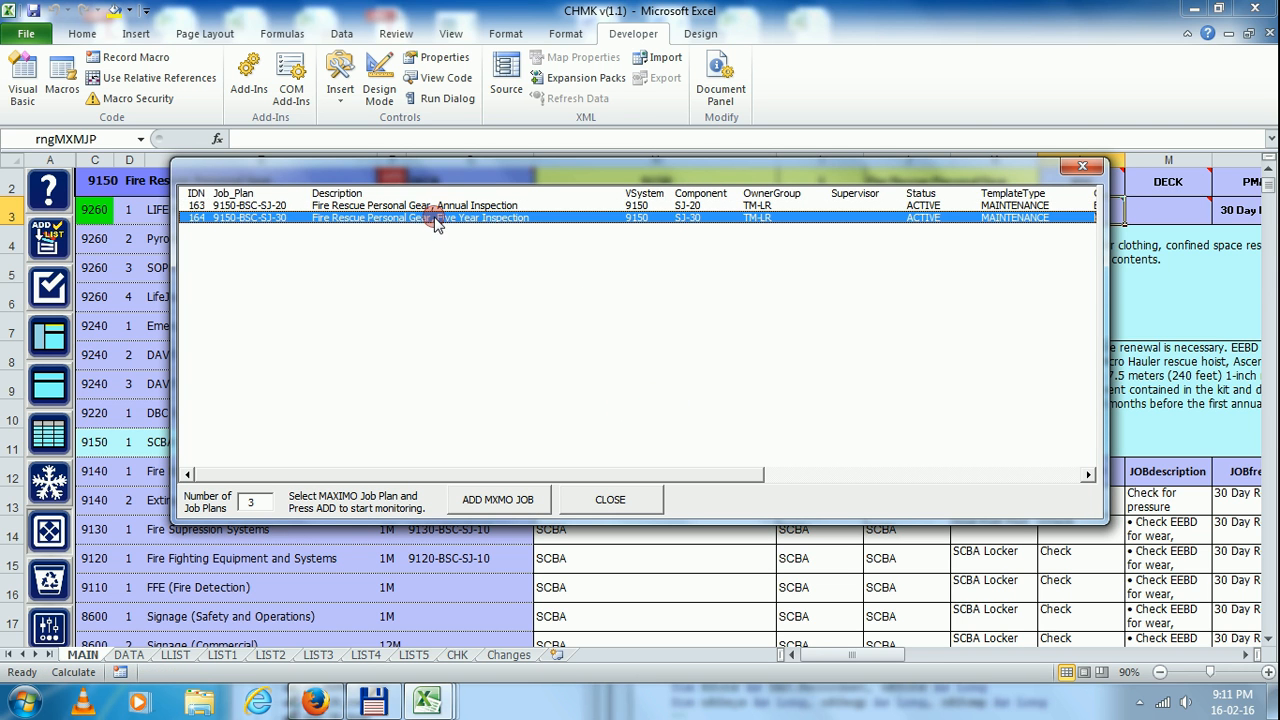
pyautogui.click(503, 507)
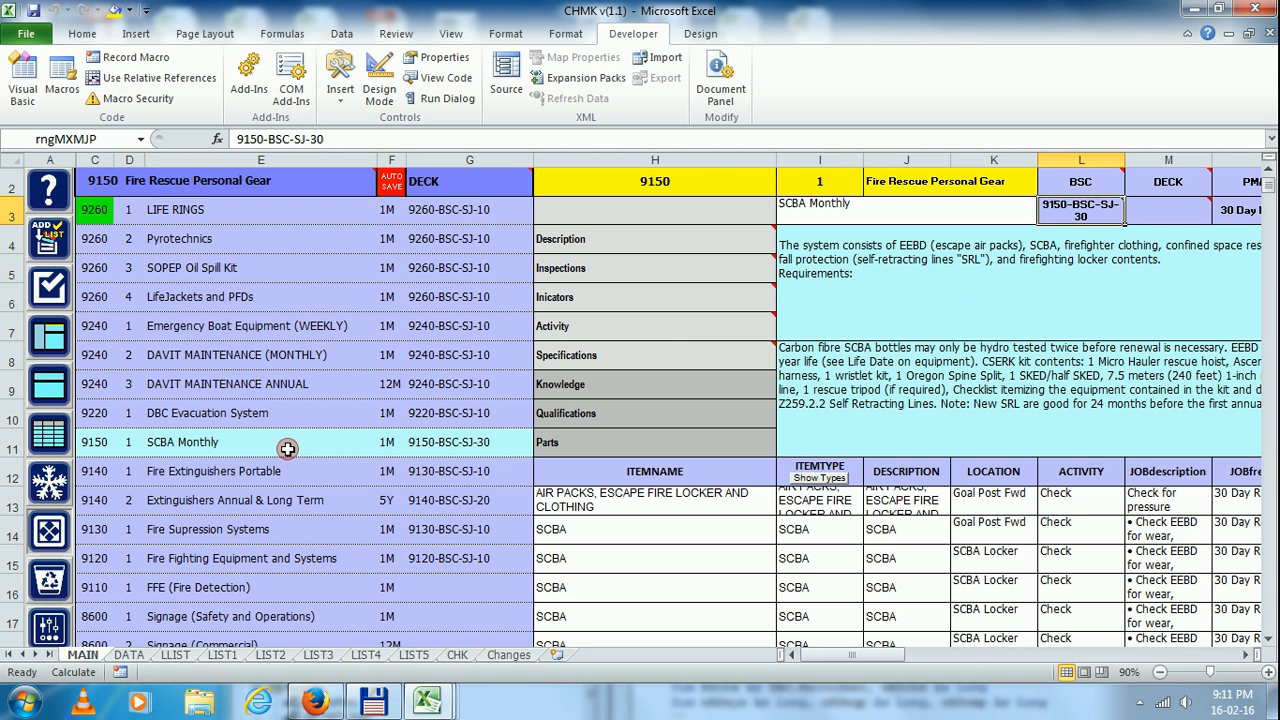
# Step: Remove the assigned MAXIMO job plan from the BSC cell and from SCBA Monthly's row in the group list
pyautogui.moveTo(1095, 207)
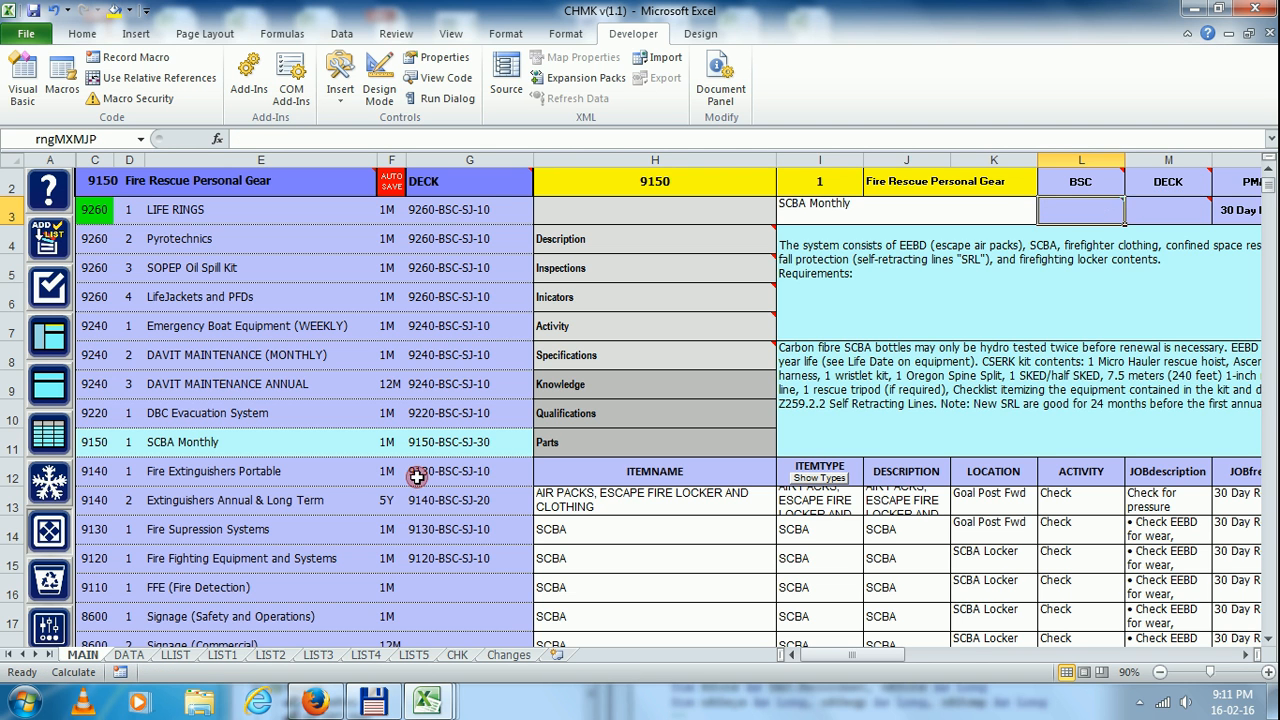
pyautogui.click(411, 446)
pyautogui.press('Delete')
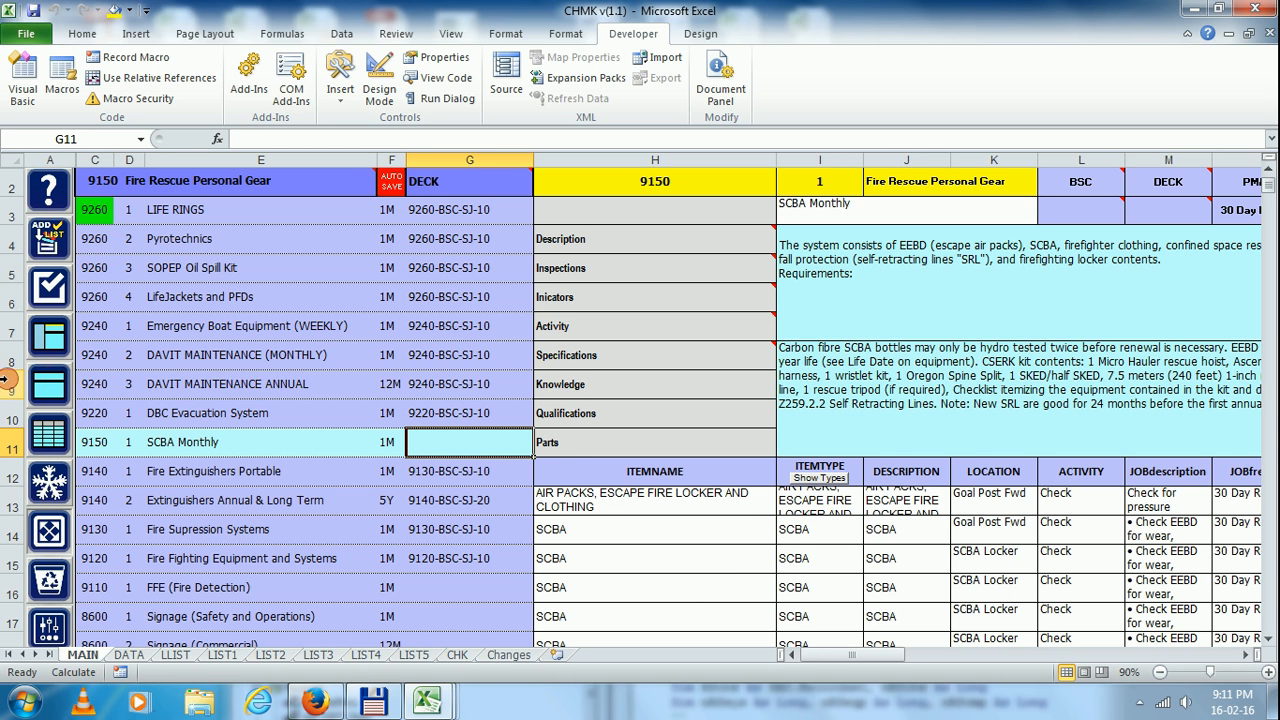
# Step: Switch to the equipment detail columns and enter serial 1 for the AIR PACKS, ESCAPE FIRE LOCKER AND CLOTHING item in row 30
pyautogui.click(57, 395)
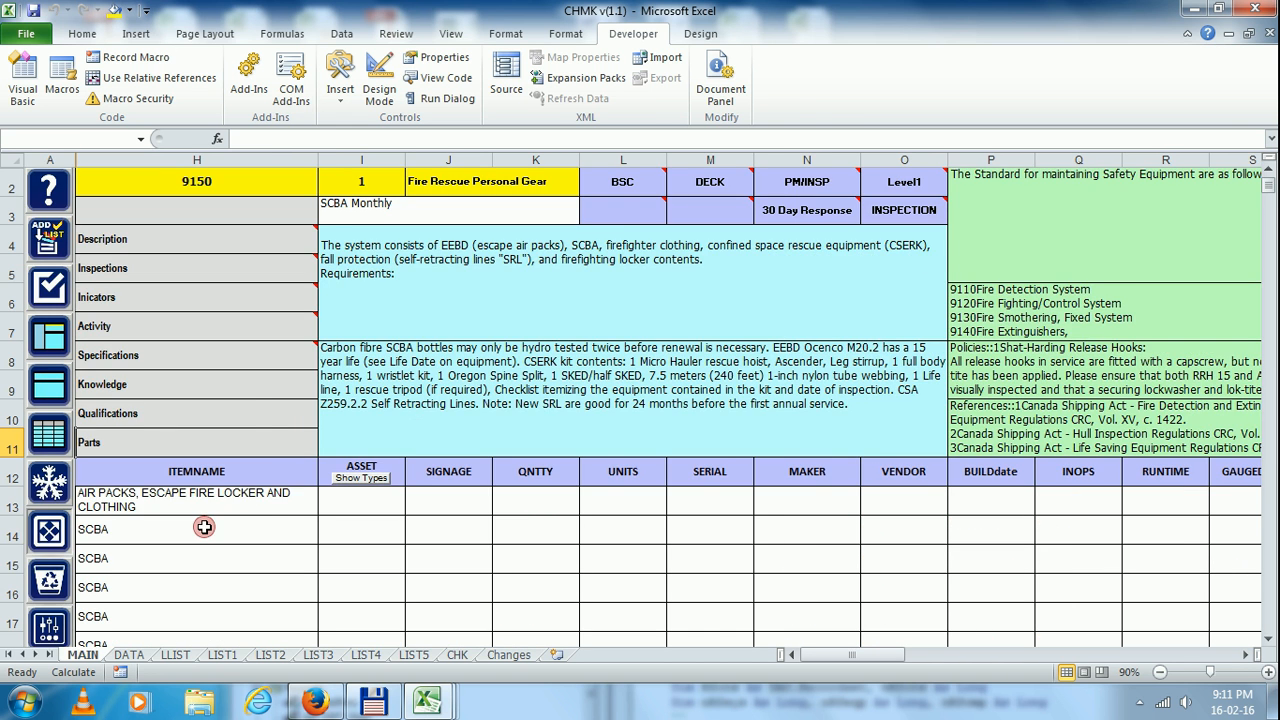
pyautogui.scroll(-3, 213, 513)
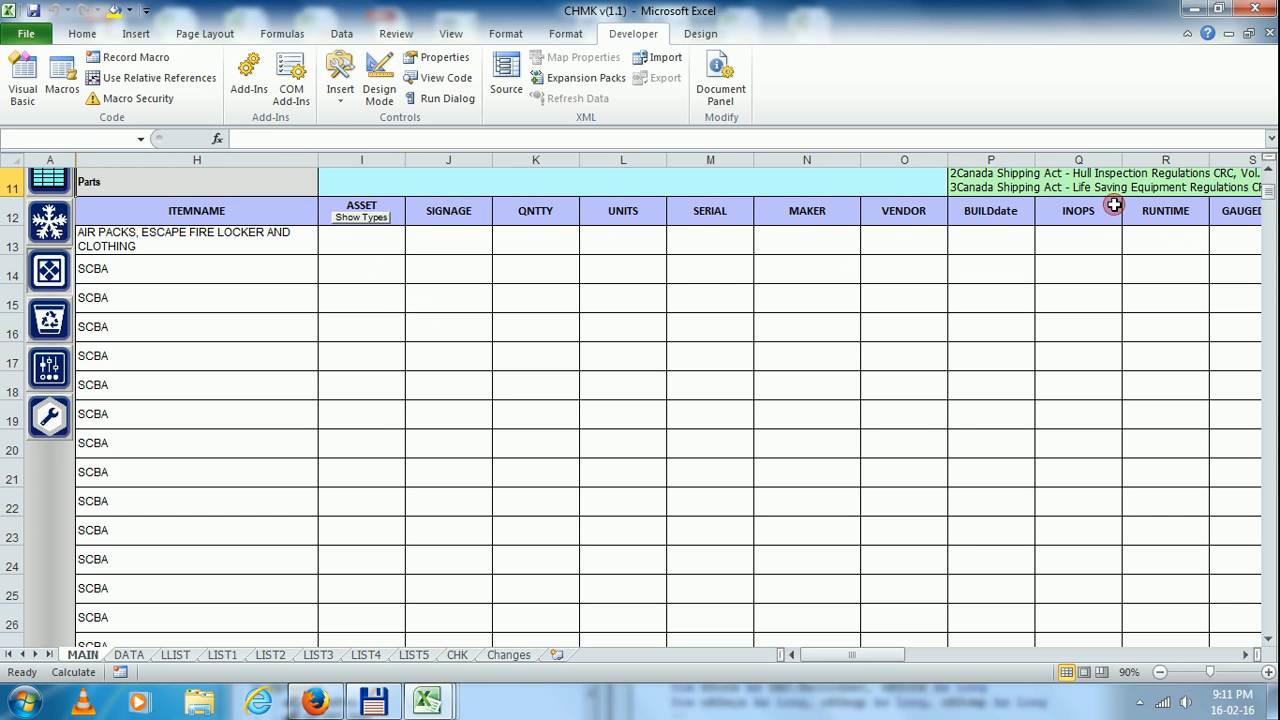
pyautogui.click(662, 206)
pyautogui.click(697, 206)
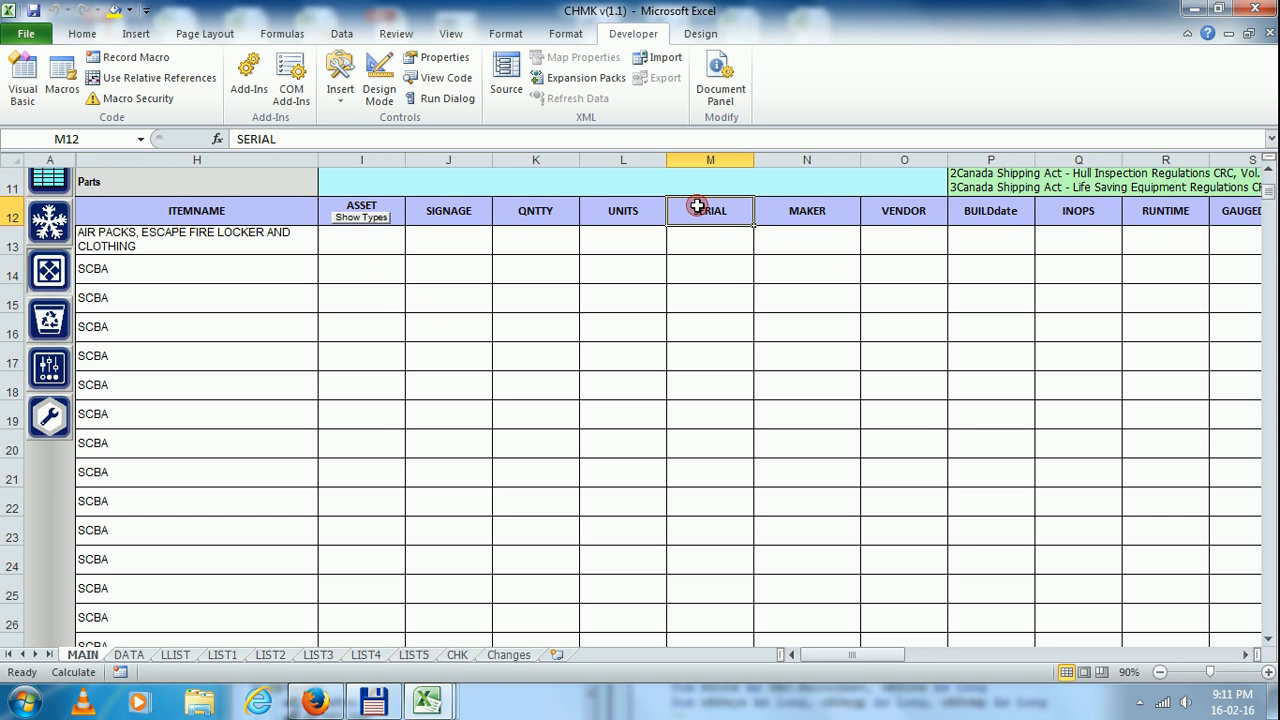
pyautogui.click(710, 237)
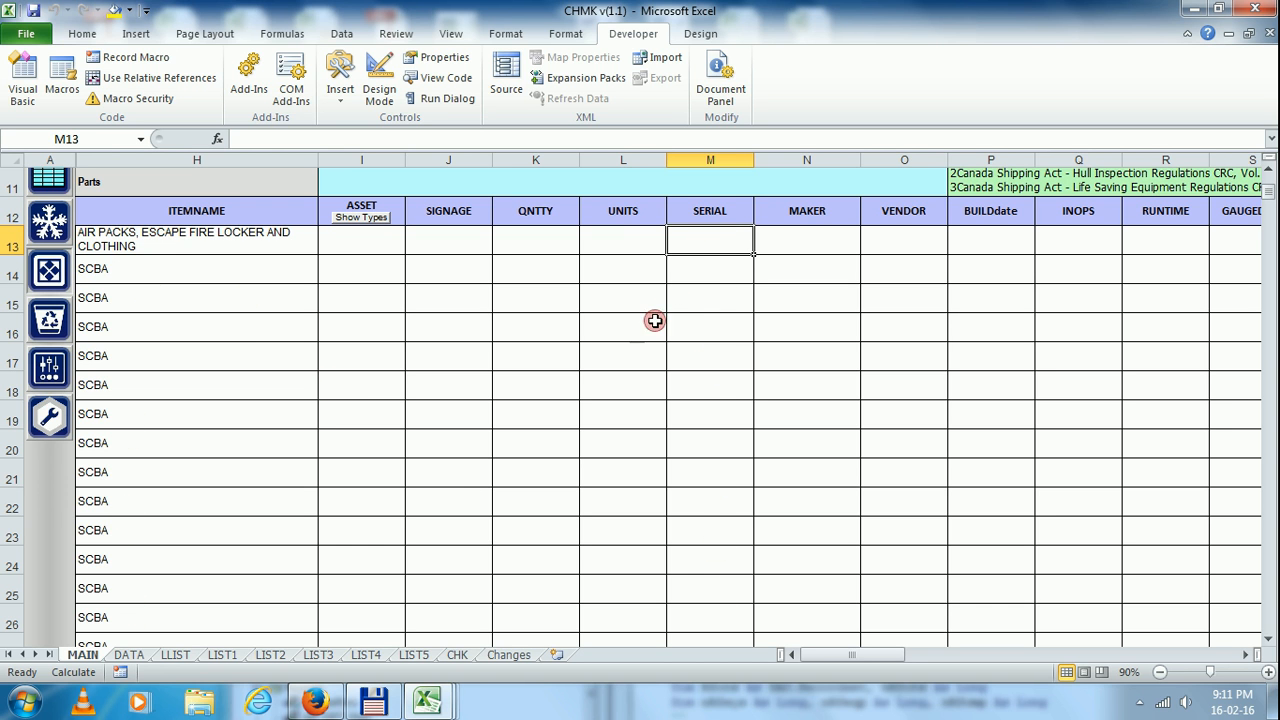
pyautogui.scroll(-2, 703, 386)
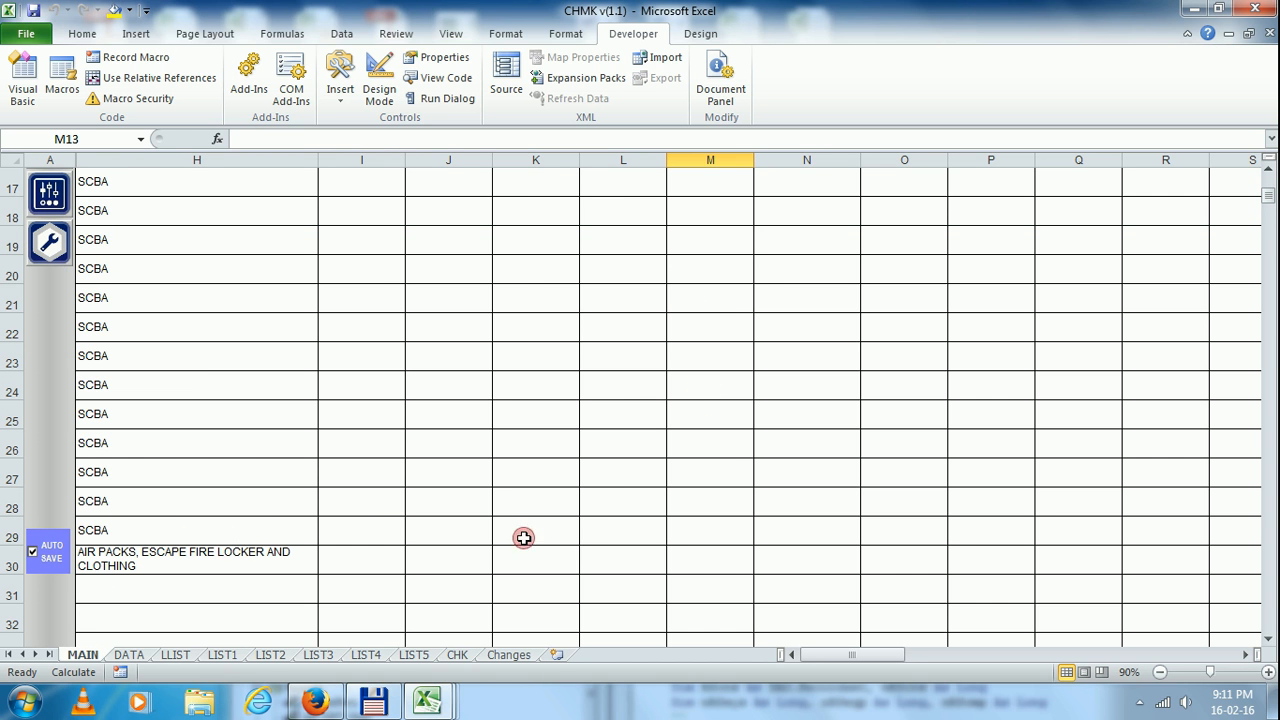
pyautogui.click(704, 561)
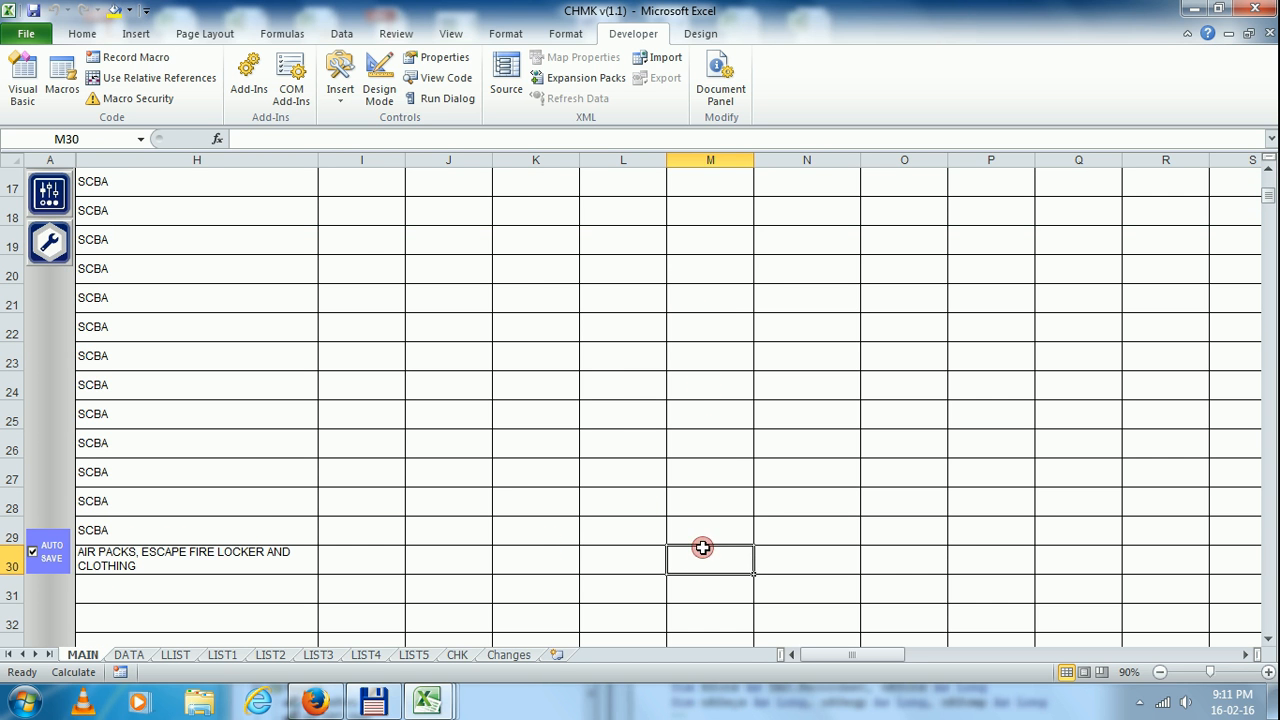
pyautogui.doubleClick(703, 547)
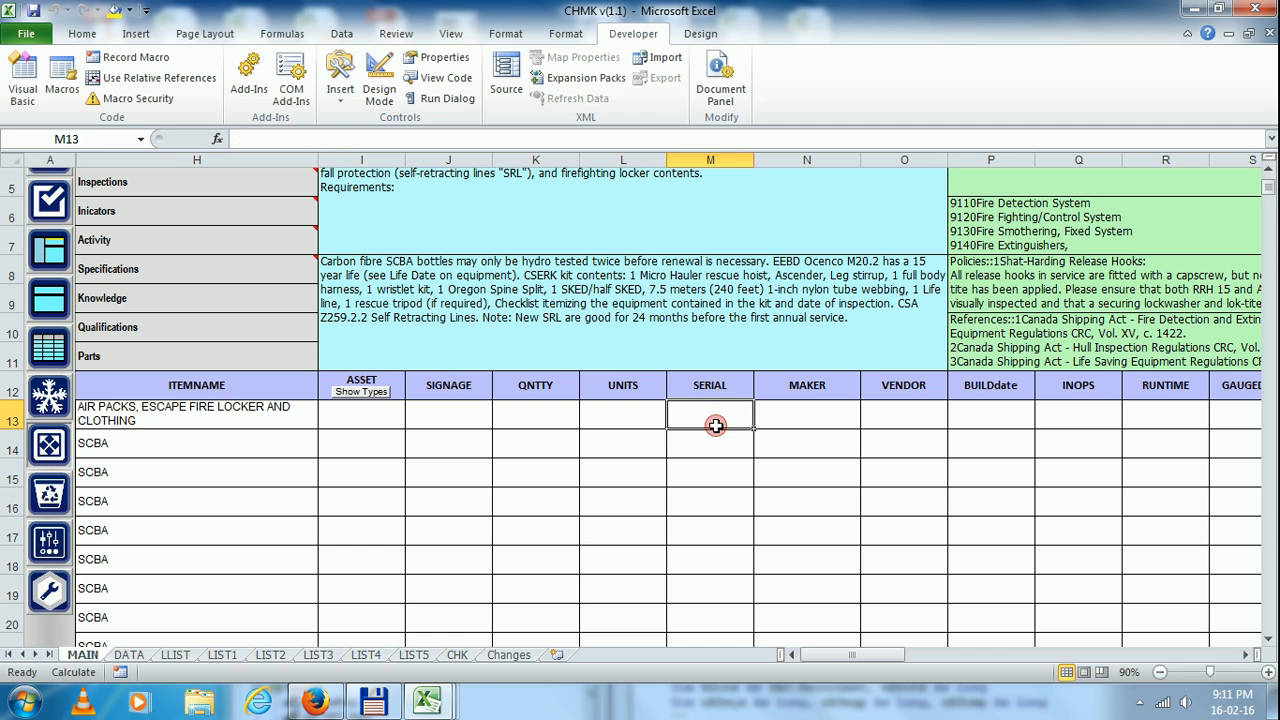
# Step: Enter serials 2 and 3 in M13:M14 and continue the series down through row 29
pyautogui.write('2')
pyautogui.press('Return')
pyautogui.write('3')
pyautogui.moveTo(714, 413); pyautogui.dragTo(740, 563)
# Step: Review the items' serials in the full equipment table and return to the group list view
pyautogui.scroll(4, 761, 460)
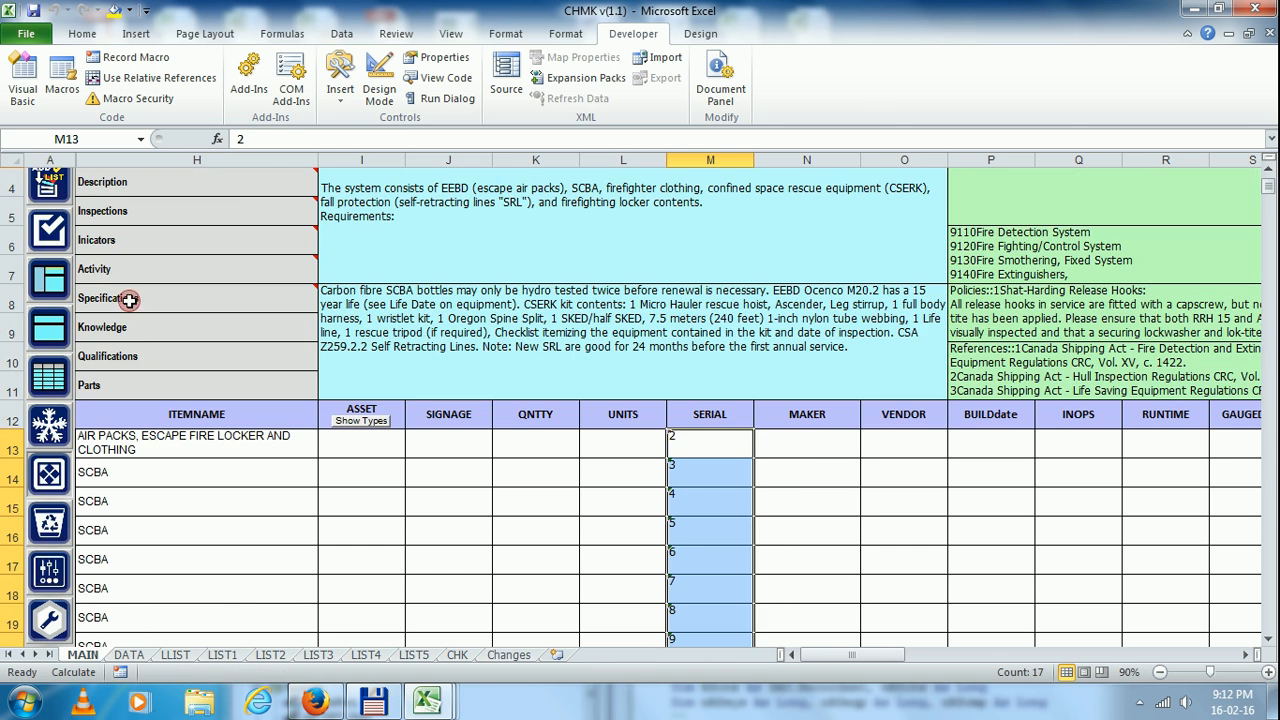
pyautogui.click(42, 382)
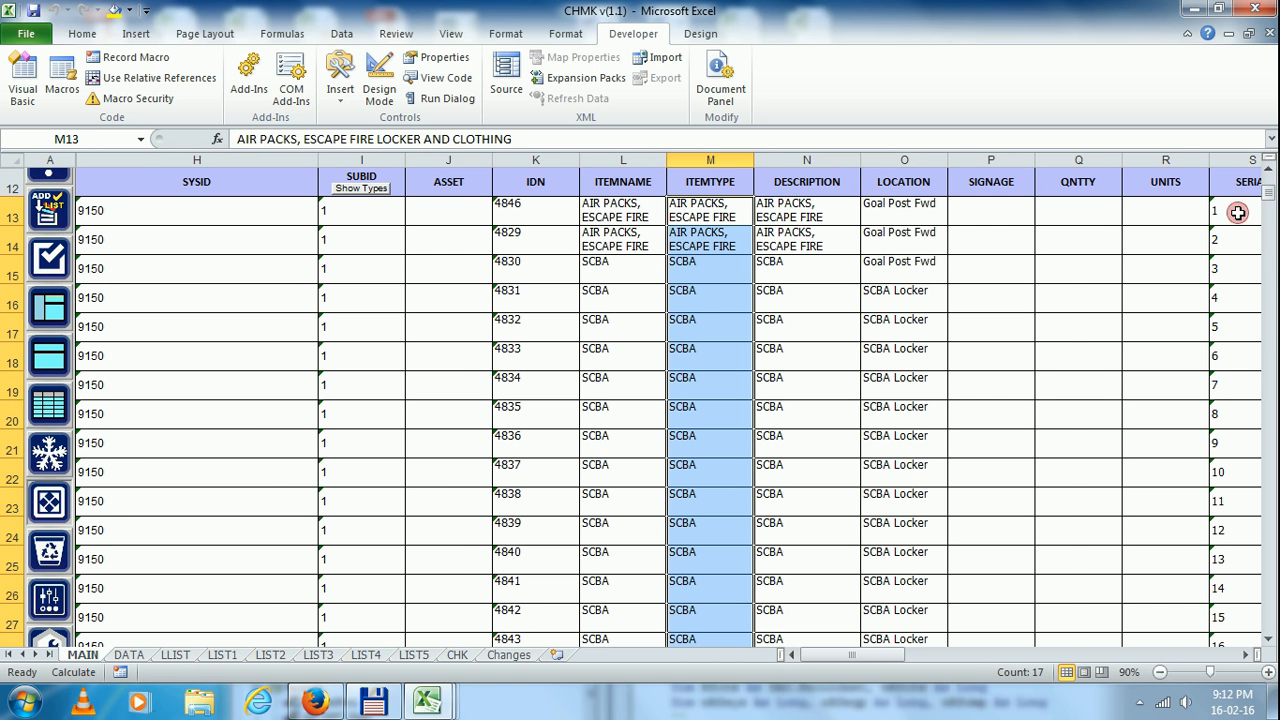
pyautogui.moveTo(885, 656); pyautogui.dragTo(849, 656)
pyautogui.scroll(1, 137, 266)
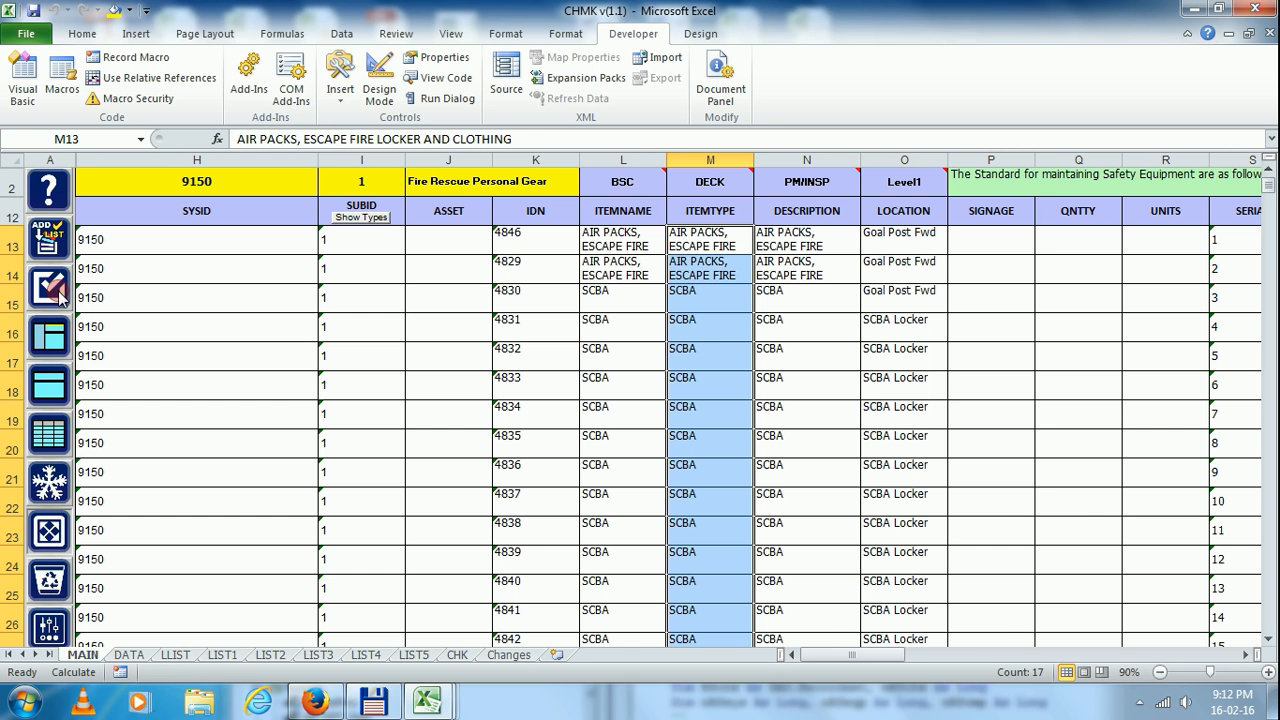
pyautogui.click(50, 342)
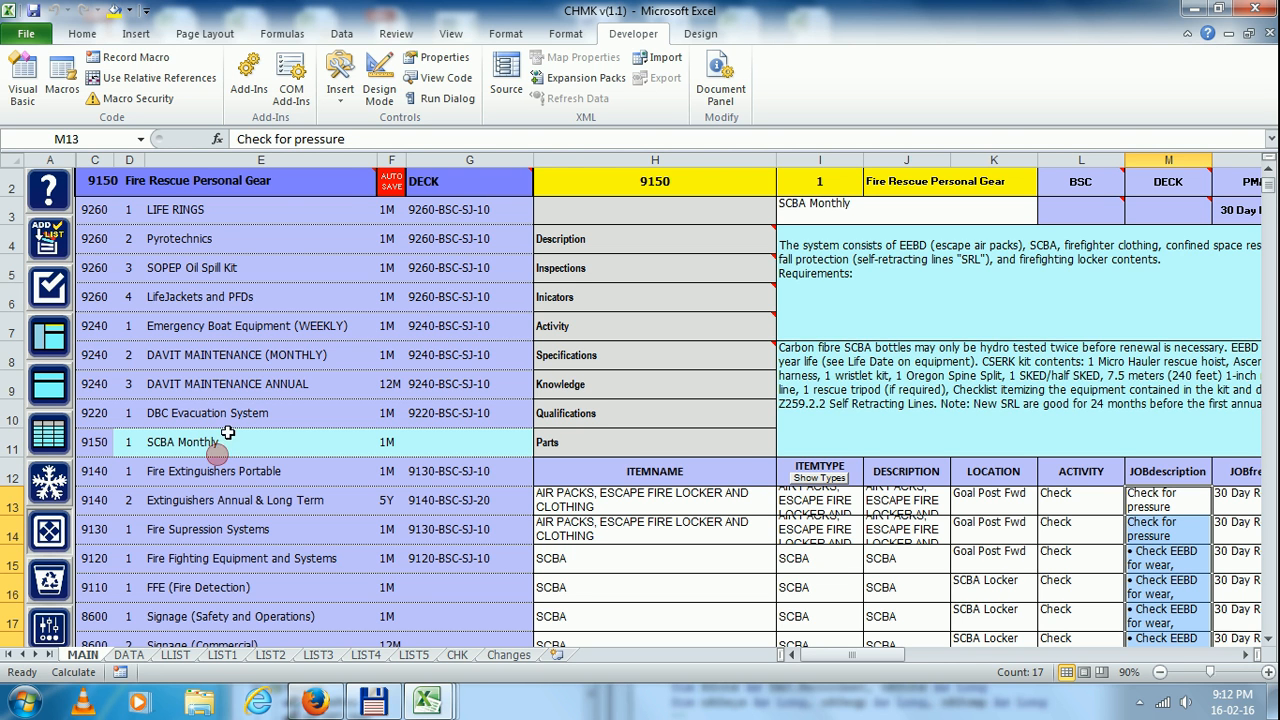
# Step: Reselect the 9150 Fire Rescue Personal Gear system and display its full Activity text for reading
pyautogui.click(360, 178)
pyautogui.click(389, 190)
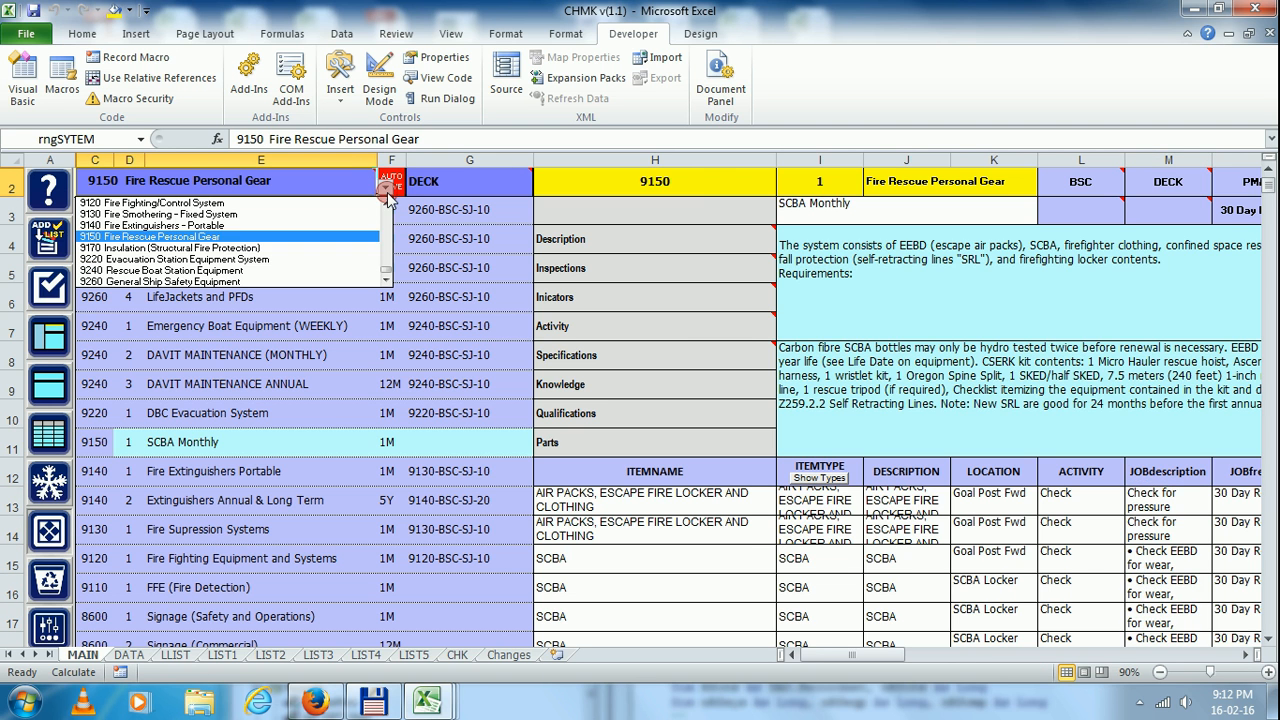
pyautogui.click(197, 233)
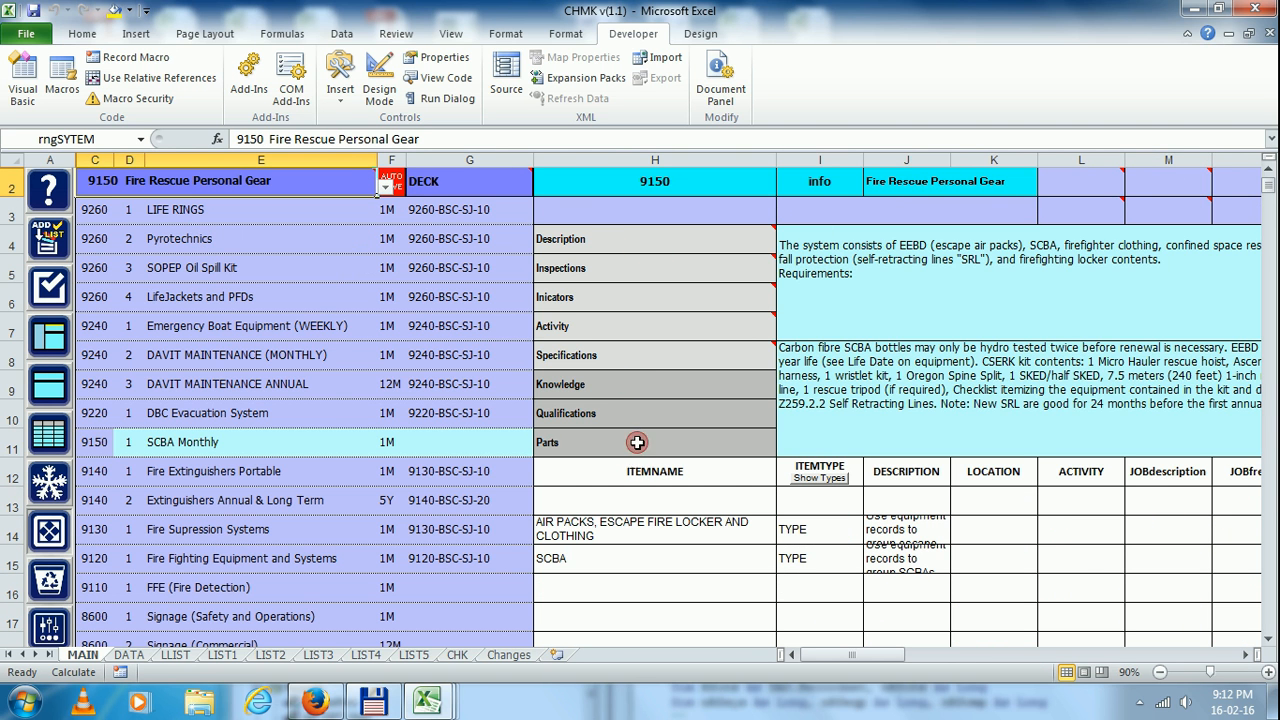
pyautogui.click(572, 326)
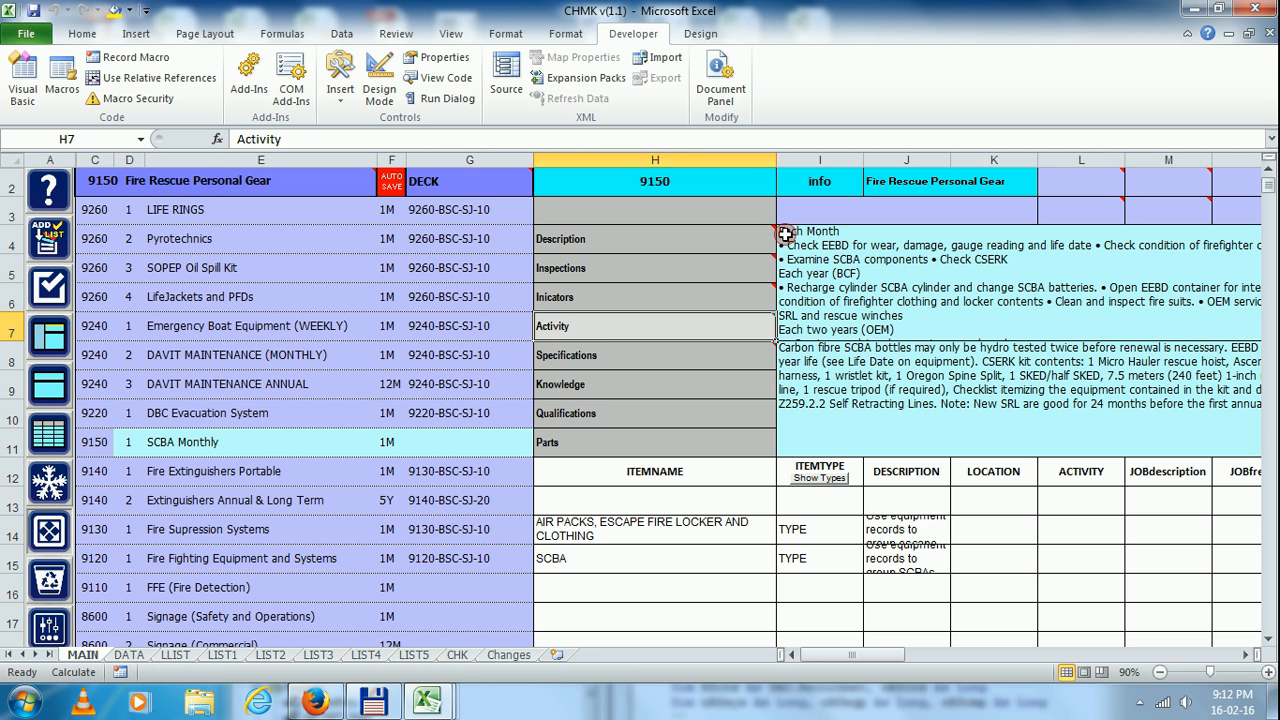
pyautogui.doubleClick(824, 286)
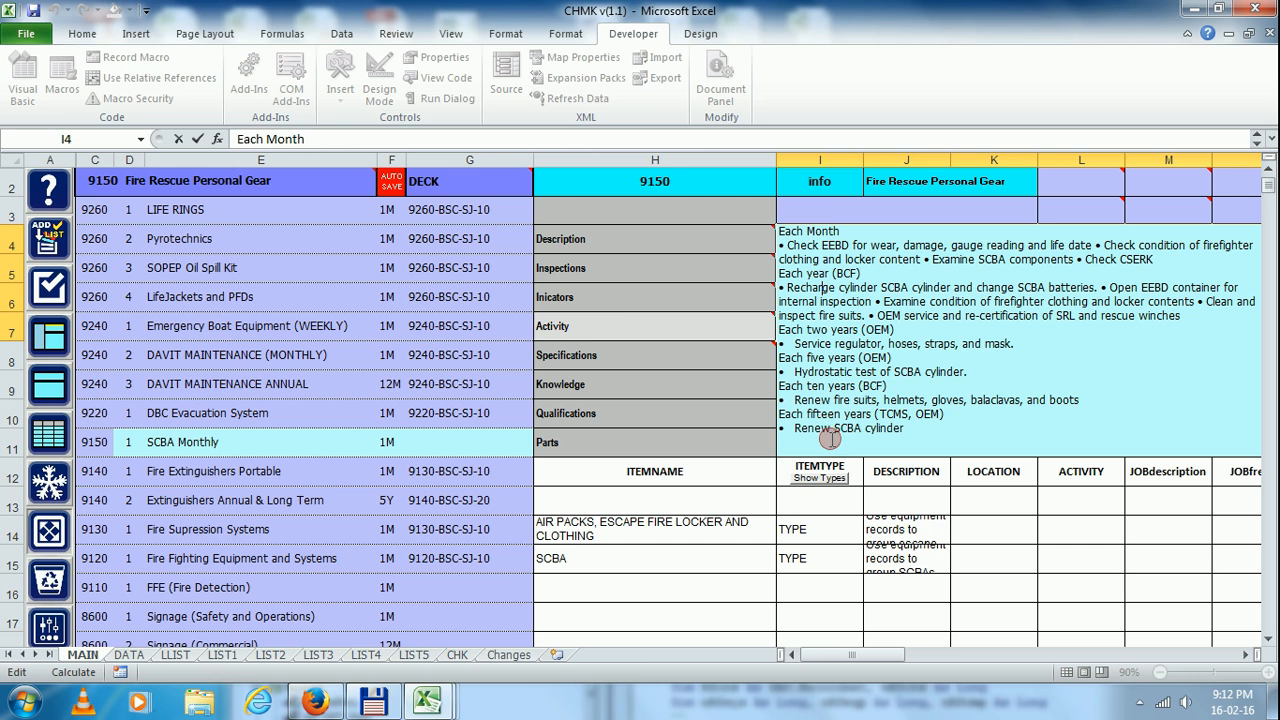
pyautogui.click(668, 330)
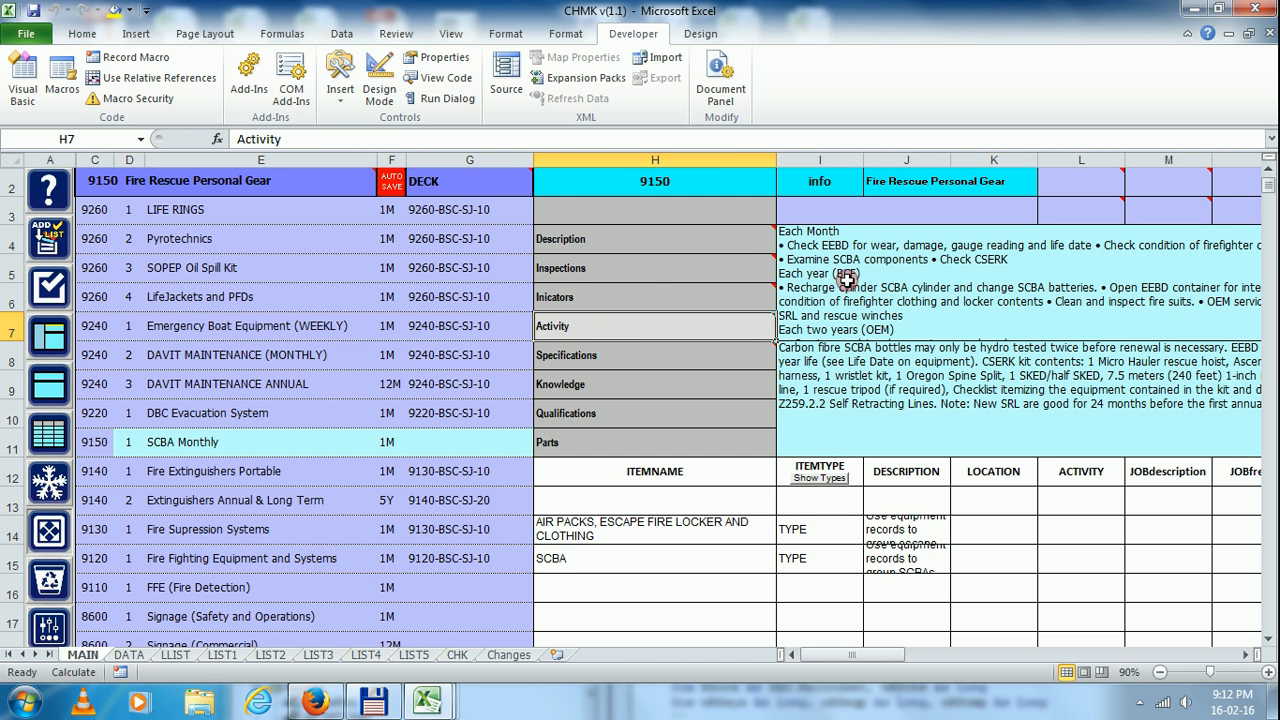
# Step: Add group number 2 with the description EEBD to the 9150 Fire Rescue Personal Gear system
pyautogui.click(45, 238)
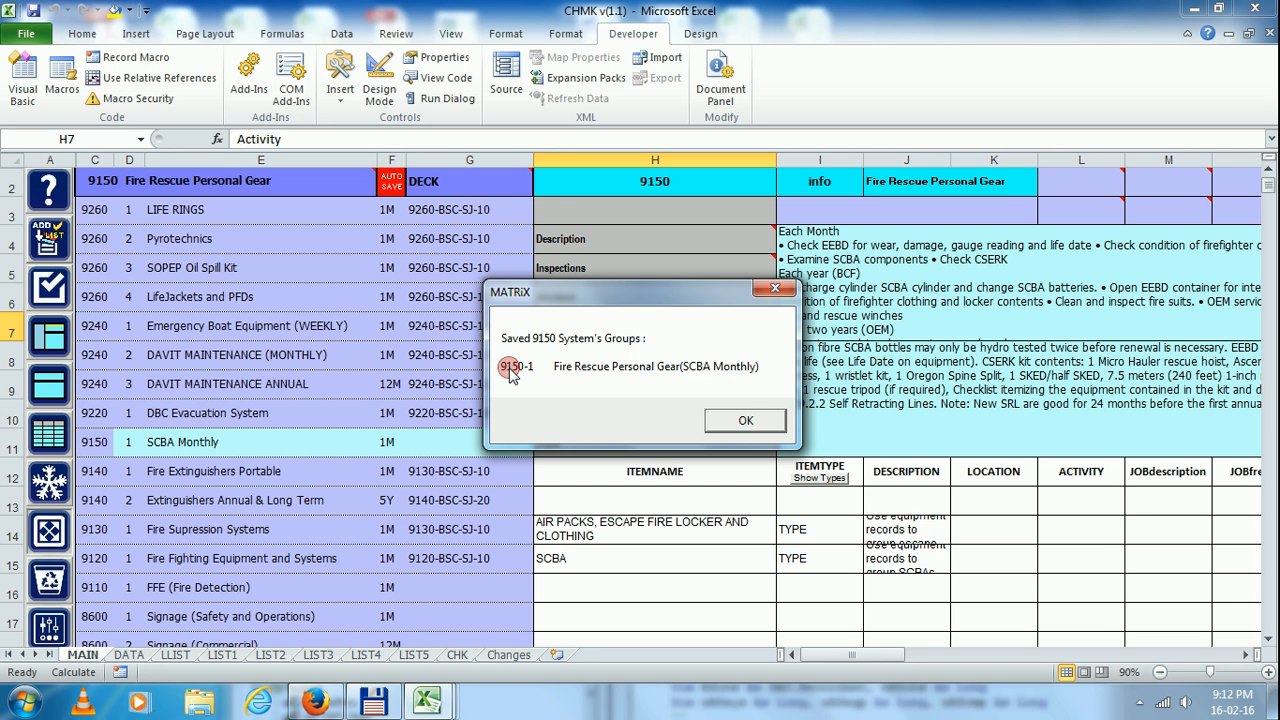
pyautogui.click(737, 422)
pyautogui.click(657, 413)
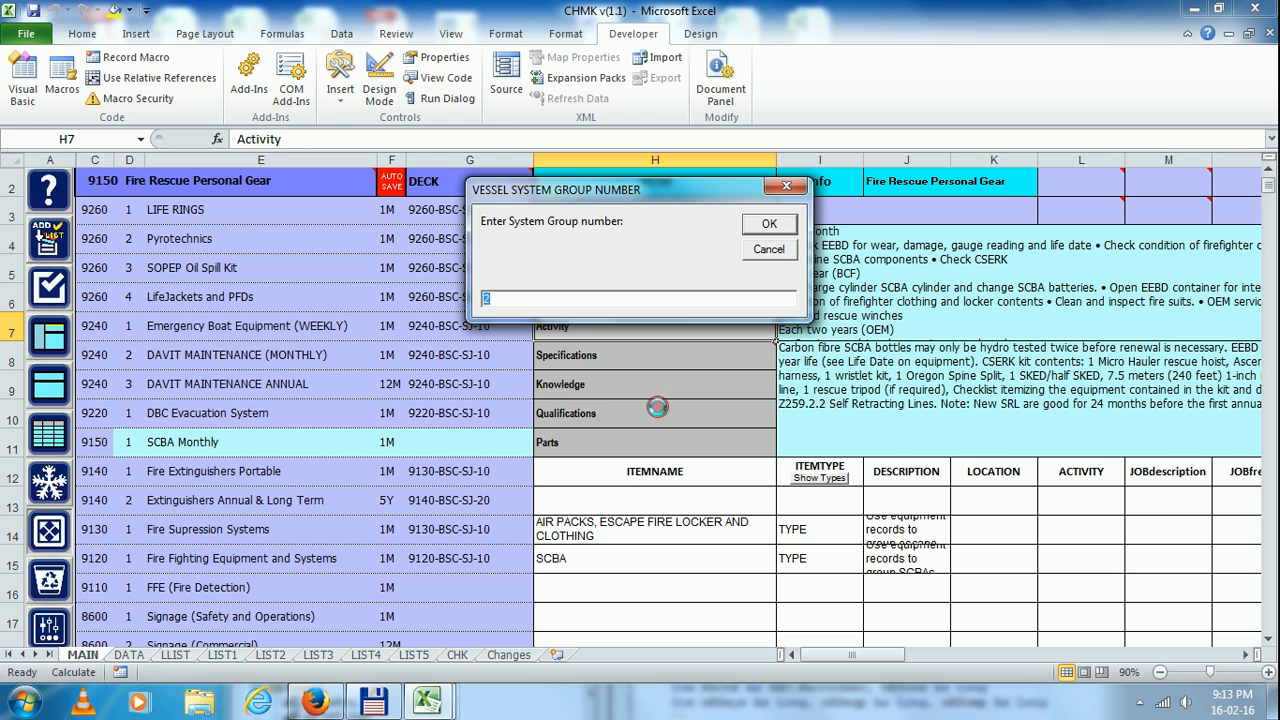
pyautogui.click(768, 224)
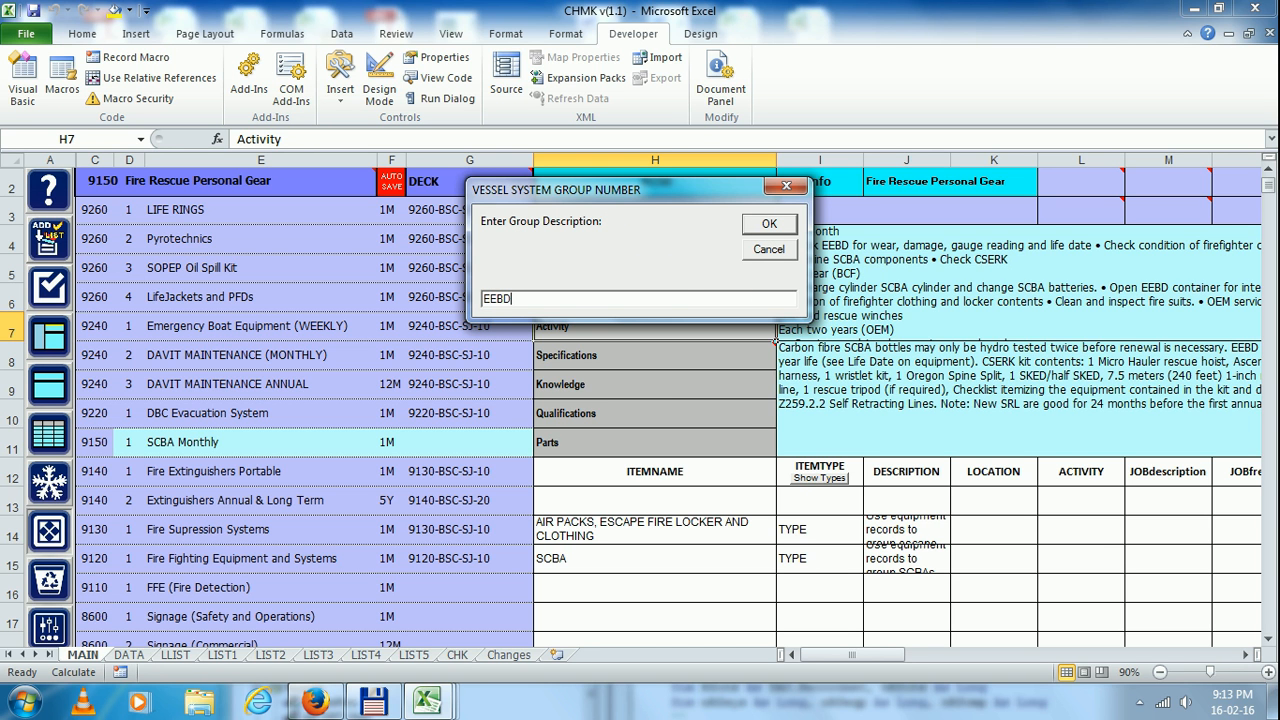
pyautogui.click(769, 223)
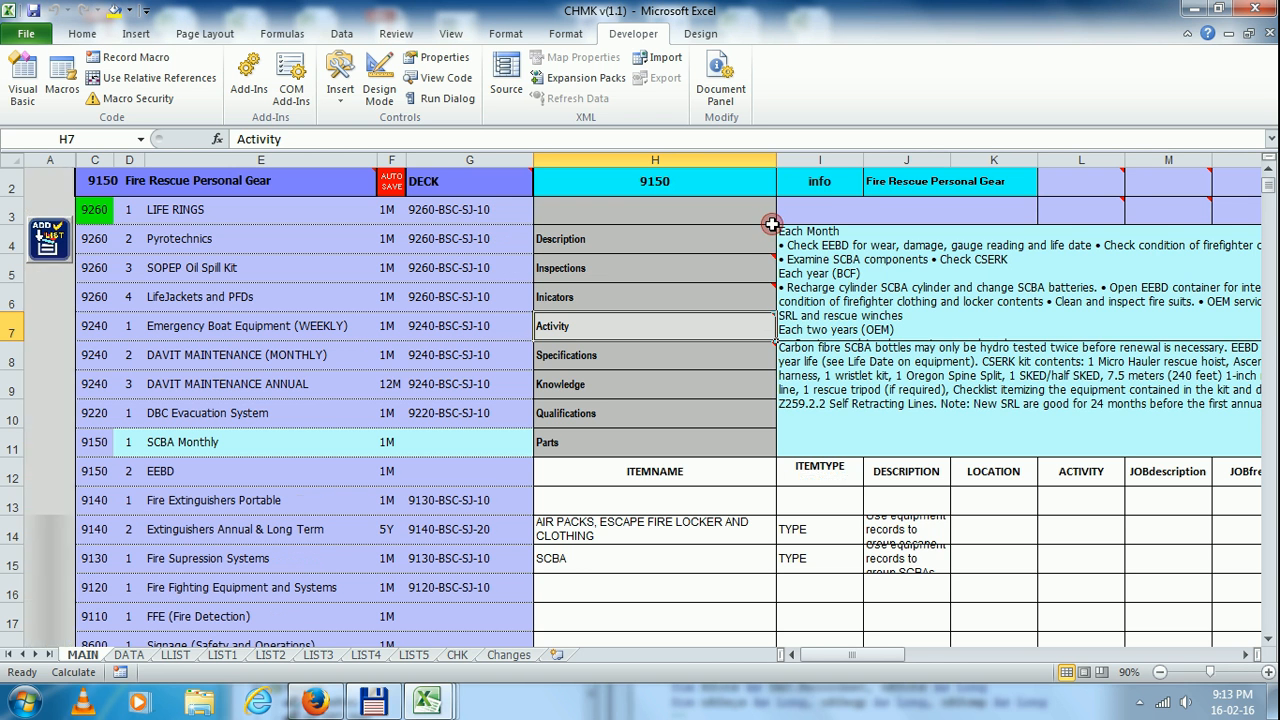
# Step: Show the system's item types in the EEBD group and switch back to the SCBA Monthly group
pyautogui.click(185, 480)
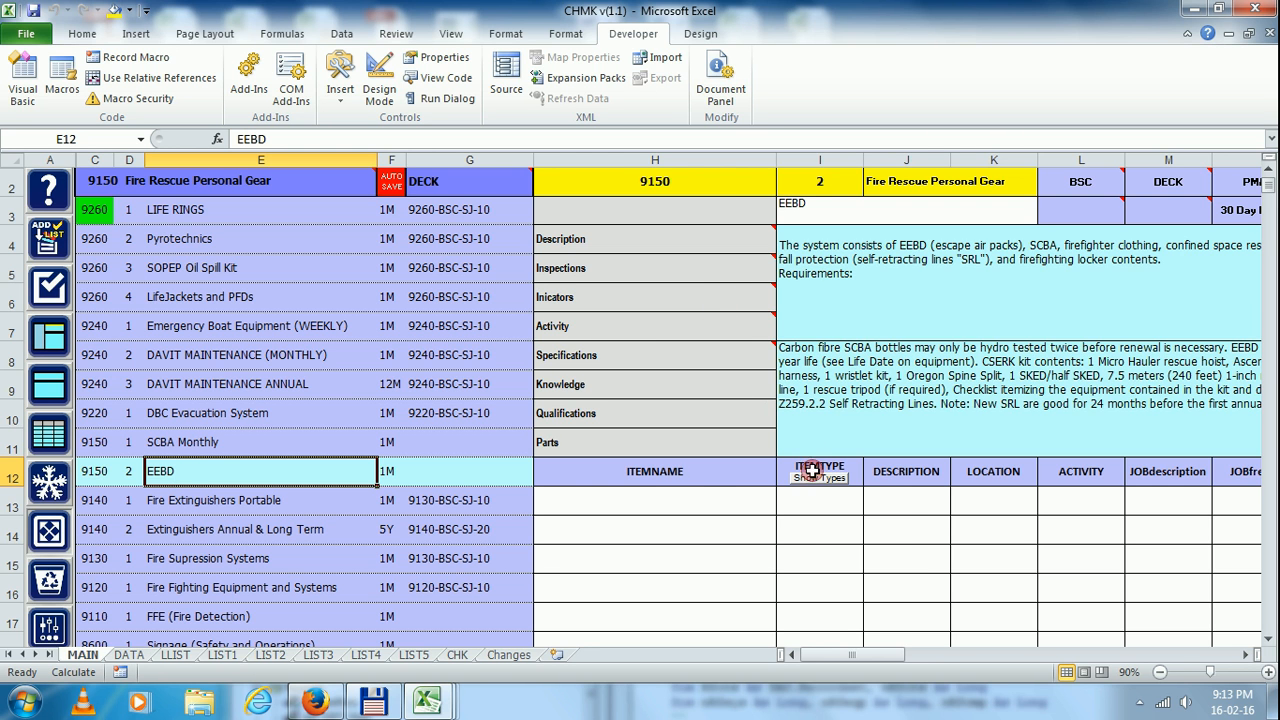
pyautogui.click(812, 479)
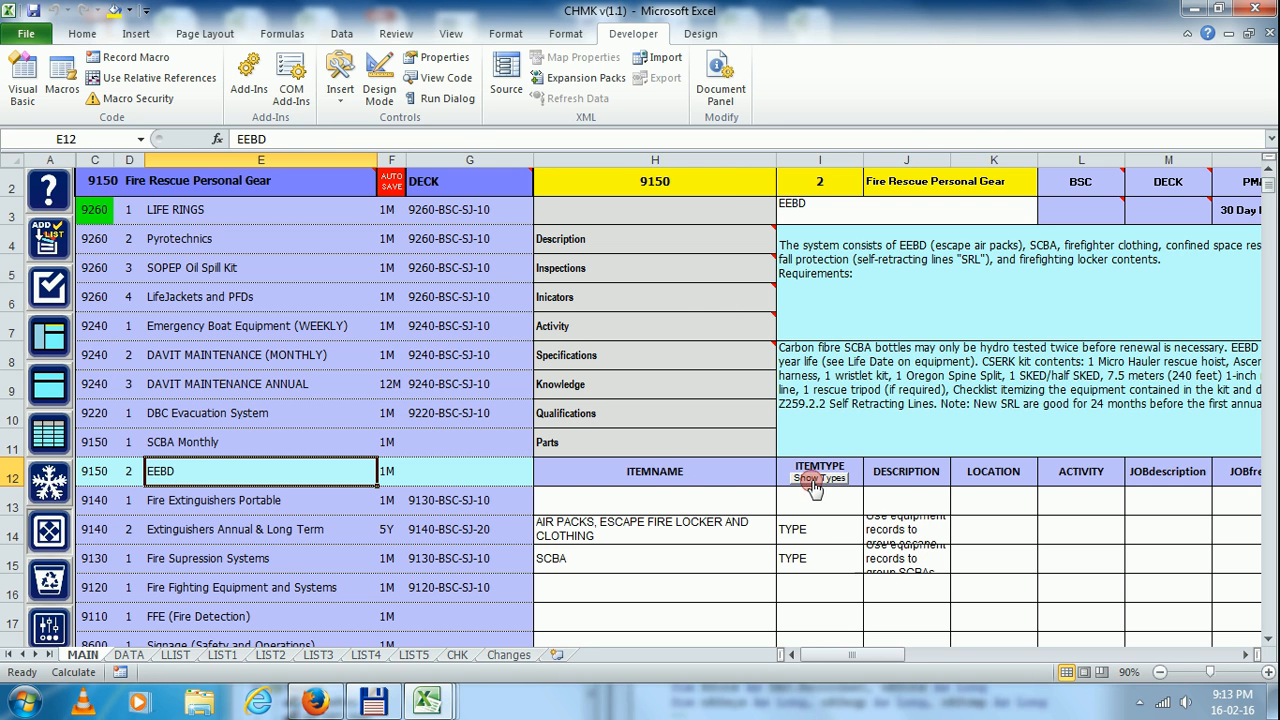
pyautogui.click(177, 444)
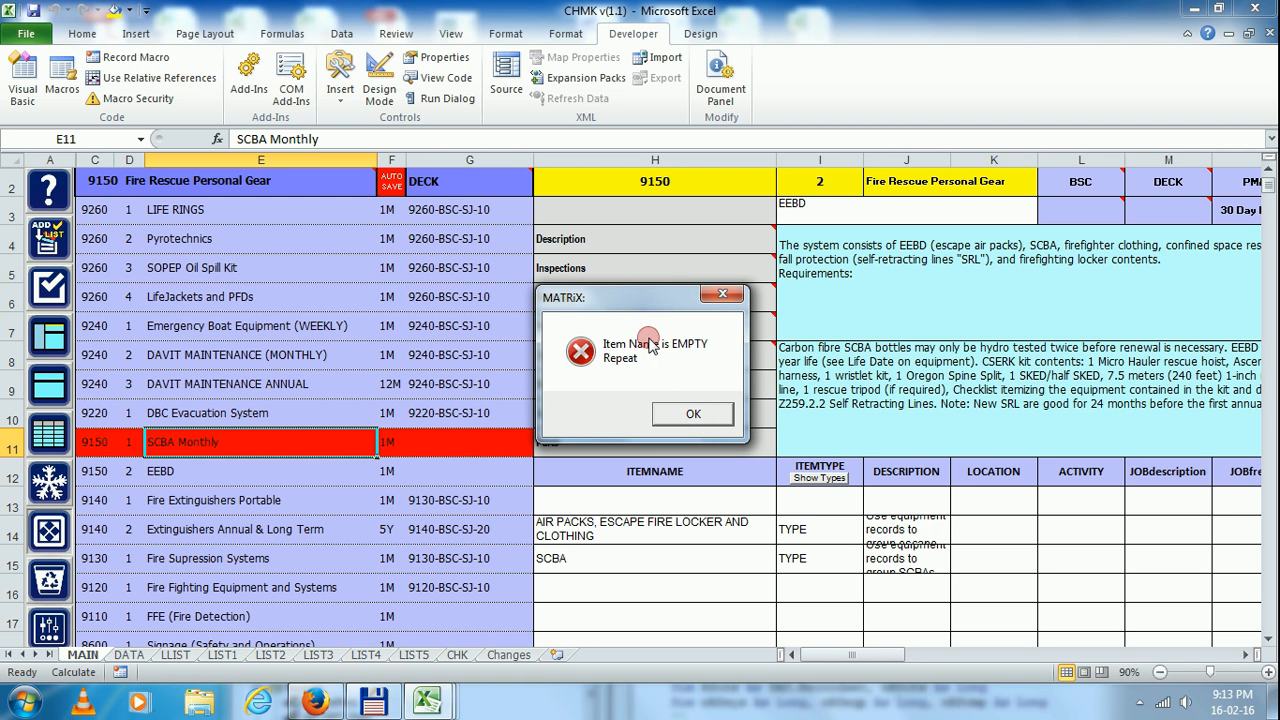
pyautogui.moveTo(645, 292); pyautogui.dragTo(481, 222)
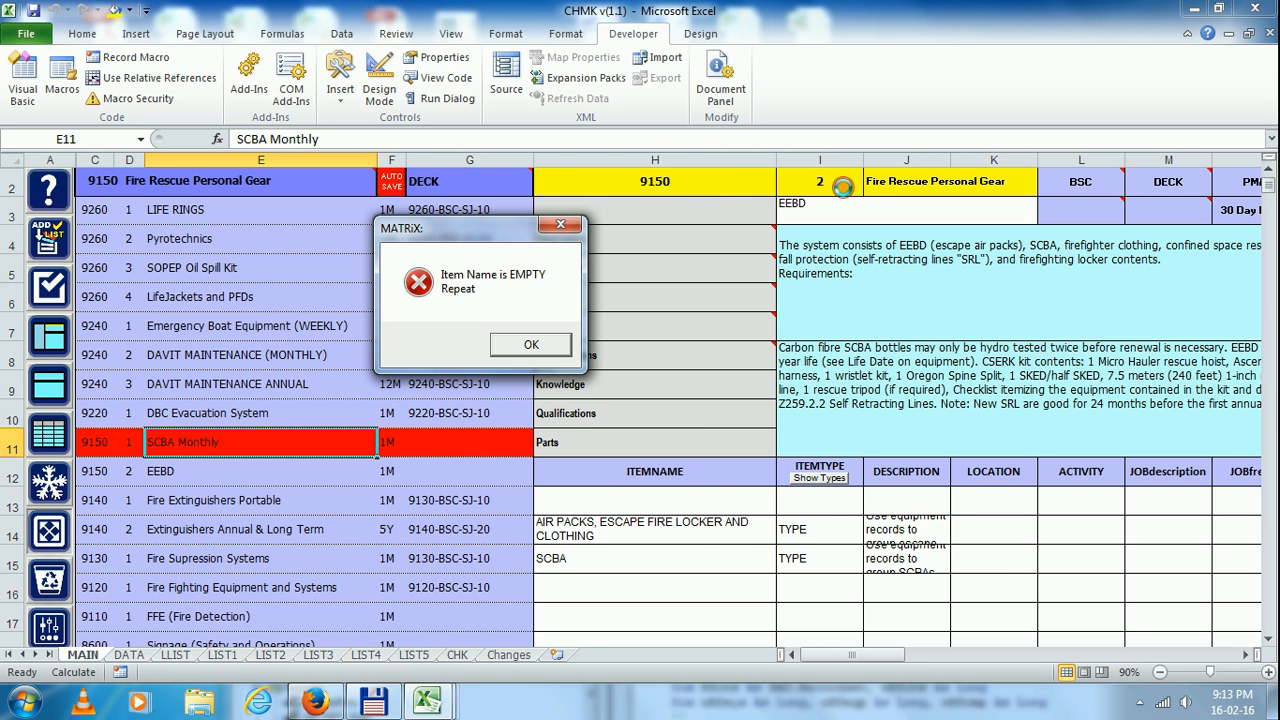
pyautogui.click(530, 346)
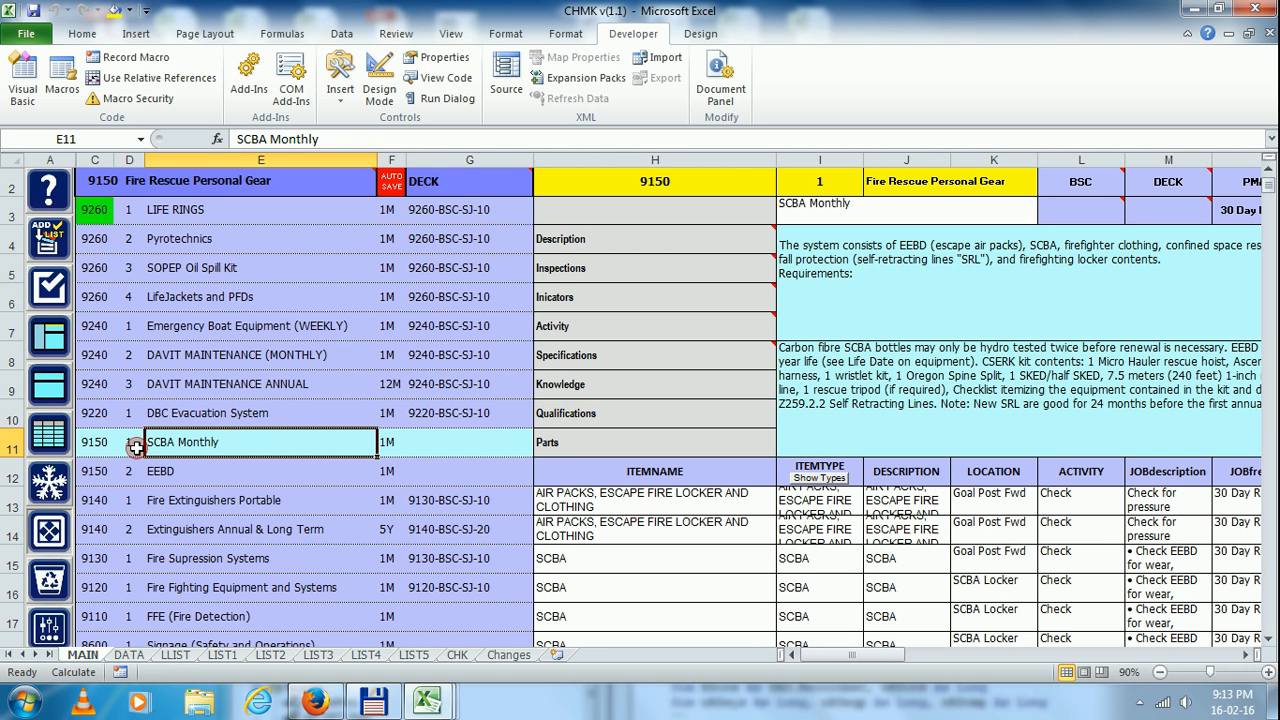
# Step: Delete the 9150 SCBA Monthly checklist together with its equipment, resuming the paused macro code to reach the clear options
pyautogui.click(50, 582)
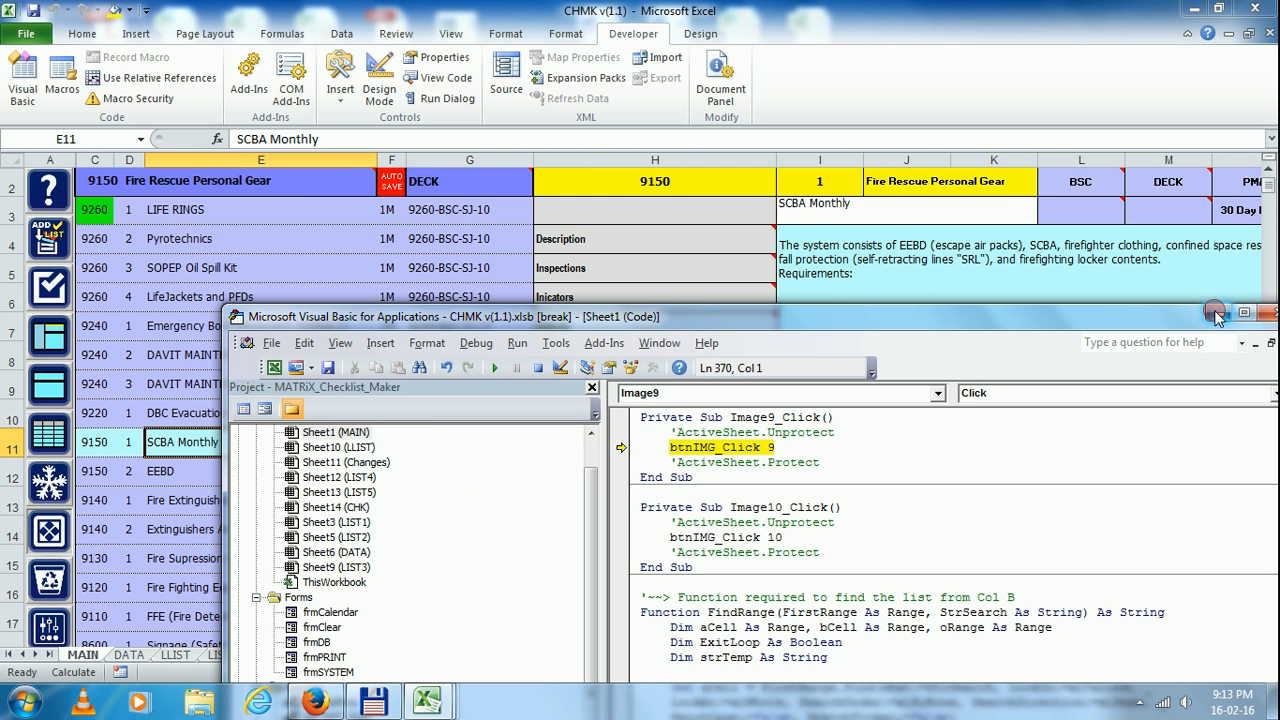
pyautogui.click(494, 367)
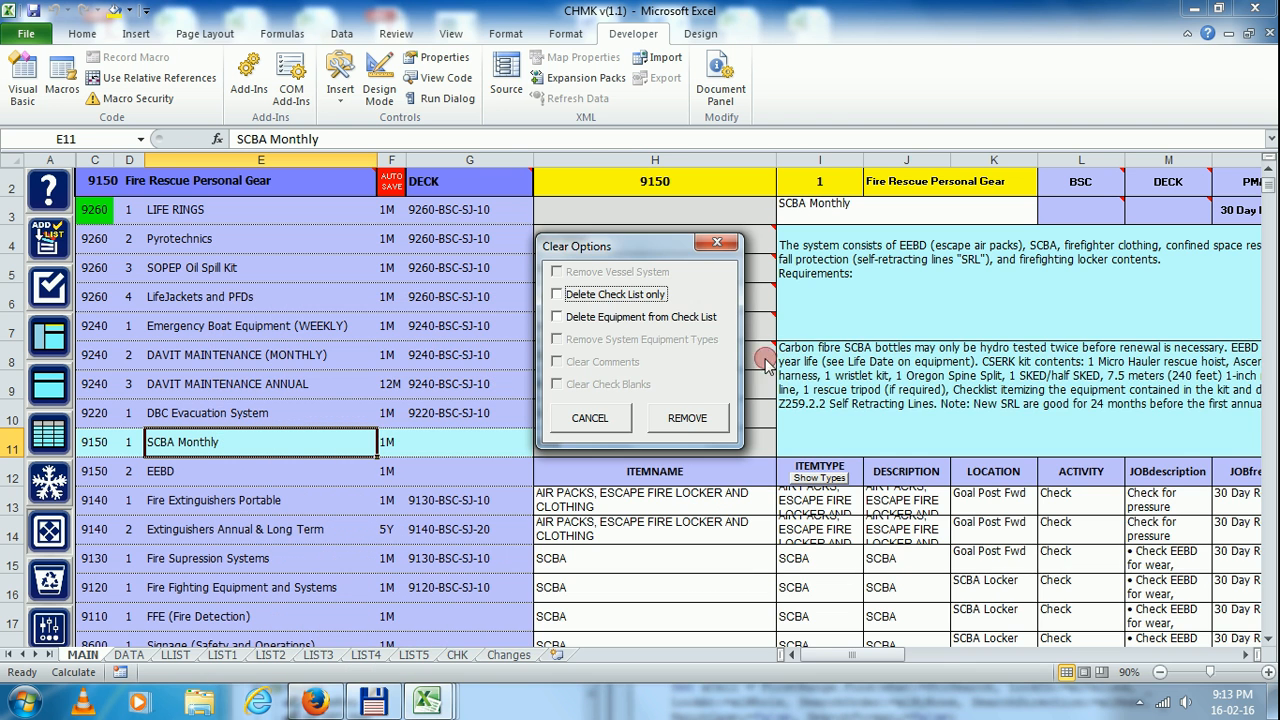
pyautogui.click(572, 294)
pyautogui.click(557, 320)
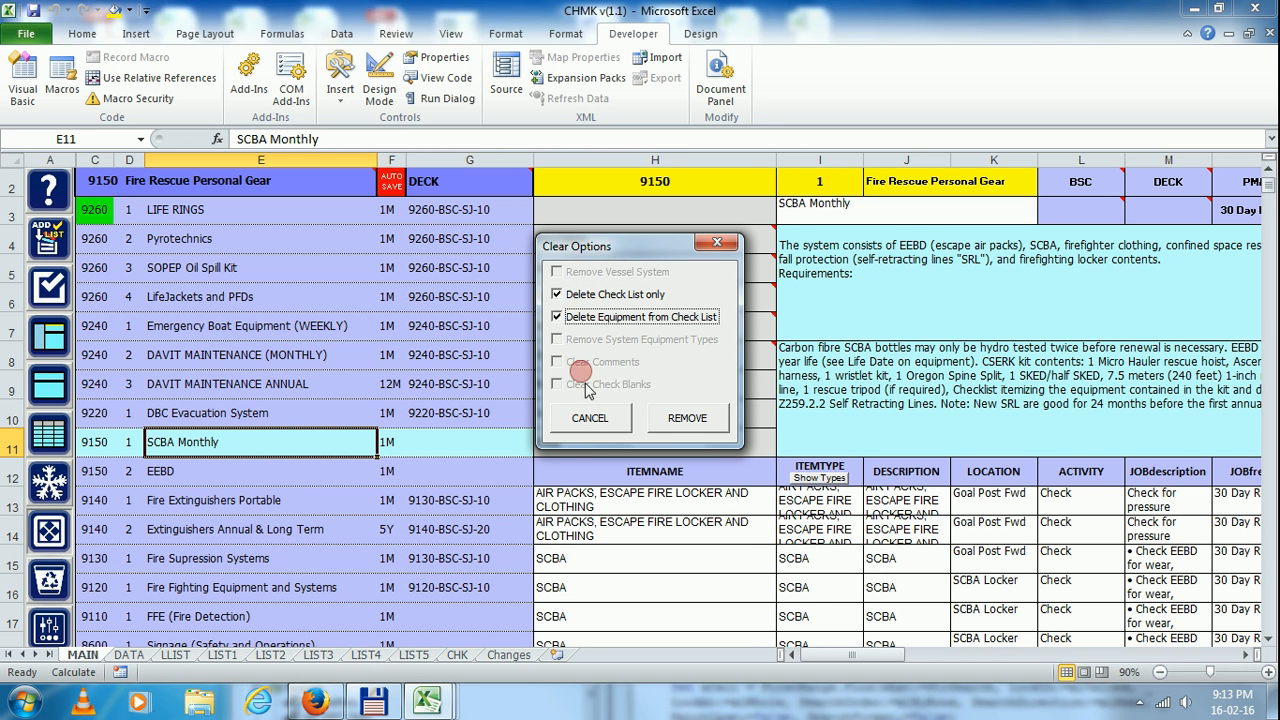
pyautogui.click(687, 420)
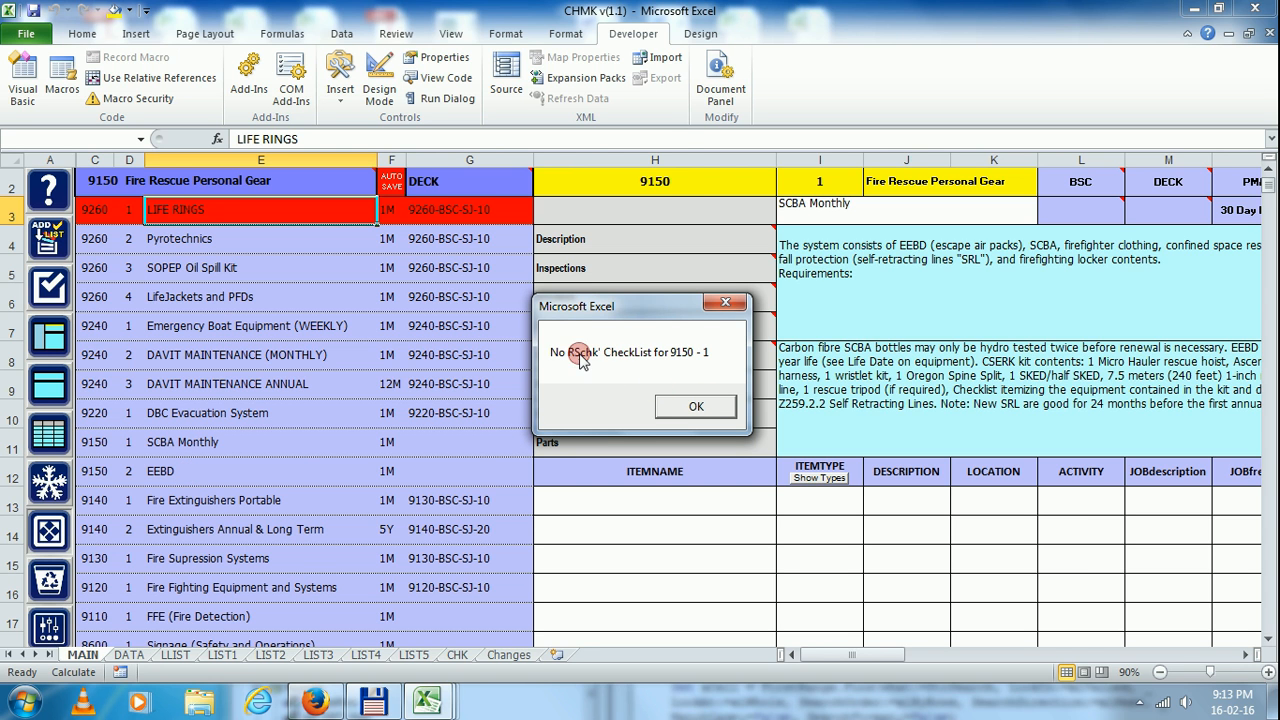
pyautogui.click(700, 405)
pyautogui.click(696, 405)
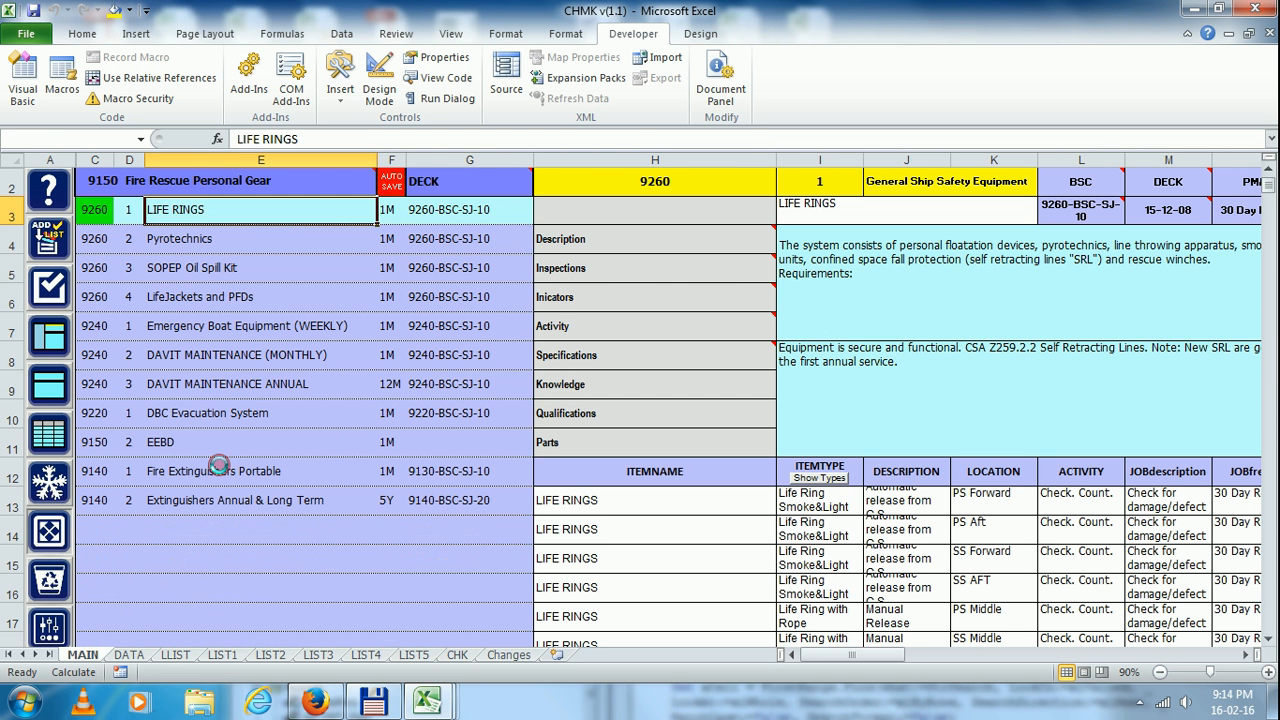
# Step: Remove the 9150 EEBD checklist using only the Delete Check List only option
pyautogui.click(164, 442)
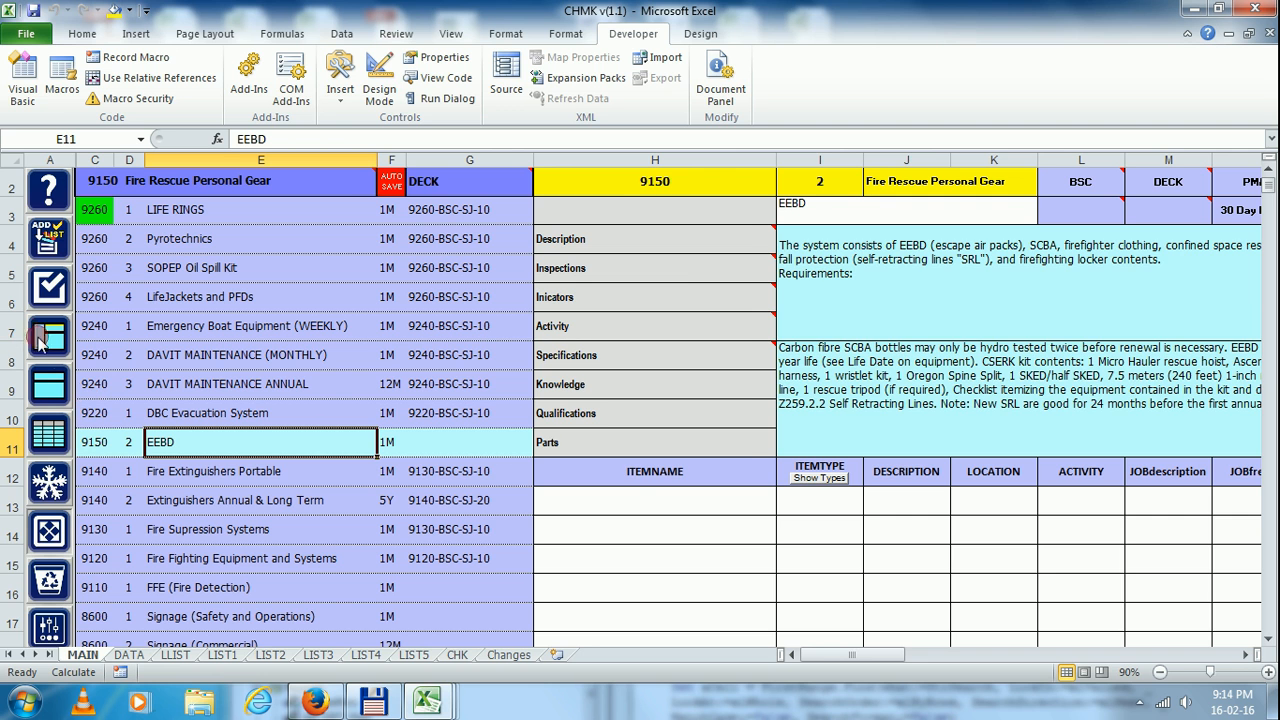
pyautogui.click(50, 575)
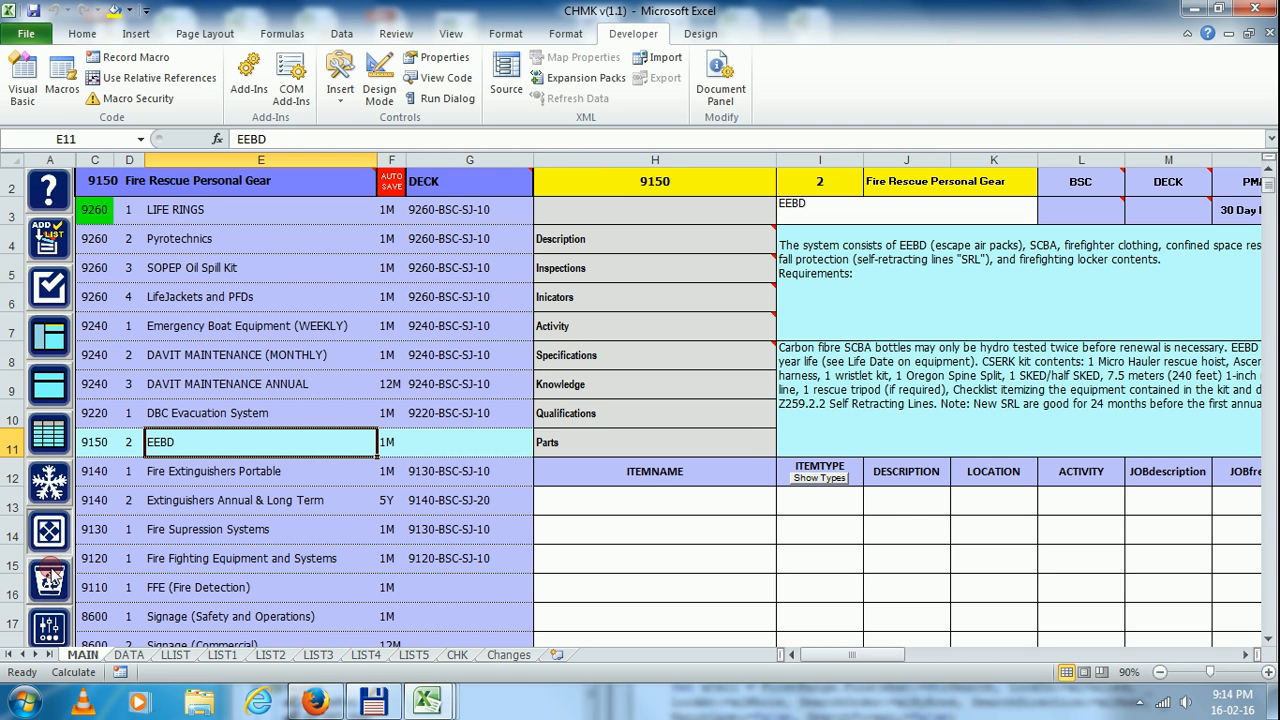
pyautogui.click(598, 304)
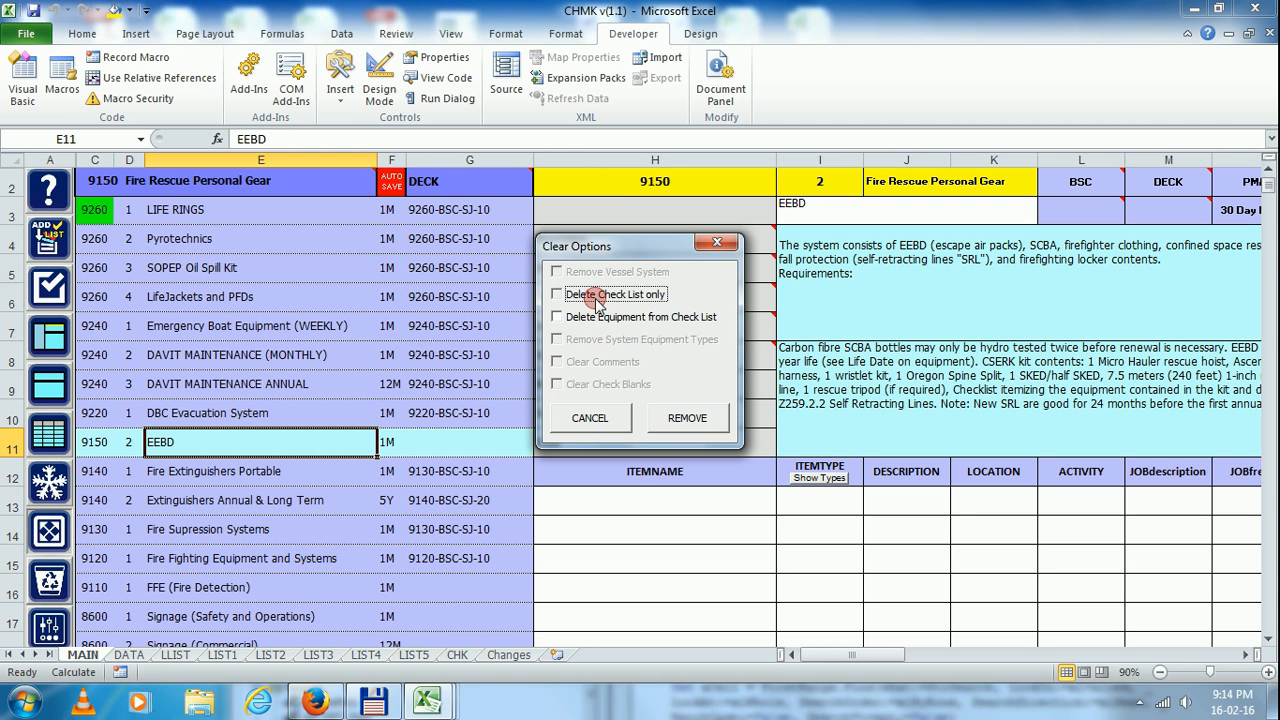
pyautogui.click(690, 423)
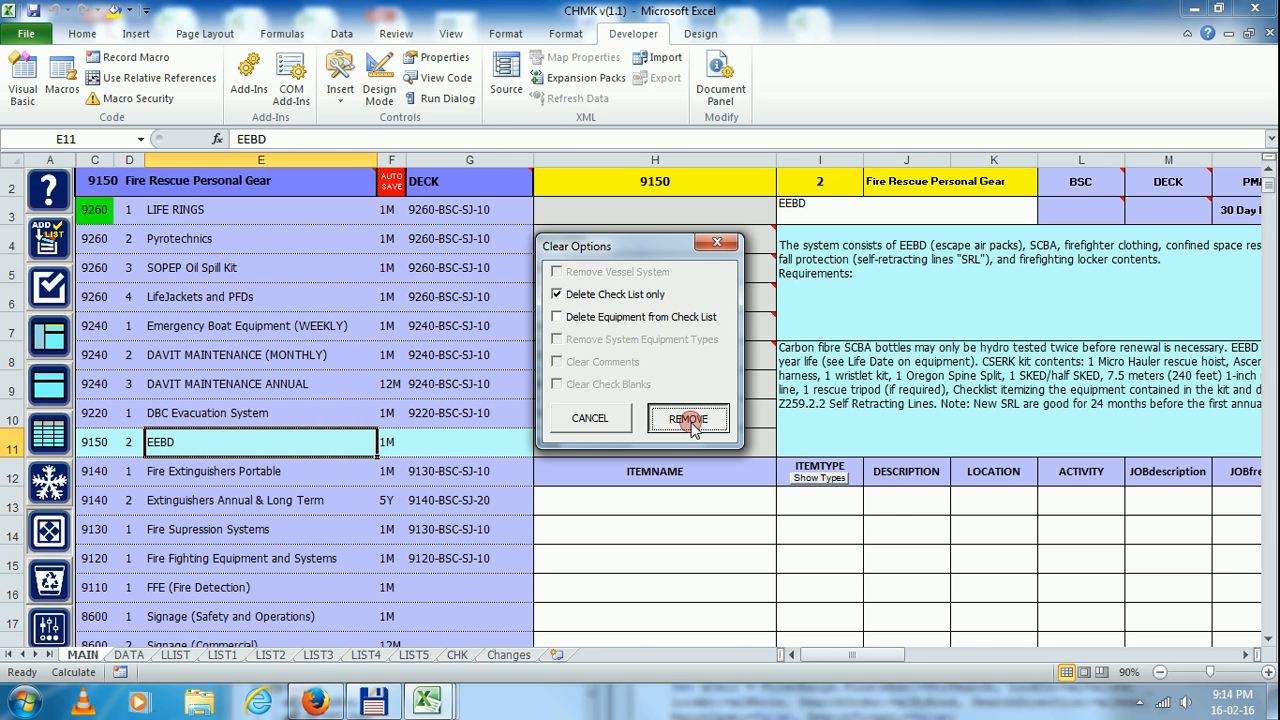
pyautogui.click(675, 425)
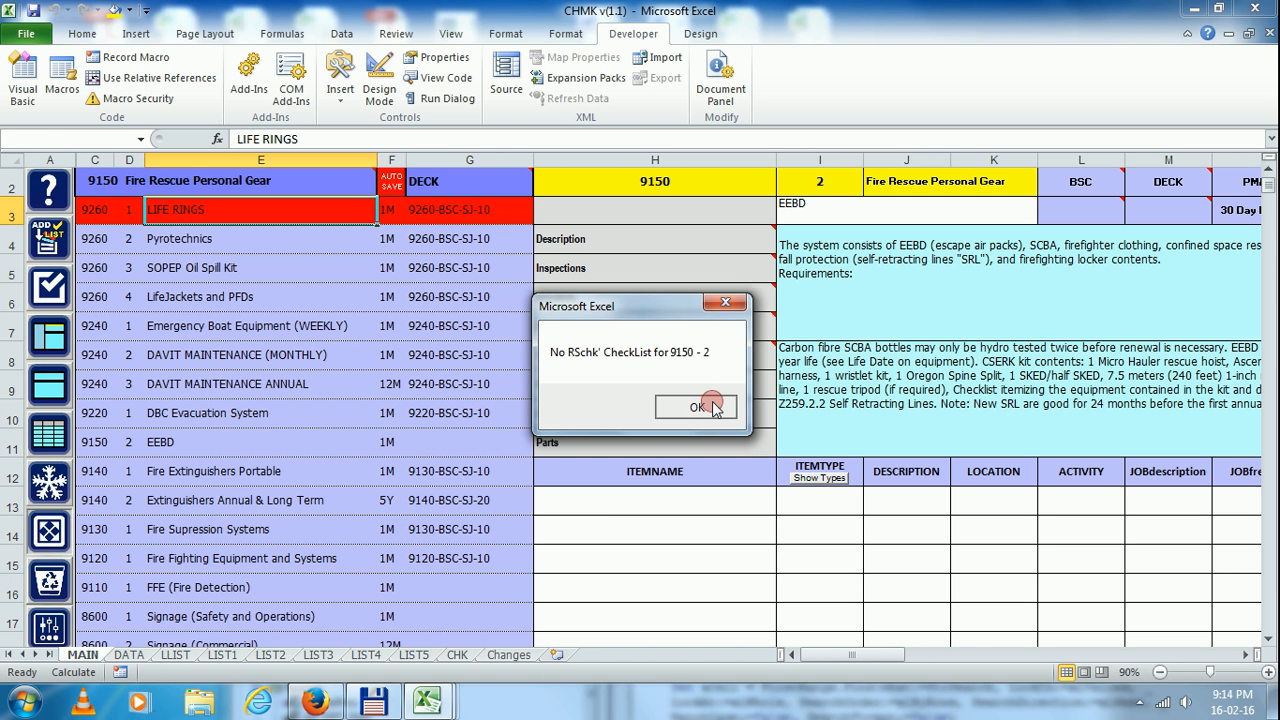